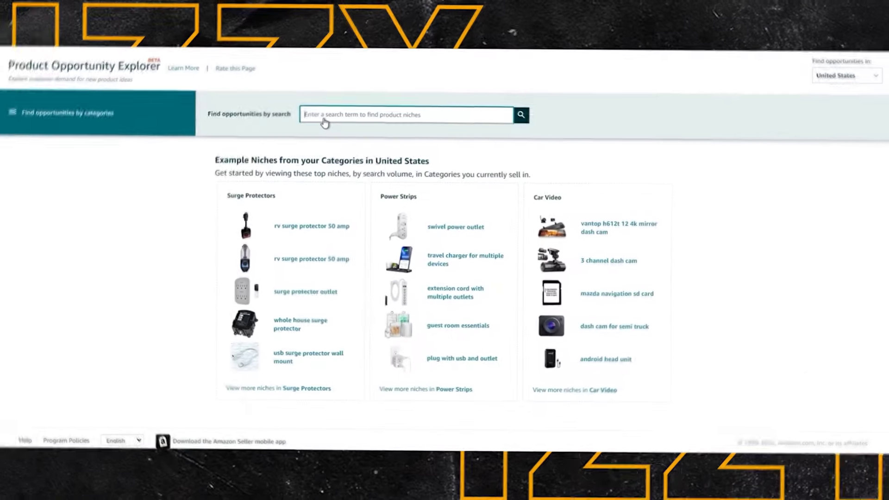
# Search for product niches matching "Diaper bag" in the United States store
pyautogui.click(326, 44)
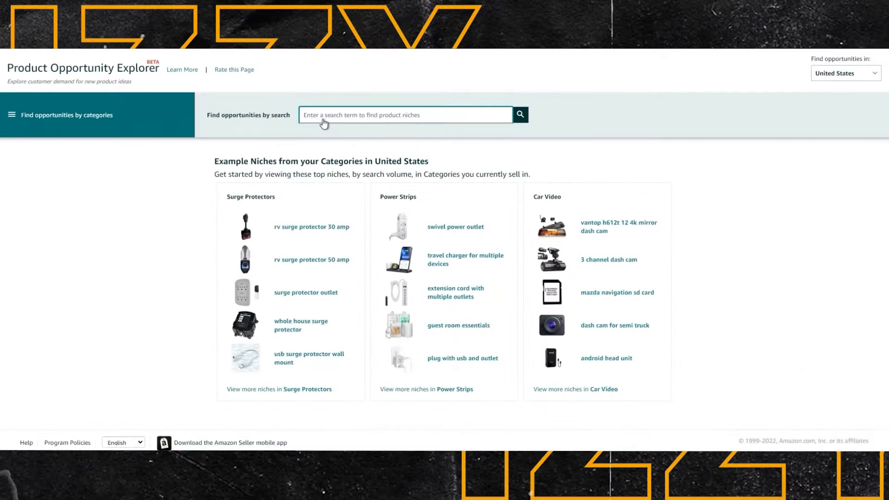
pyautogui.write('Diape')
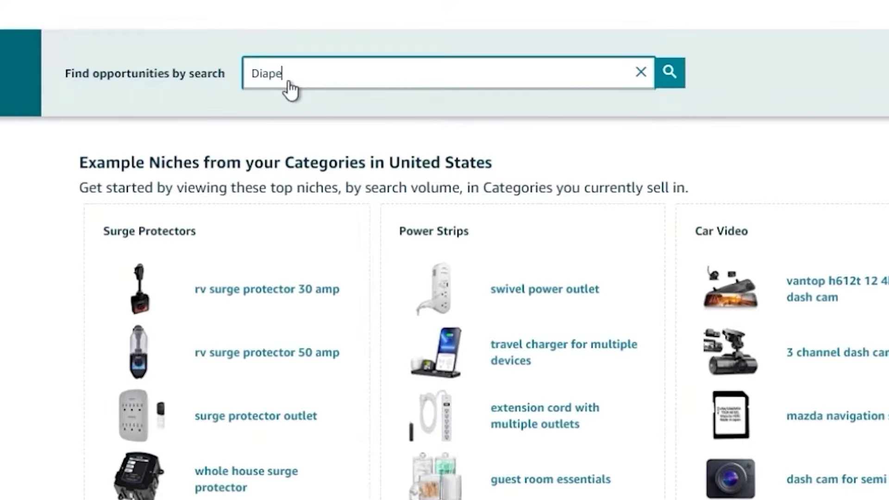
pyautogui.write('r bag')
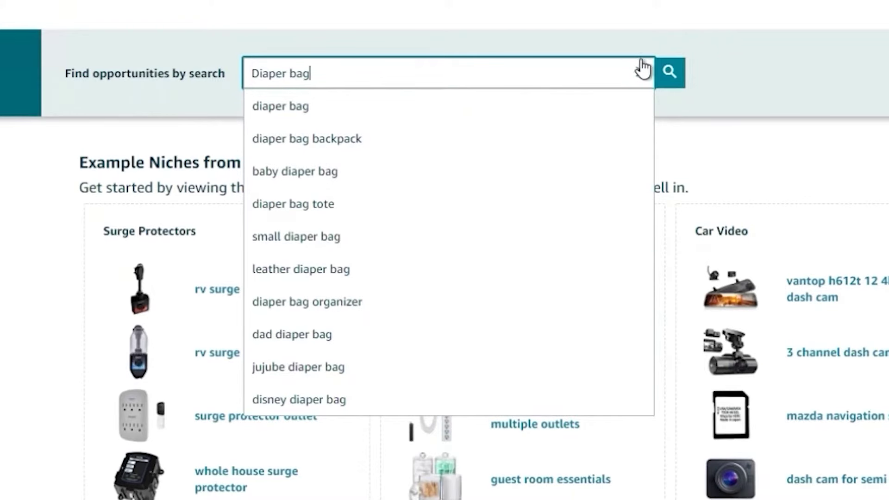
pyautogui.click(670, 73)
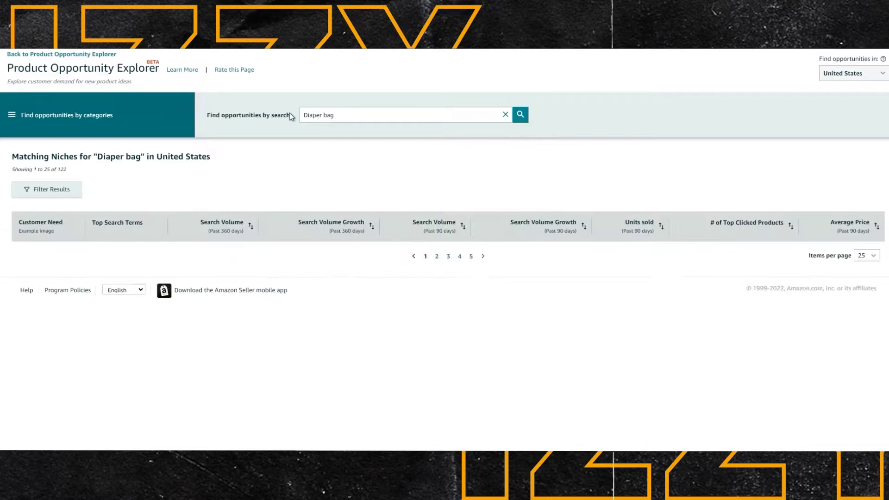
# Look through the matching niches and read what the Customer Need column represents
pyautogui.scroll(-3, 176, 194)
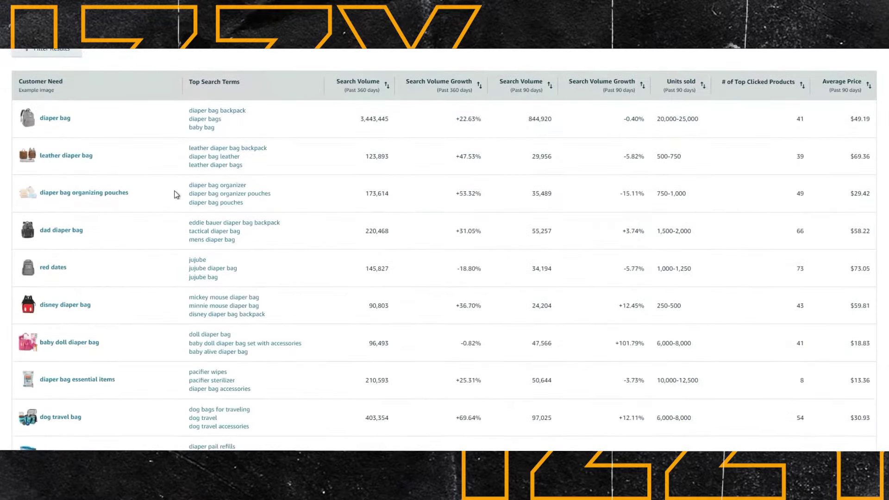
pyautogui.scroll(3, 176, 195)
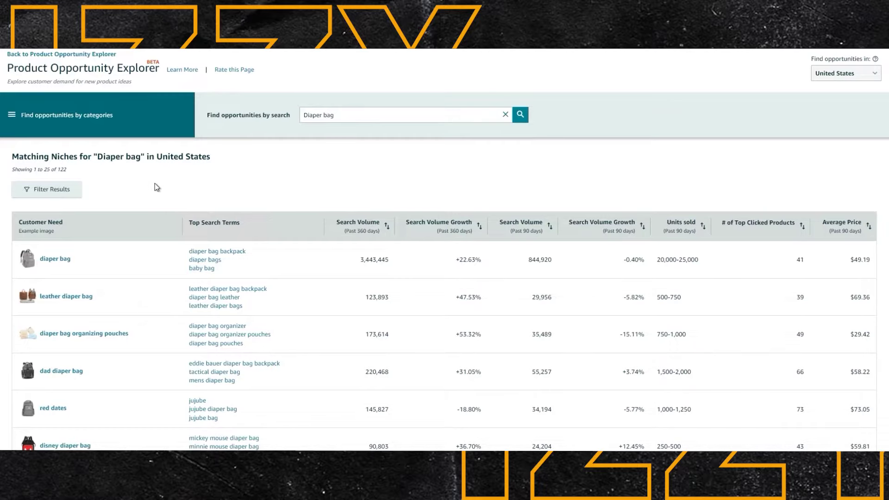
pyautogui.scroll(-5, 116, 221)
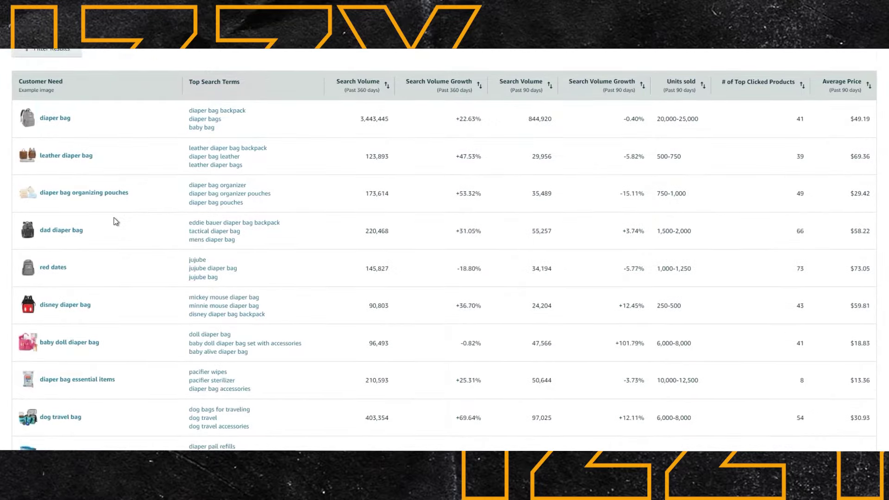
pyautogui.scroll(3, 115, 221)
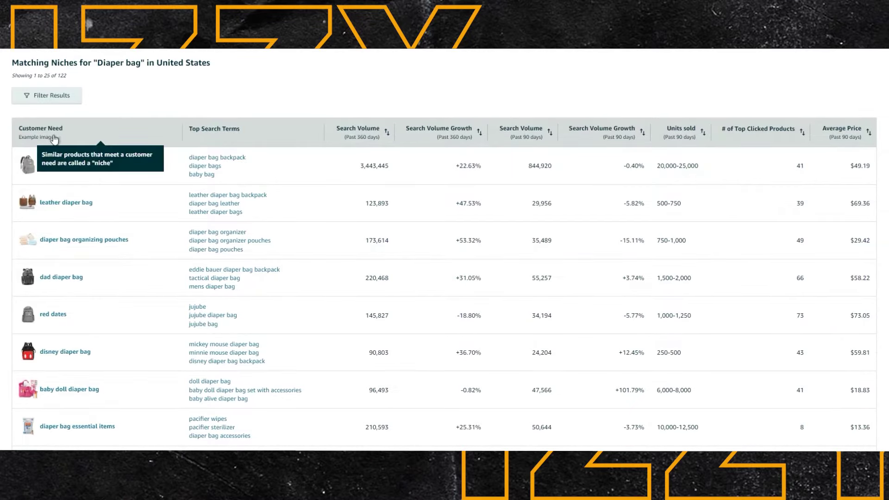
pyautogui.moveTo(89, 179)
pyautogui.scroll(-5, 80, 311)
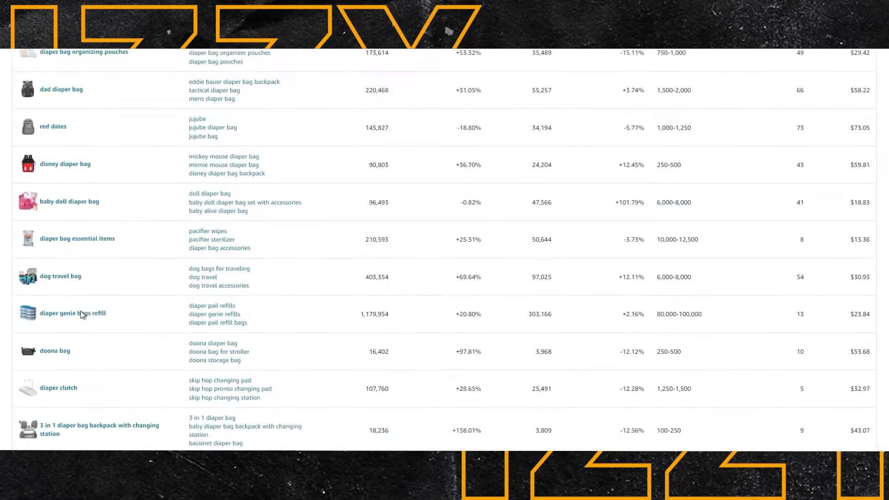
pyautogui.scroll(5, 81, 314)
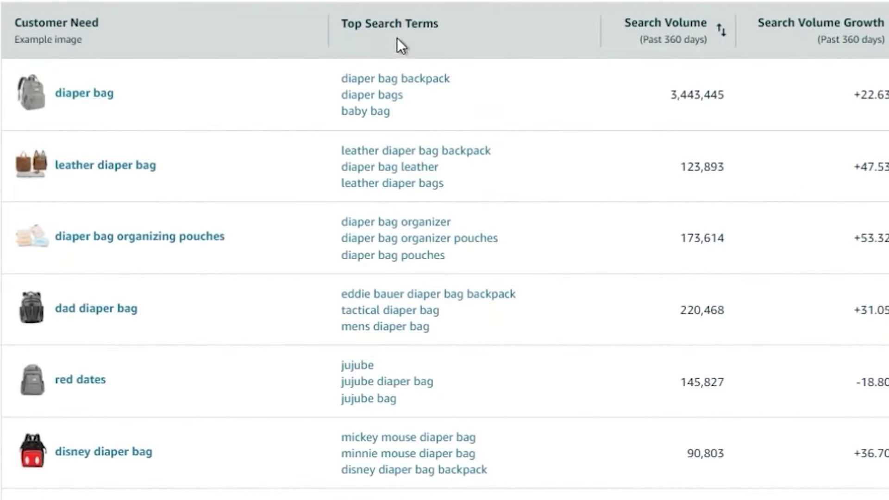
# Examine the niches' top search terms, 360-day search volume and 360-day search volume growth, starting with the diaper bag row
pyautogui.moveTo(341, 25)
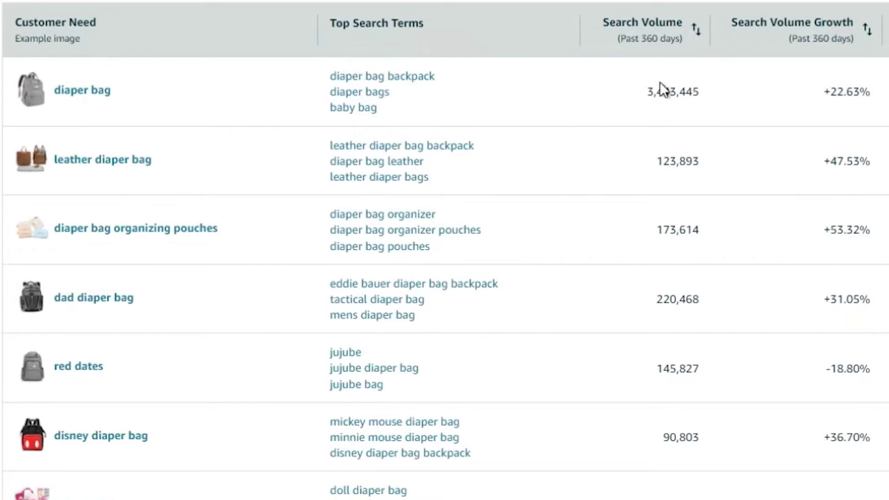
pyautogui.moveTo(667, 33)
pyautogui.moveTo(806, 37)
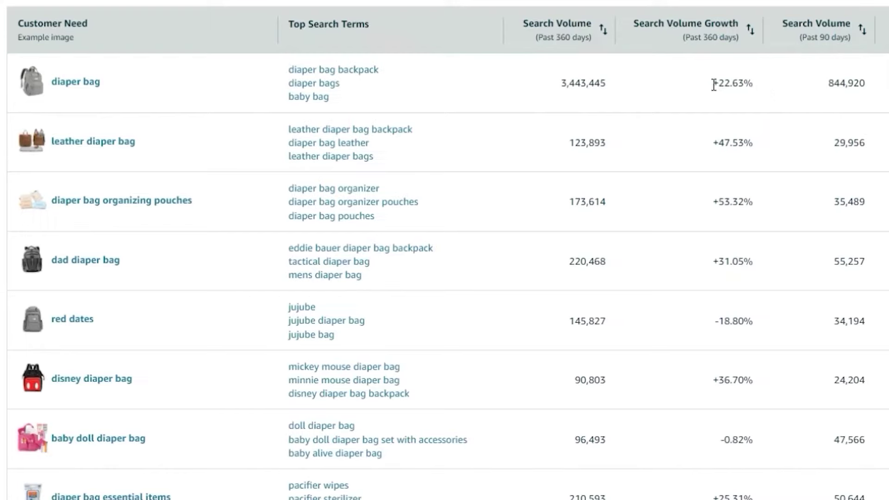
pyautogui.moveTo(716, 84); pyautogui.dragTo(740, 82)
pyautogui.scroll(-2, 185, 234)
pyautogui.scroll(3, 186, 232)
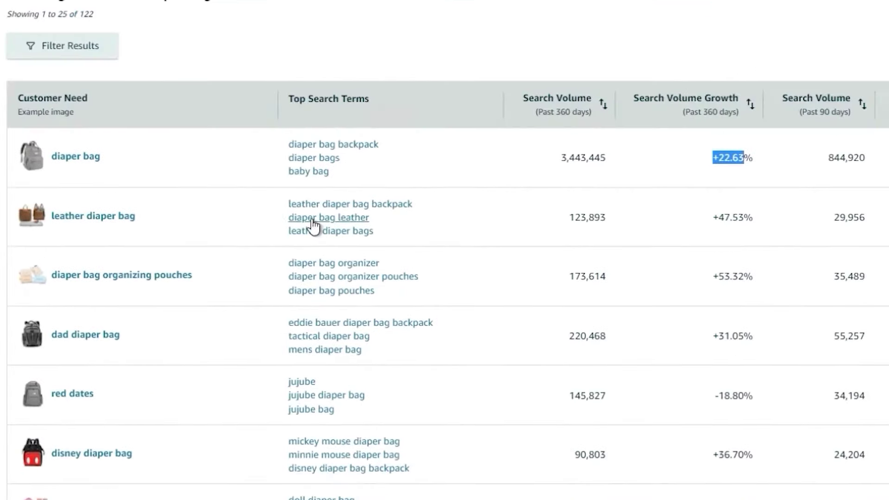
pyautogui.scroll(-3, 230, 201)
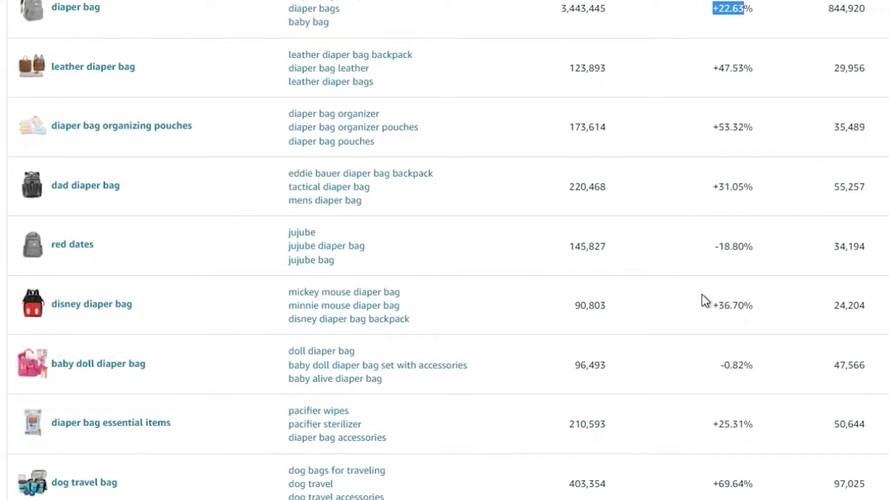
pyautogui.scroll(2, 671, 234)
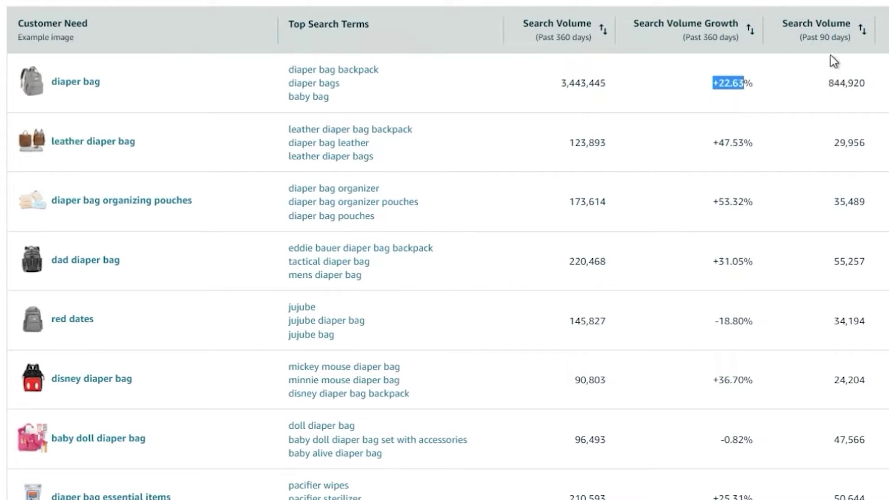
# Examine the diaper bag niche's 90-day search volume and growth, and read the definition of # of Top Clicked Products
pyautogui.moveTo(828, 83); pyautogui.dragTo(869, 83)
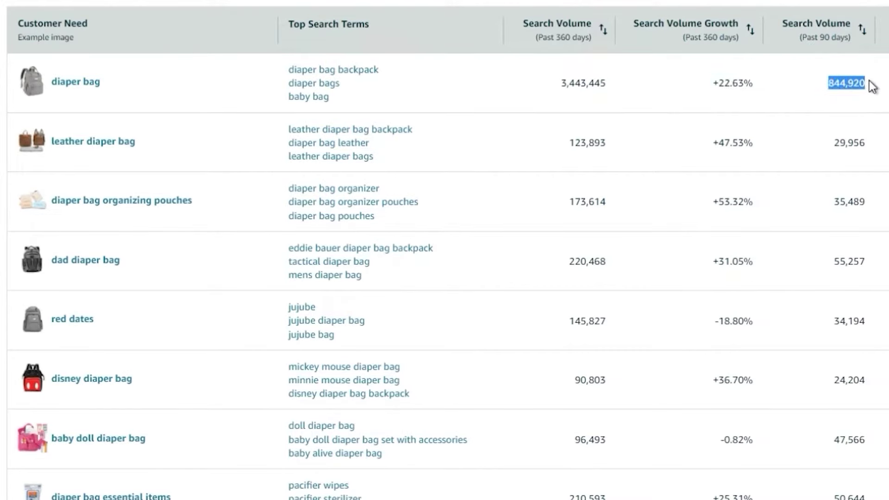
pyautogui.hscroll(10, 500, 69)
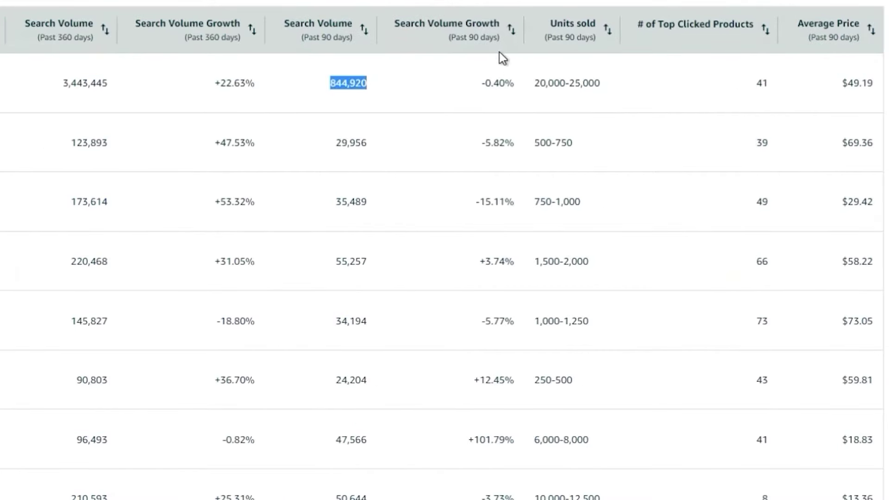
pyautogui.moveTo(482, 83); pyautogui.dragTo(506, 82)
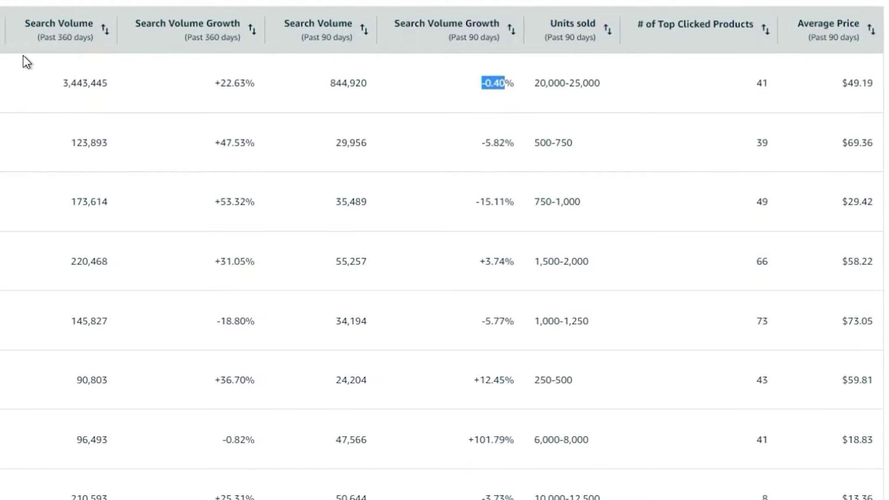
pyautogui.hscroll(-6, 325, 48)
pyautogui.hscroll(4, 615, 88)
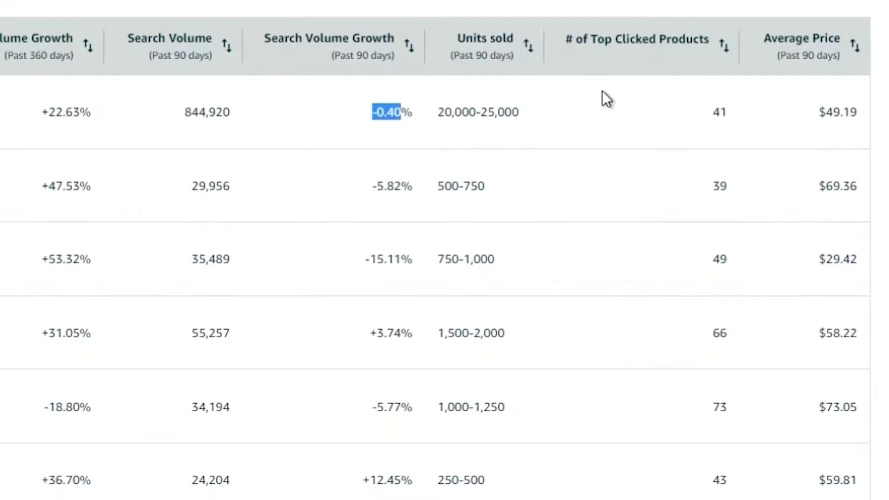
pyautogui.moveTo(643, 46)
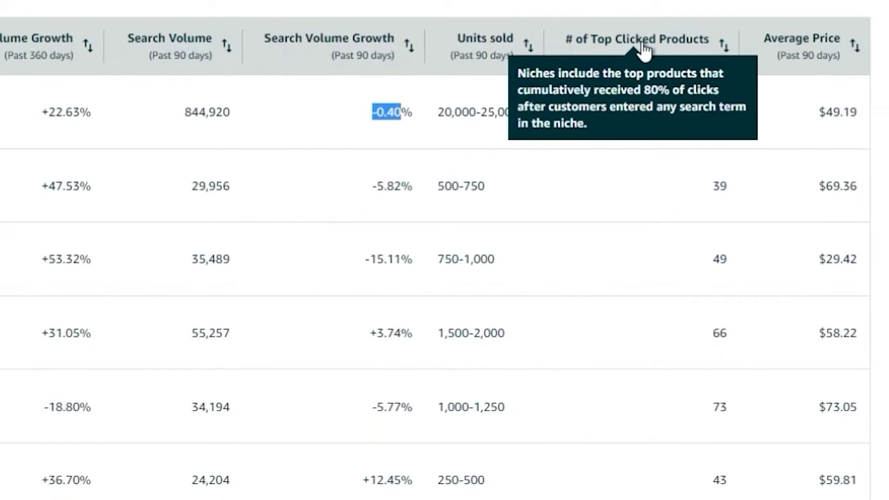
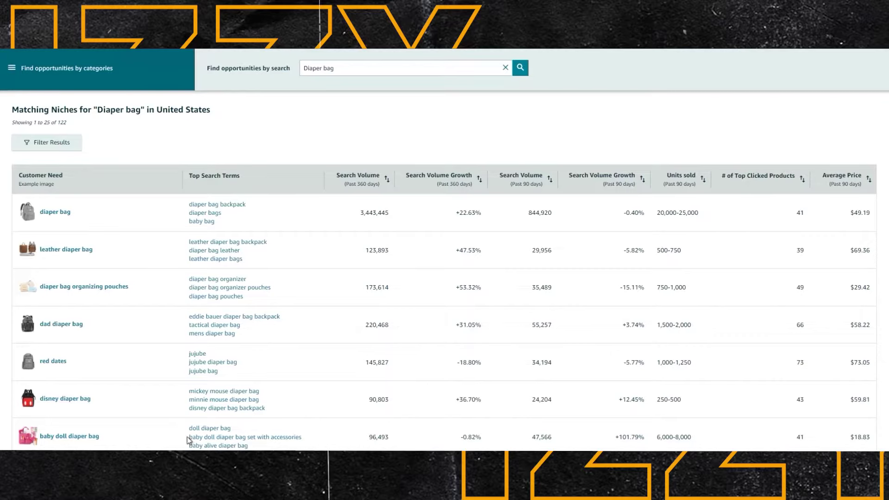
# Compare the diaper genie bags refill niche's 90-day search volume with its units sold
pyautogui.scroll(-4, 523, 340)
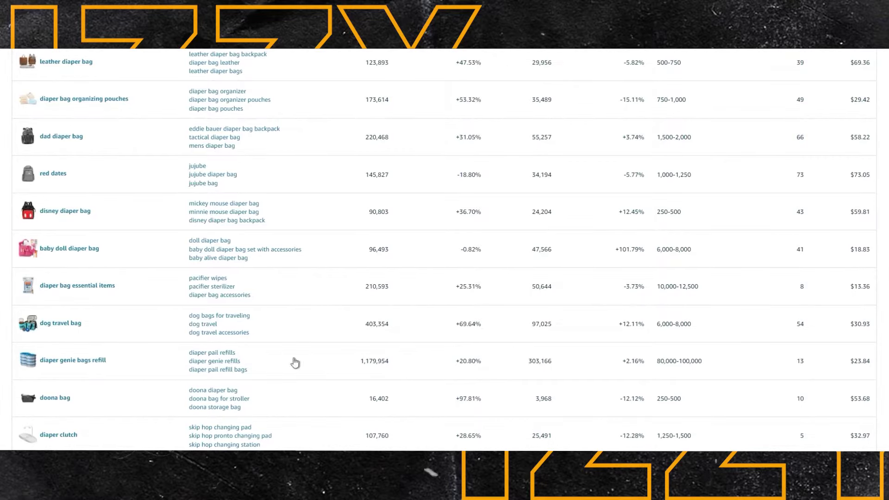
pyautogui.scroll(-1, 527, 371)
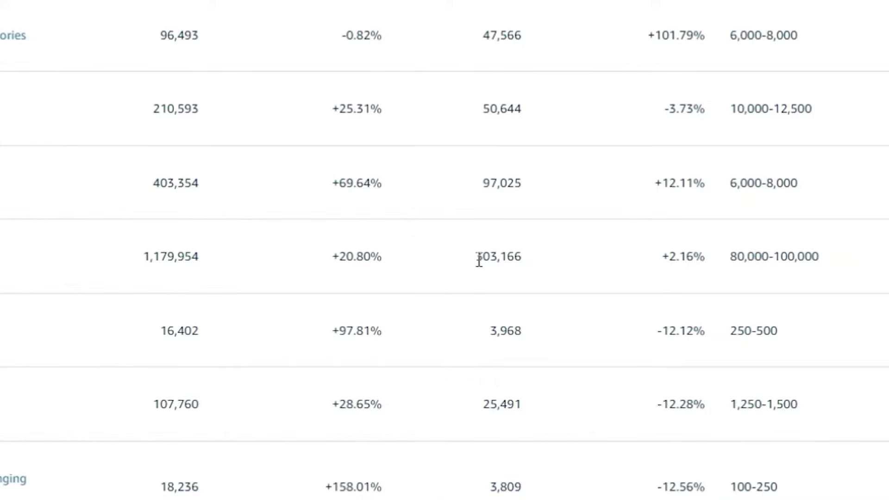
pyautogui.moveTo(497, 257); pyautogui.dragTo(522, 258)
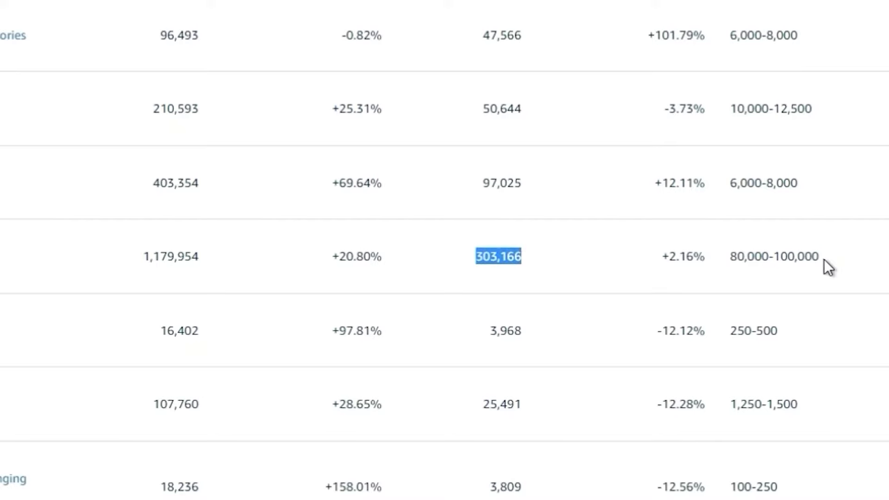
pyautogui.moveTo(823, 260); pyautogui.dragTo(730, 257)
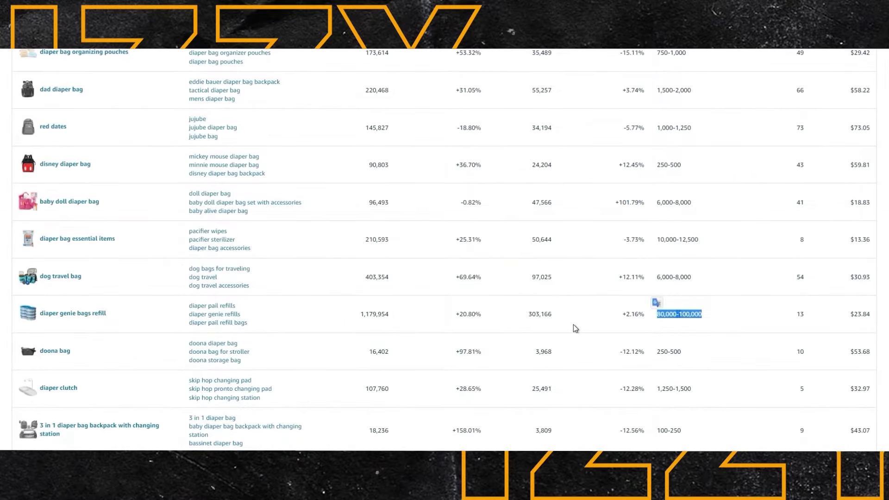
pyautogui.click(684, 316)
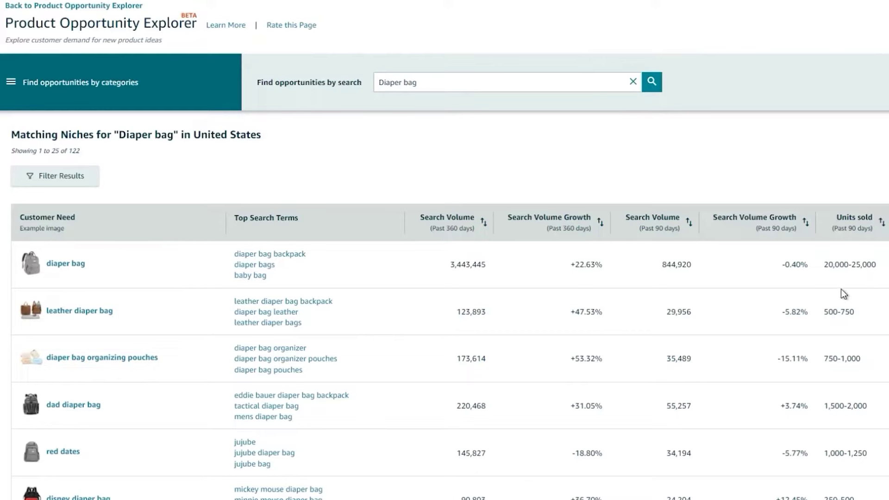
# Open the diaper bag niche's details and browse its list of top clicked products
pyautogui.click(67, 265)
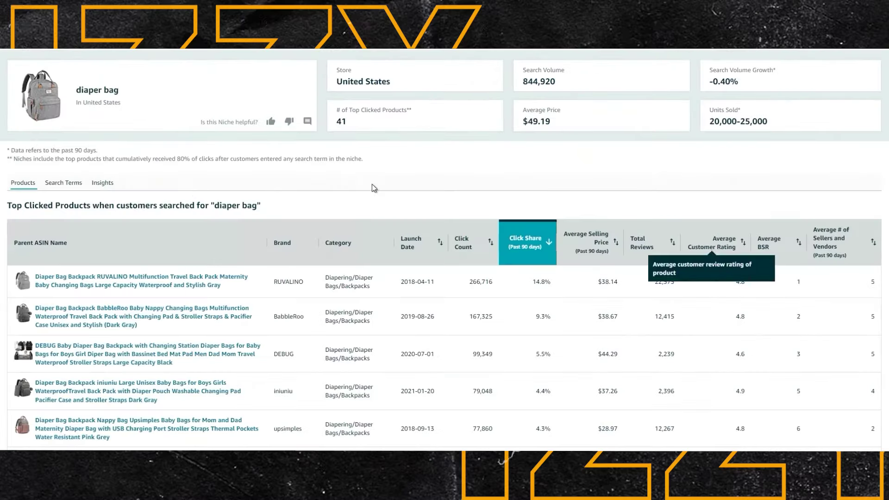
pyautogui.scroll(-1, 371, 184)
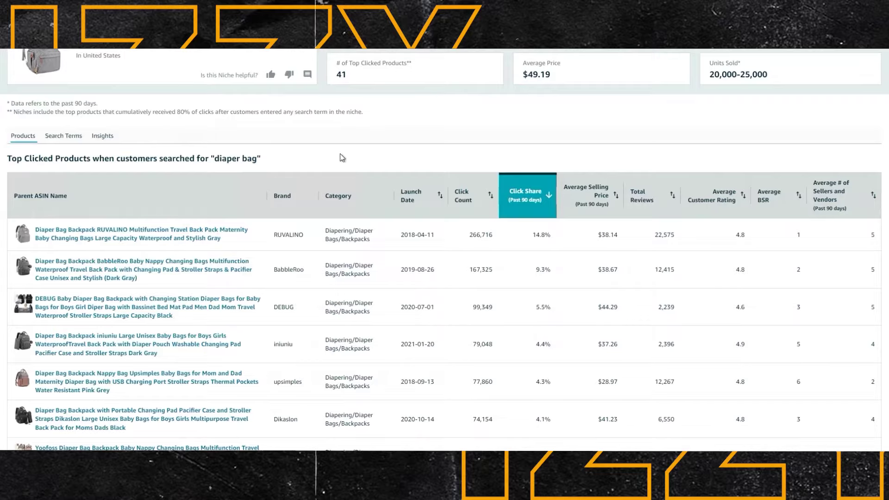
pyautogui.scroll(-2, 339, 153)
pyautogui.scroll(-4, 327, 151)
pyautogui.scroll(5, 327, 153)
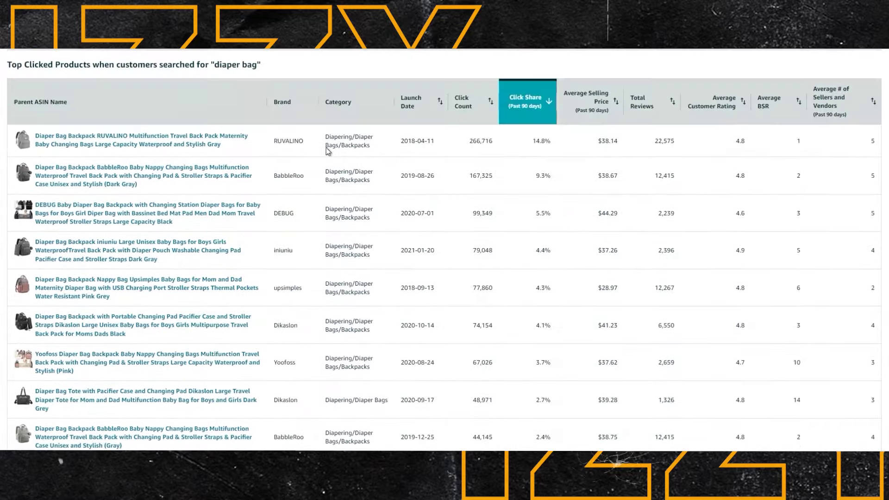
pyautogui.scroll(-6, 328, 151)
pyautogui.scroll(7, 278, 195)
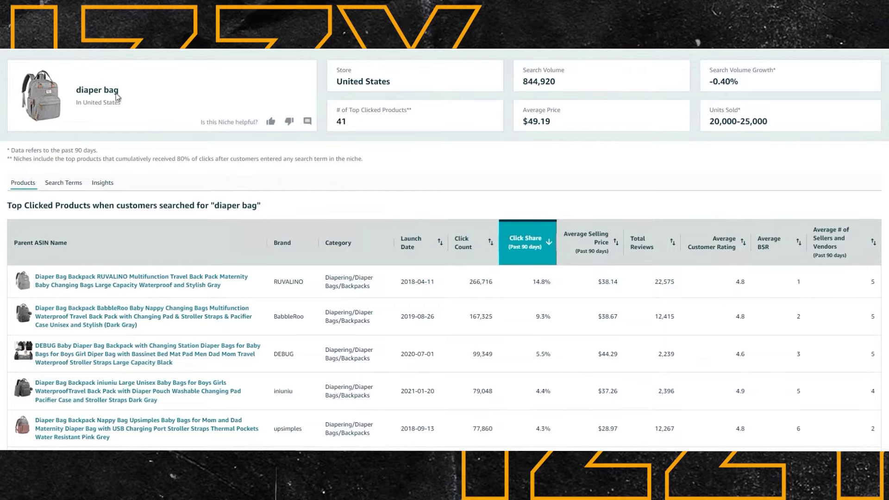
# Compare the launch dates of the top clicked diaper bag products, including the iniuniu and RUVALINO backpacks
pyautogui.scroll(-1, 149, 139)
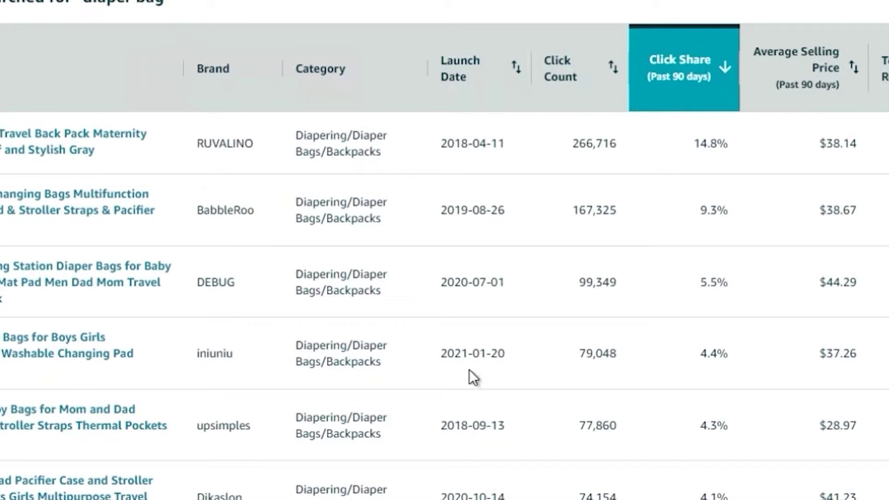
pyautogui.moveTo(443, 350); pyautogui.dragTo(494, 348)
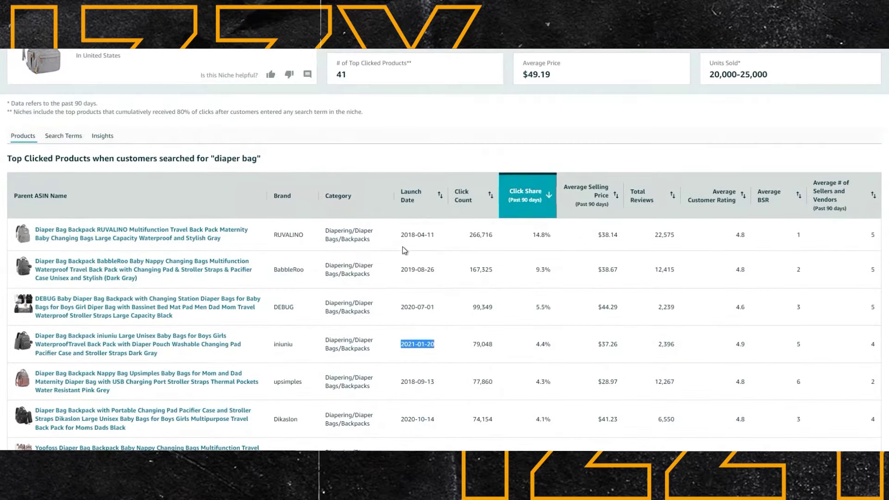
pyautogui.scroll(-1, 410, 254)
pyautogui.scroll(-1, 434, 325)
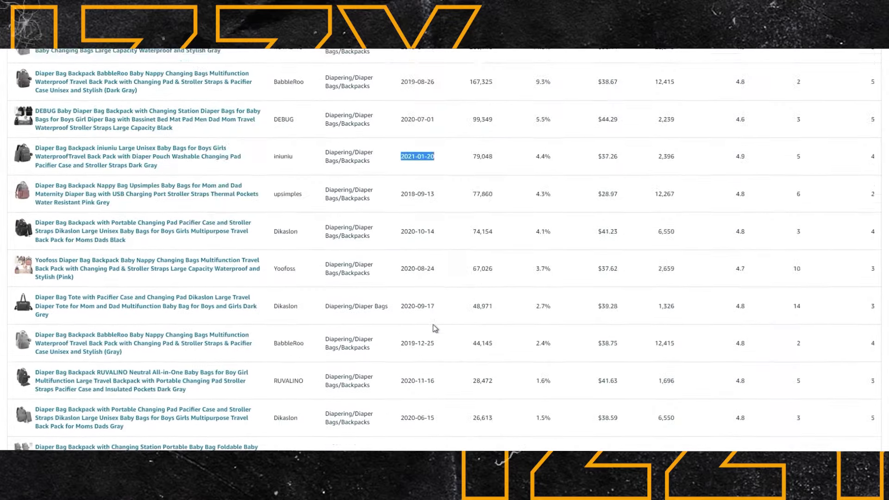
pyautogui.scroll(3, 434, 327)
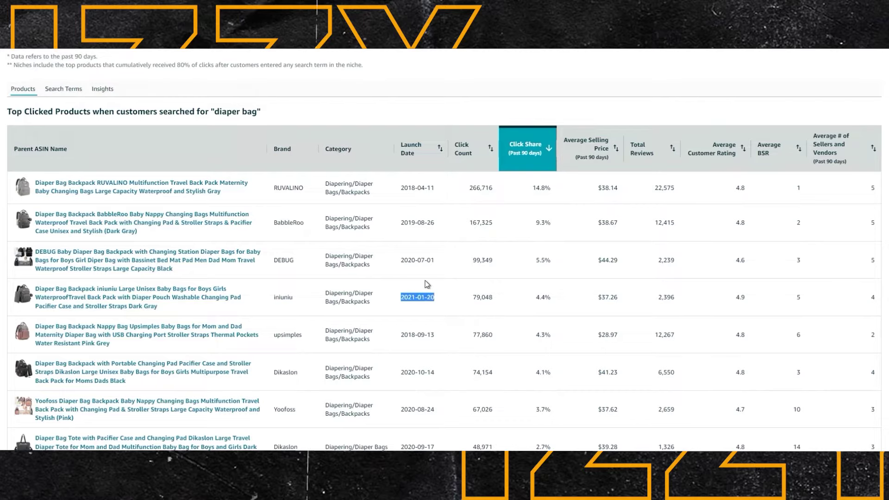
pyautogui.scroll(1, 292, 233)
pyautogui.moveTo(403, 234); pyautogui.dragTo(435, 232)
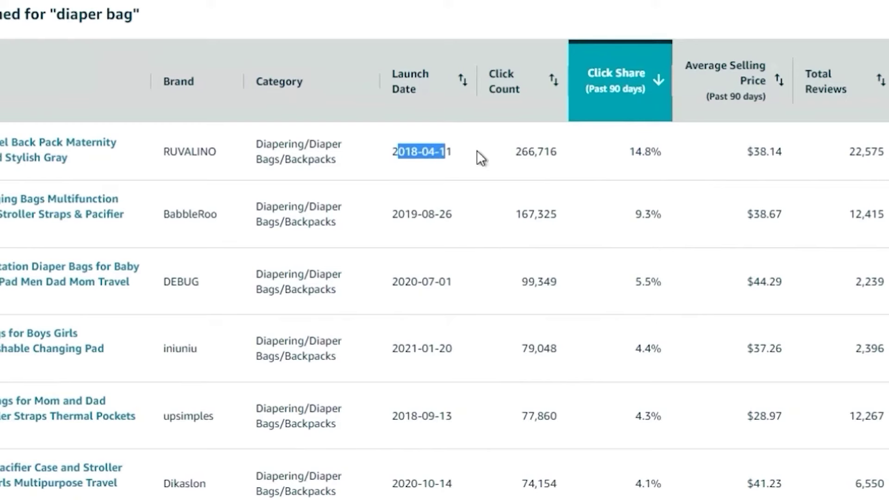
# Examine the click count, click share and average selling price of the RUVALINO diaper bag backpack
pyautogui.moveTo(503, 149); pyautogui.dragTo(555, 152)
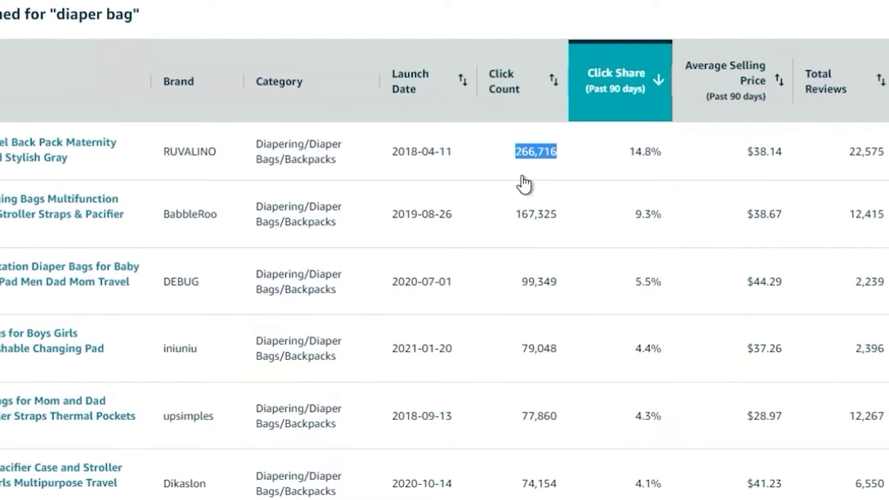
pyautogui.scroll(2, 524, 184)
pyautogui.scroll(-2, 534, 157)
pyautogui.moveTo(522, 153); pyautogui.dragTo(565, 158)
pyautogui.doubleClick(530, 155)
pyautogui.hscroll(3, 460, 154)
pyautogui.moveTo(462, 152); pyautogui.dragTo(487, 149)
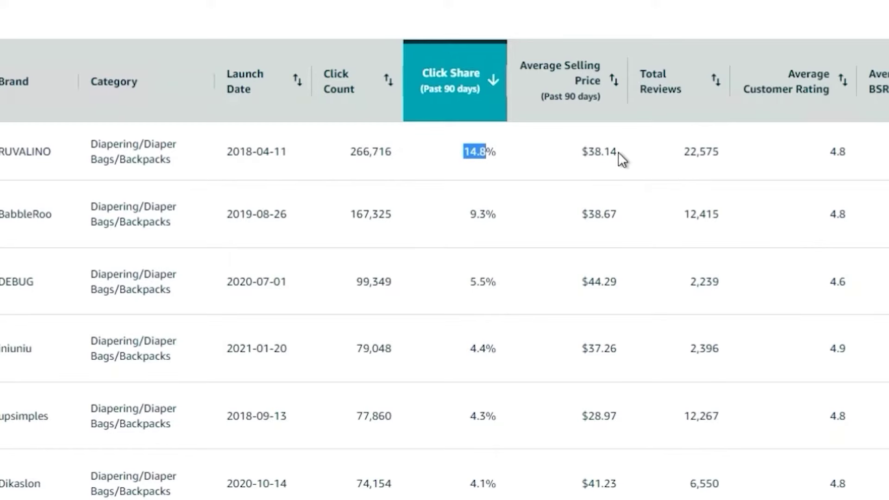
pyautogui.moveTo(618, 151); pyautogui.dragTo(584, 154)
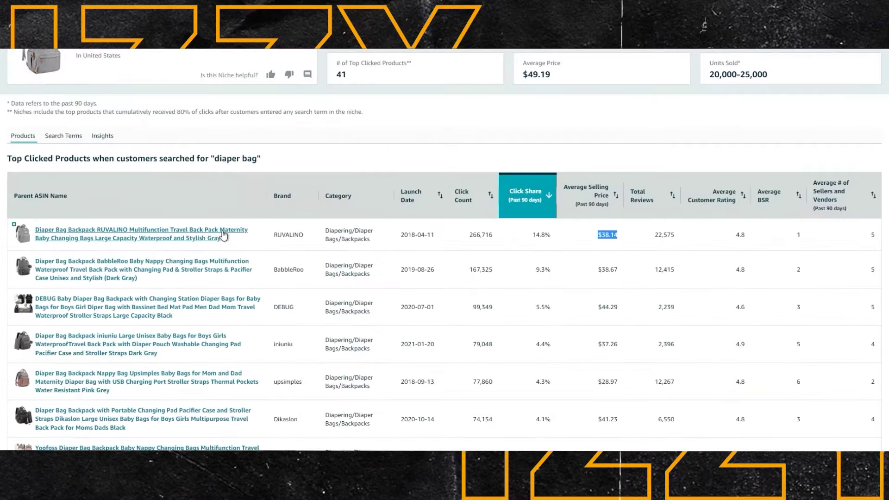
# View the RUVALINO backpack's Amazon product page, and return to its row in the top clicked products to check total reviews
pyautogui.click(149, 232)
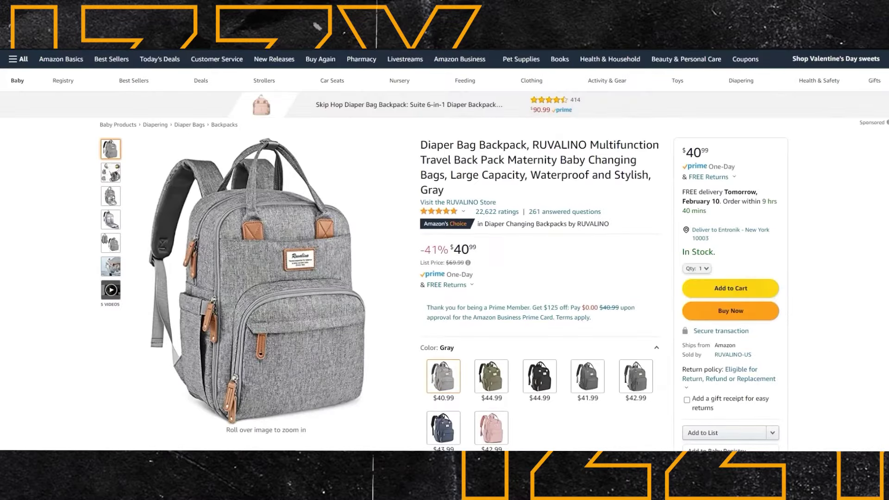
pyautogui.hotkey('ctrl', 'w')
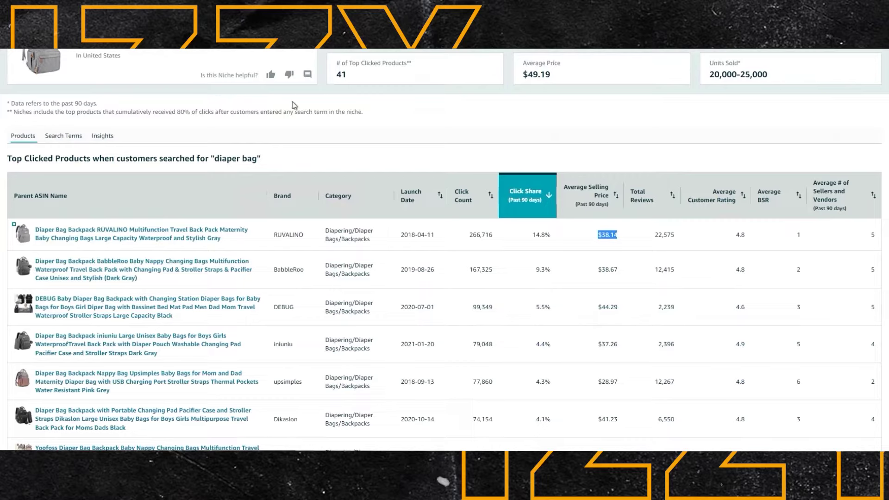
pyautogui.click(662, 235)
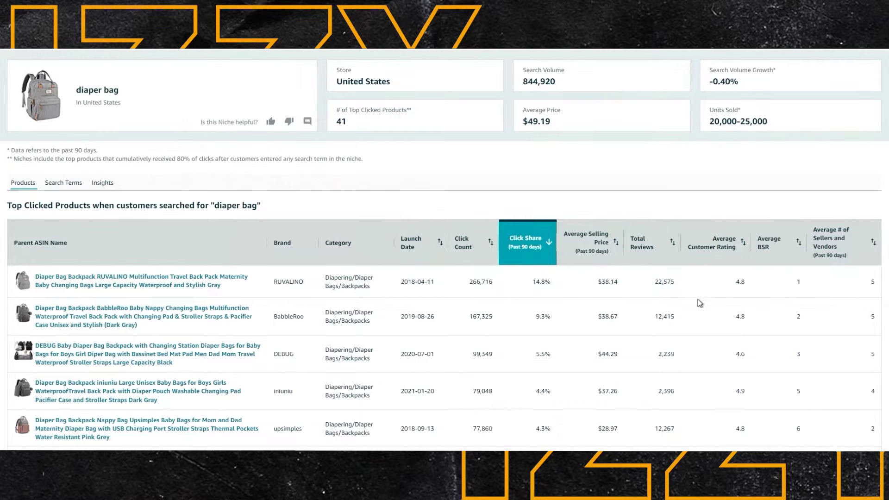
# Compare total reviews and average customer ratings across the first page of top clicked products, and check a diaper backpack's Amazon page
pyautogui.scroll(-6, 697, 283)
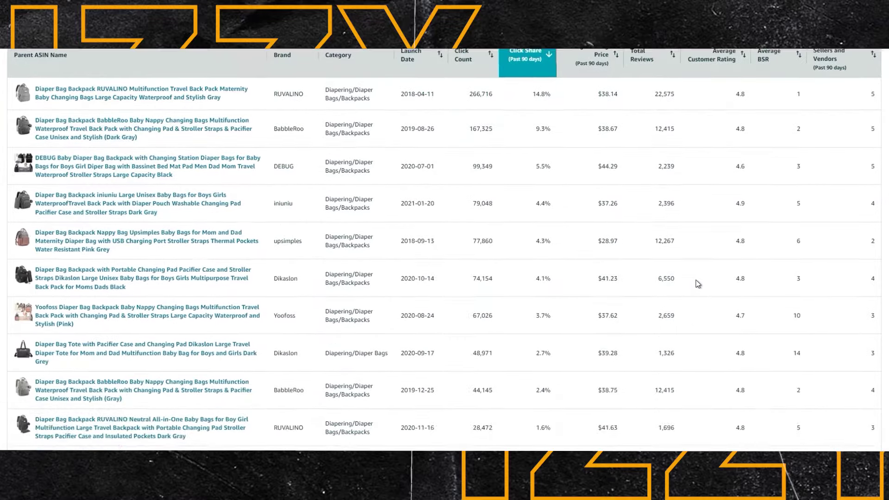
pyautogui.scroll(-12, 697, 292)
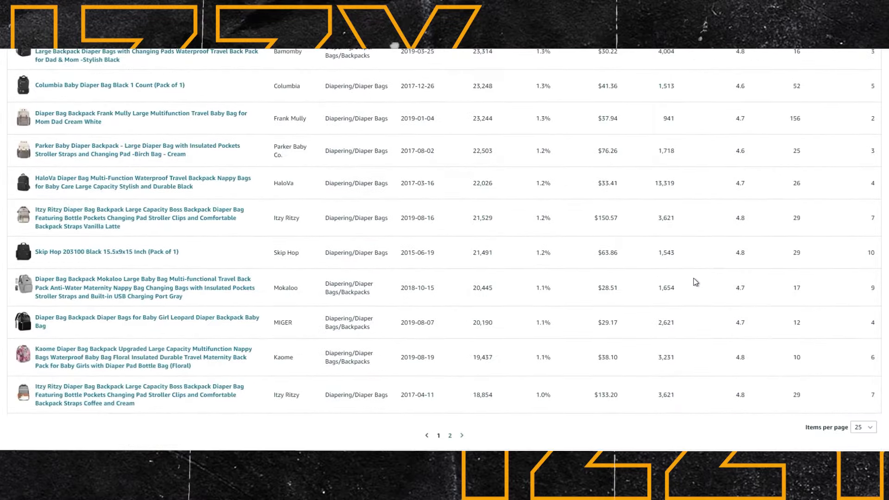
pyautogui.scroll(1, 695, 281)
pyautogui.scroll(8, 695, 281)
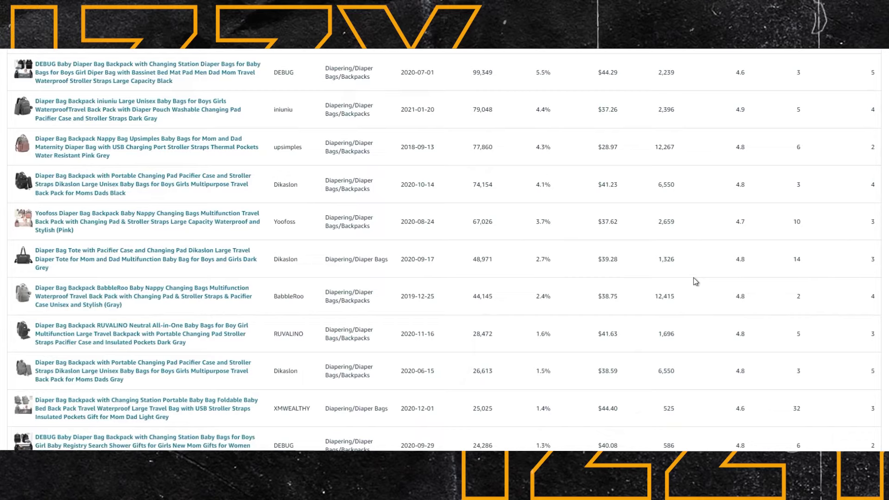
pyautogui.scroll(2, 695, 281)
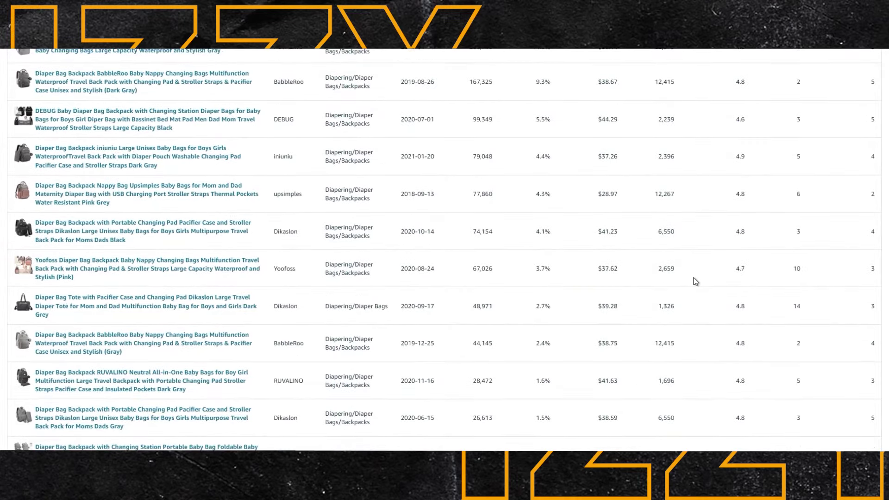
pyautogui.scroll(2, 695, 281)
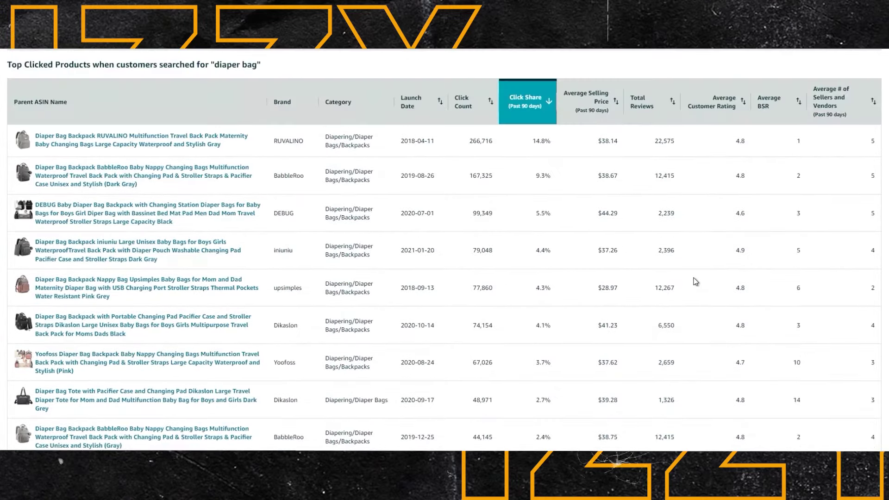
pyautogui.scroll(1, 696, 281)
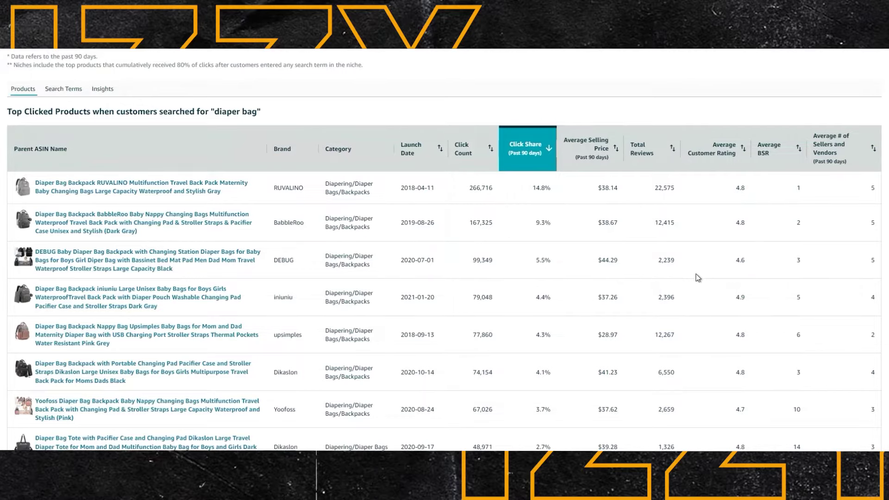
pyautogui.scroll(-2, 743, 282)
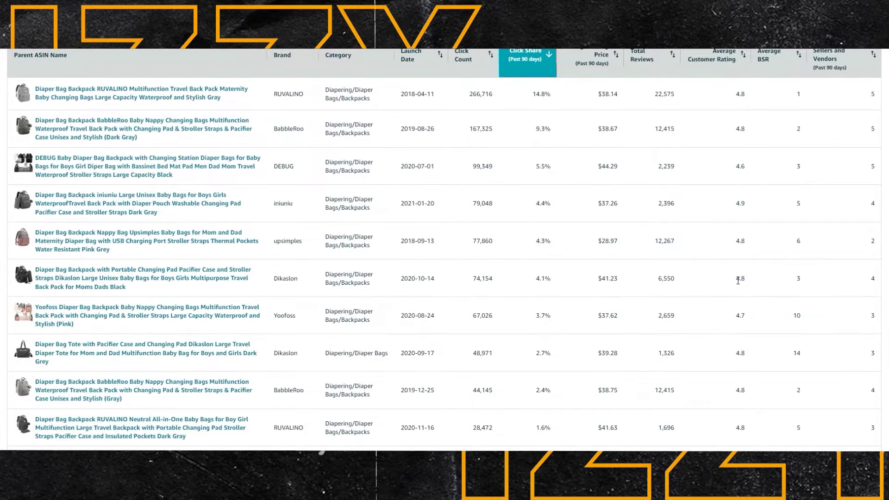
pyautogui.scroll(2, 161, 151)
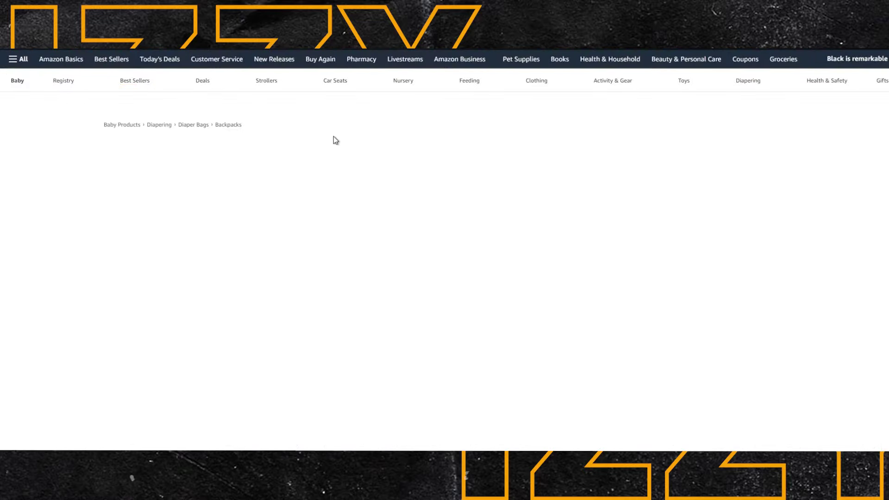
pyautogui.moveTo(469, 216)
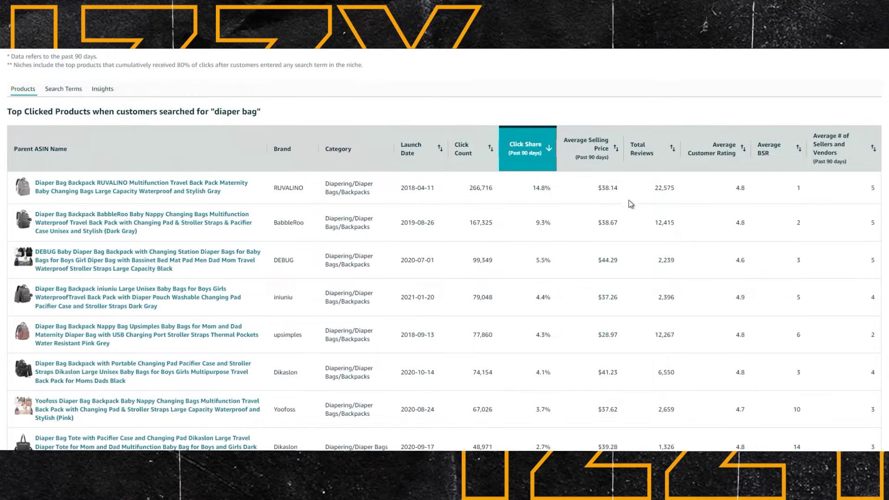
# Browse the second page of the top clicked diaper bag products and return to the first page
pyautogui.scroll(-12, 597, 197)
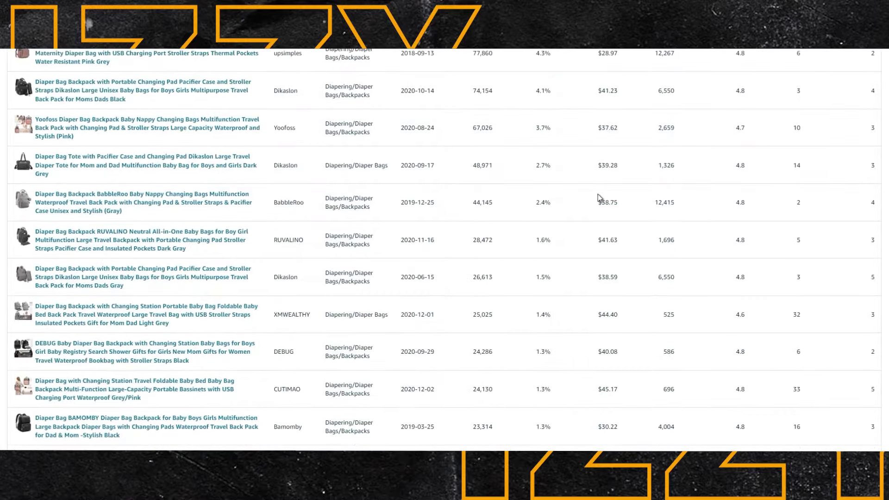
pyautogui.scroll(-6, 598, 198)
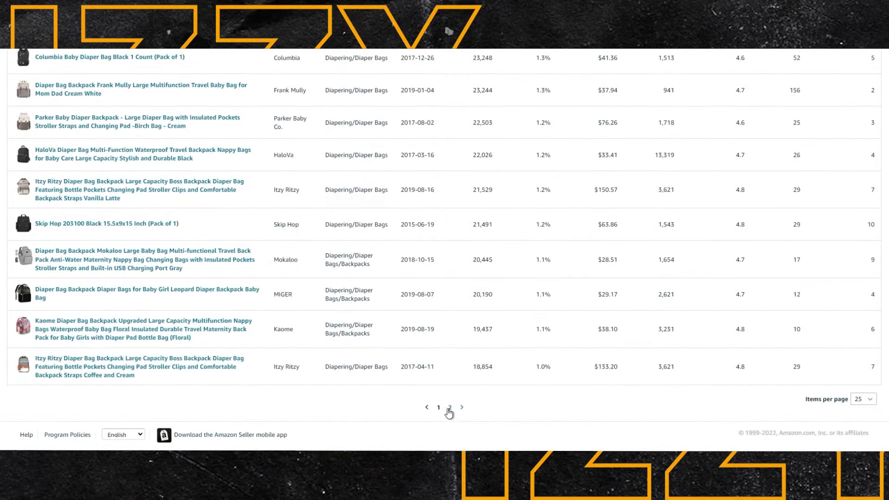
pyautogui.click(450, 407)
pyautogui.scroll(-15, 454, 323)
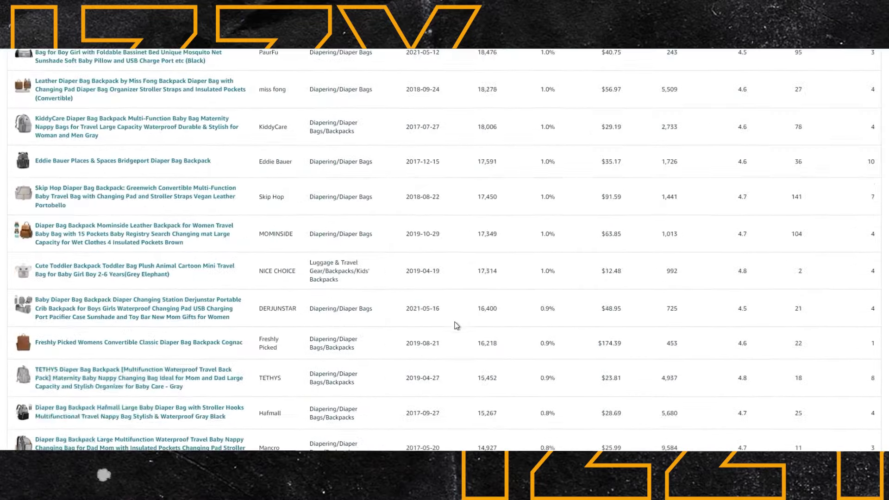
pyautogui.click(439, 407)
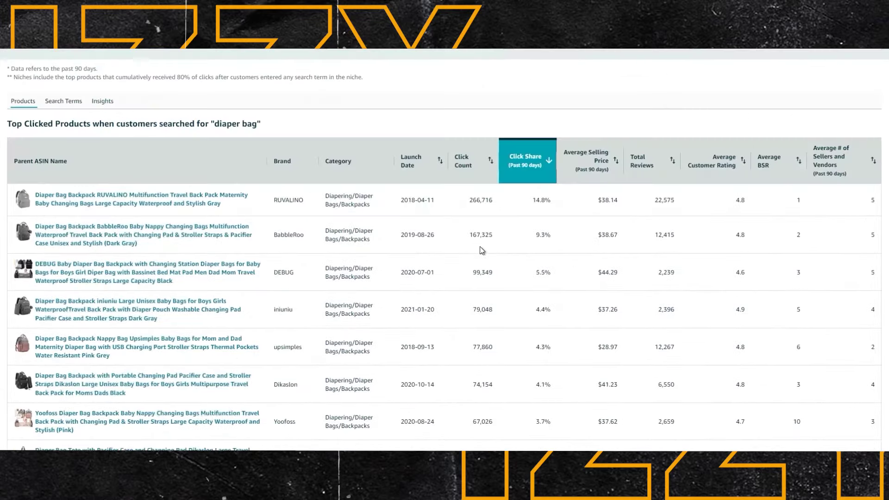
# Open the list of search terms in the diaper bag niche
pyautogui.scroll(2, 479, 246)
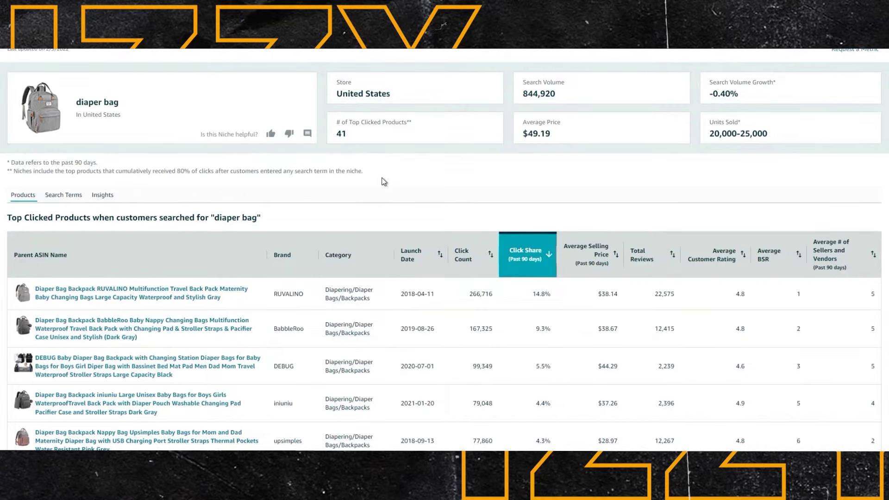
pyautogui.scroll(-2, 377, 192)
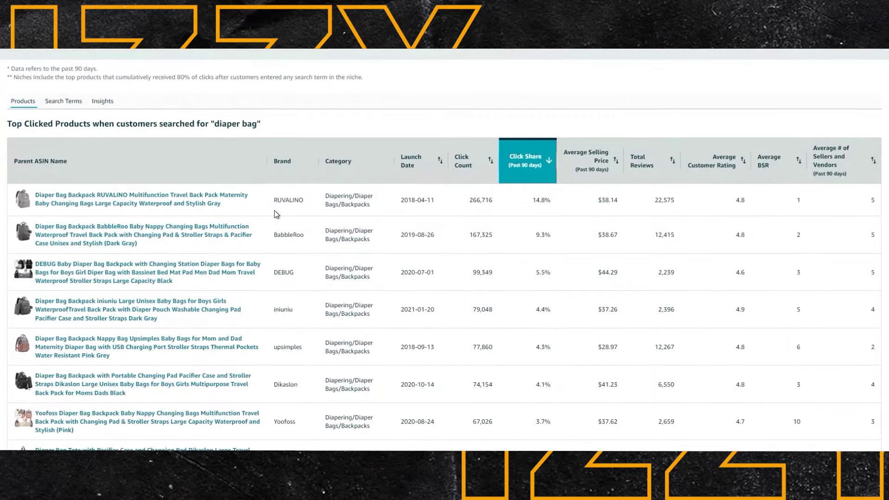
pyautogui.scroll(2, 301, 194)
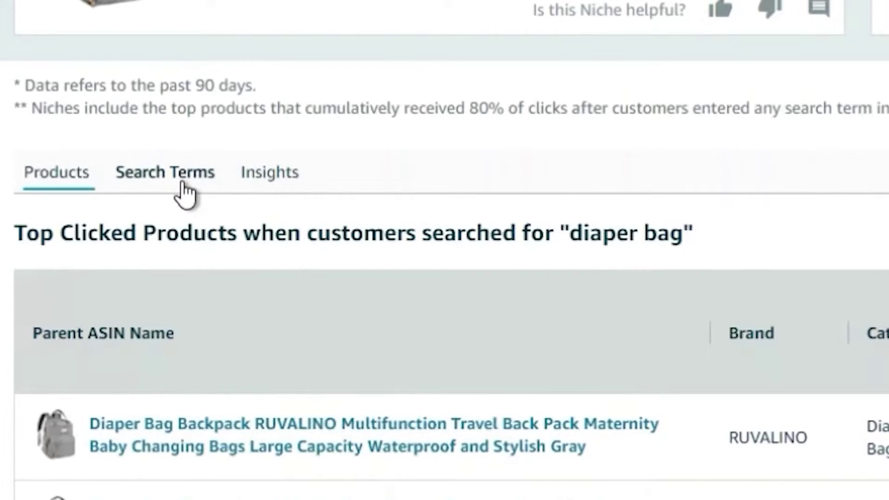
pyautogui.click(70, 197)
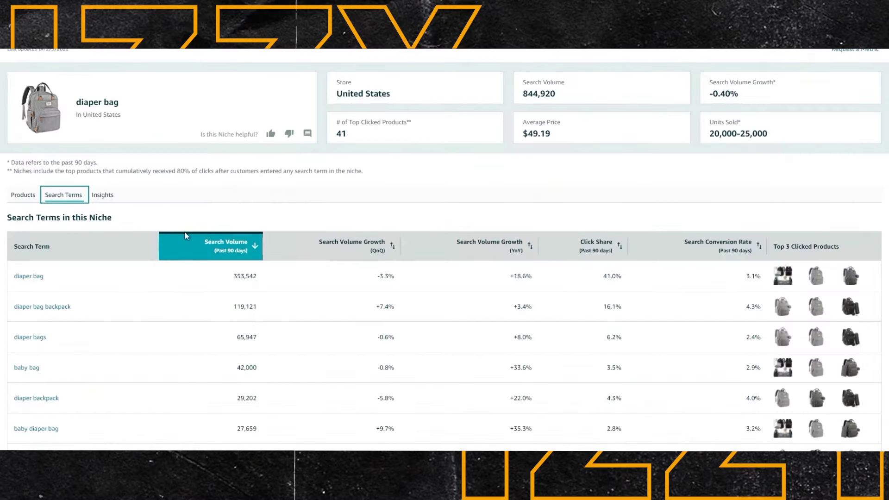
pyautogui.click(225, 211)
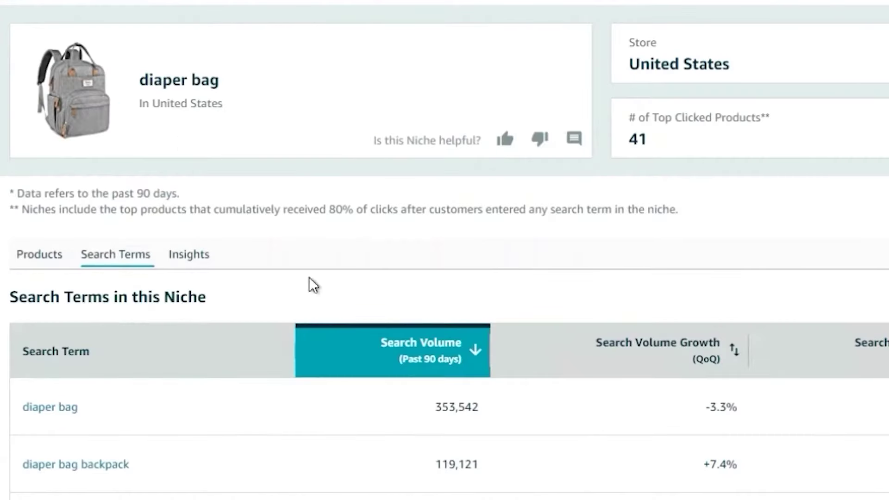
pyautogui.scroll(-2, 373, 276)
pyautogui.scroll(-1, 104, 211)
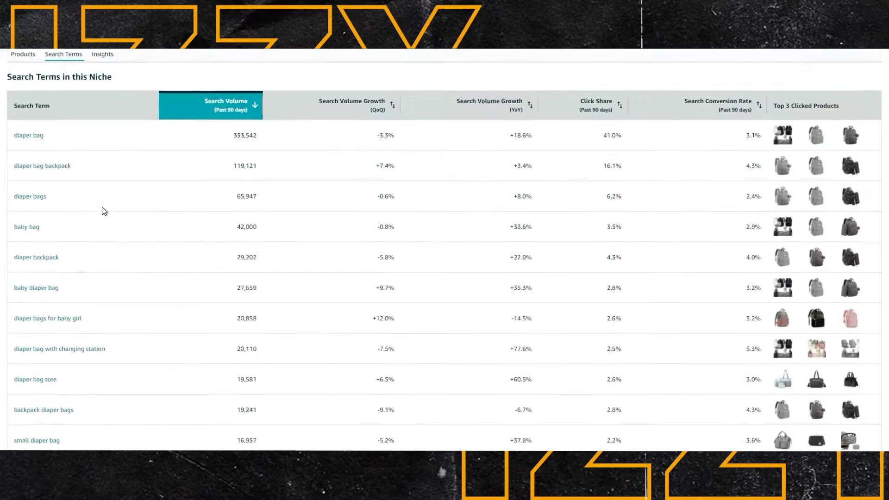
# Browse the niche's search terms and compare their 90-day search volumes with the niche's overall search volume
pyautogui.scroll(-8, 104, 211)
pyautogui.scroll(6, 334, 305)
pyautogui.scroll(8, 334, 305)
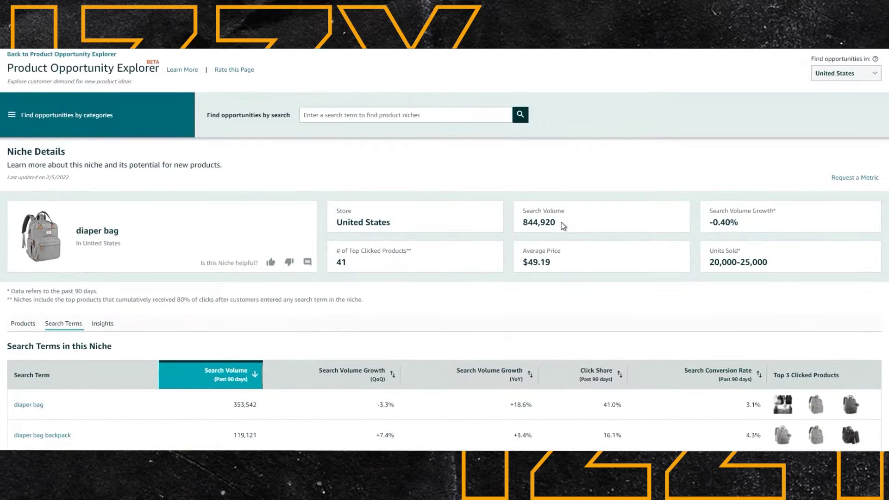
pyautogui.scroll(-4, 561, 222)
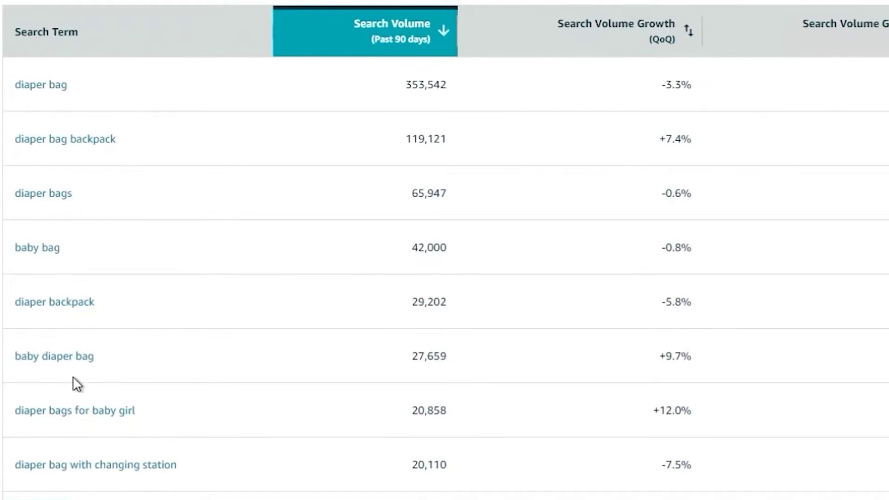
pyautogui.scroll(-10, 346, 384)
pyautogui.scroll(8, 335, 213)
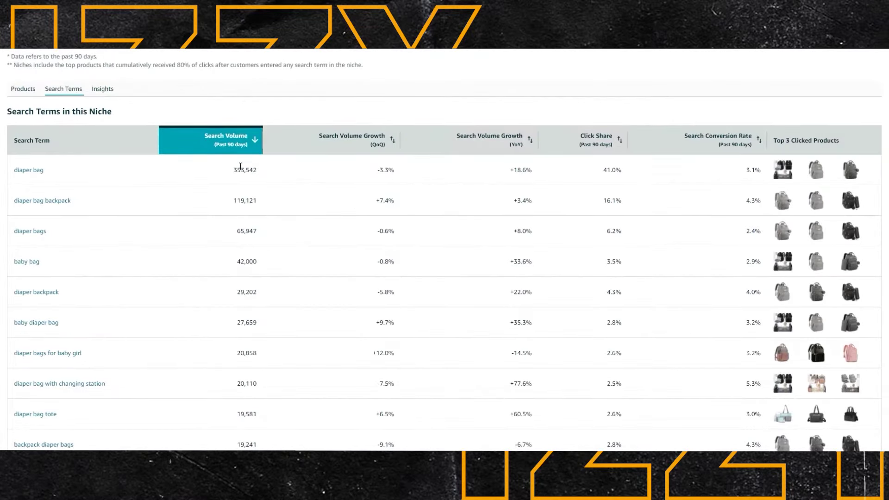
# Compare the search terms' quarter-over-quarter search volume growth, including the term "diaper bags for baby girl"
pyautogui.moveTo(228, 146)
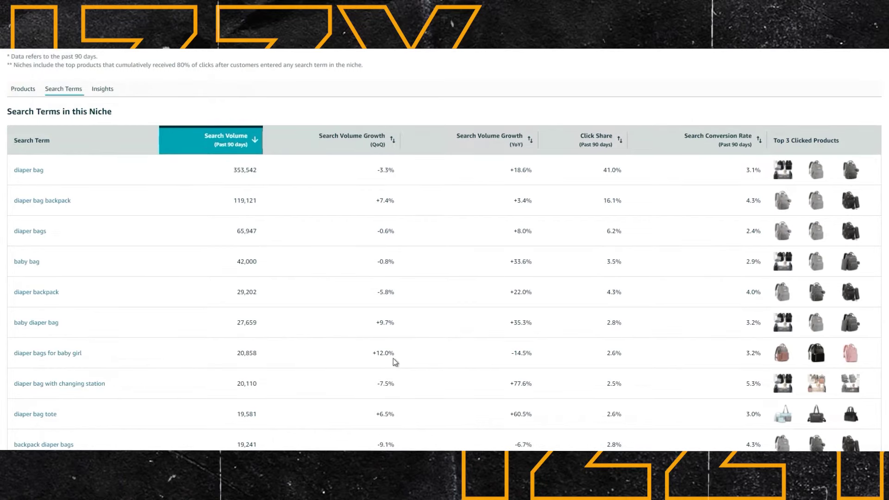
pyautogui.moveTo(372, 359); pyautogui.dragTo(395, 356)
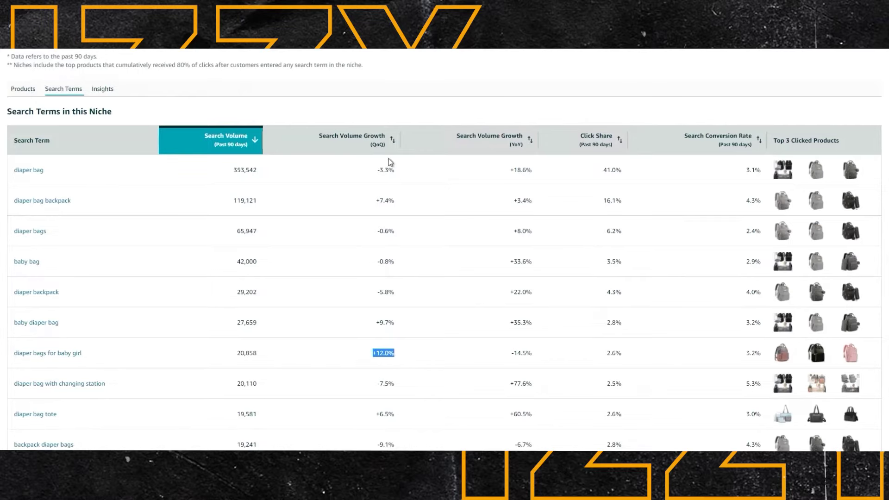
pyautogui.scroll(-1, 415, 242)
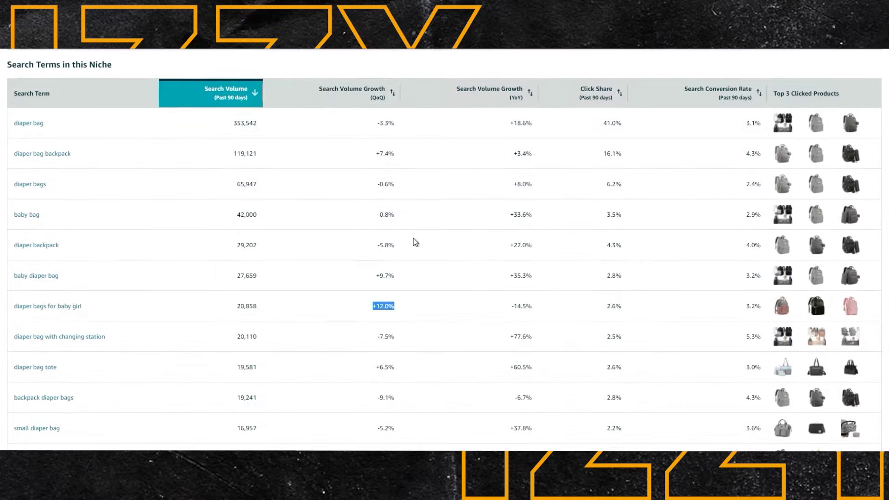
pyautogui.scroll(-4, 415, 241)
pyautogui.scroll(6, 388, 308)
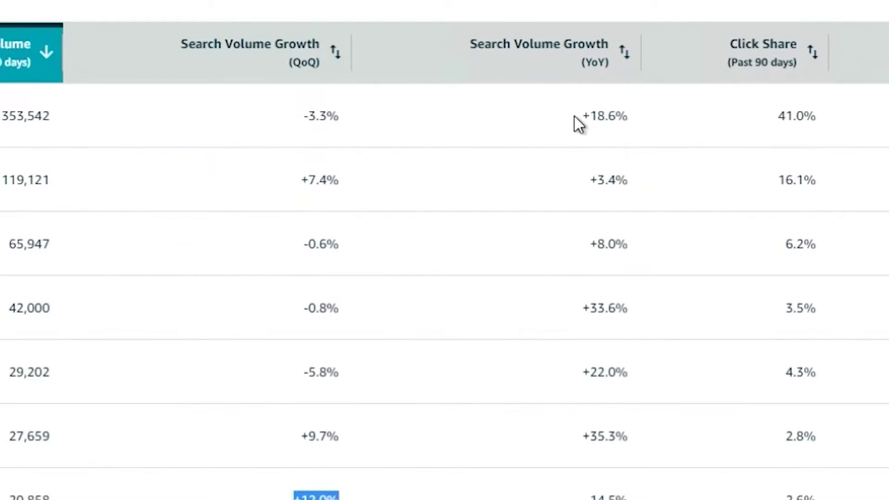
# Examine the year-over-year search volume growth and 90-day click share of the "diaper bag" search term
pyautogui.moveTo(580, 116); pyautogui.dragTo(633, 118)
pyautogui.click(626, 227)
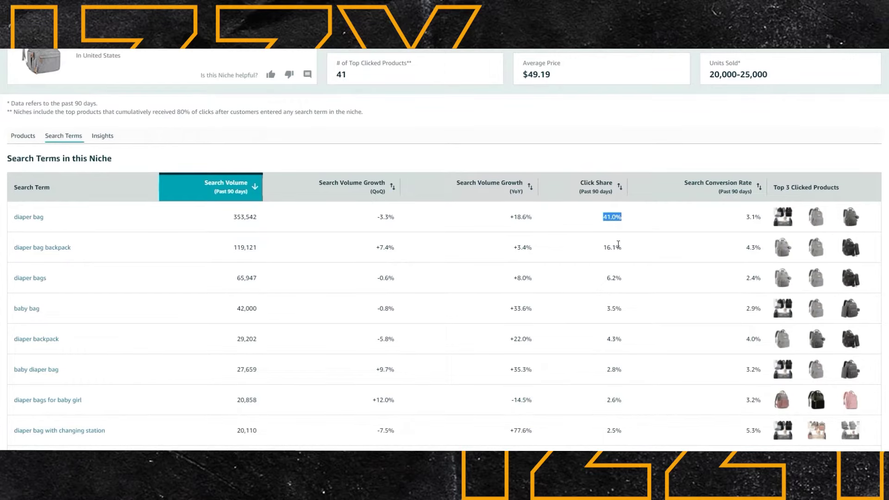
pyautogui.scroll(1, 618, 244)
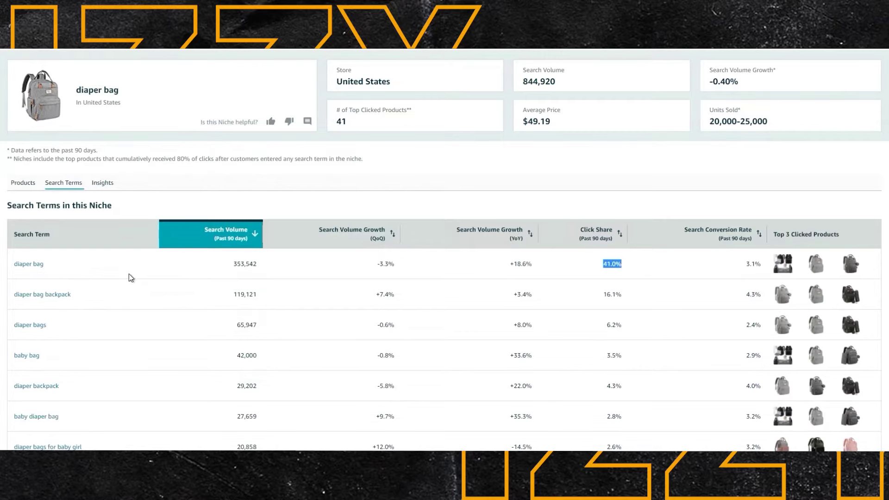
pyautogui.scroll(-1, 129, 274)
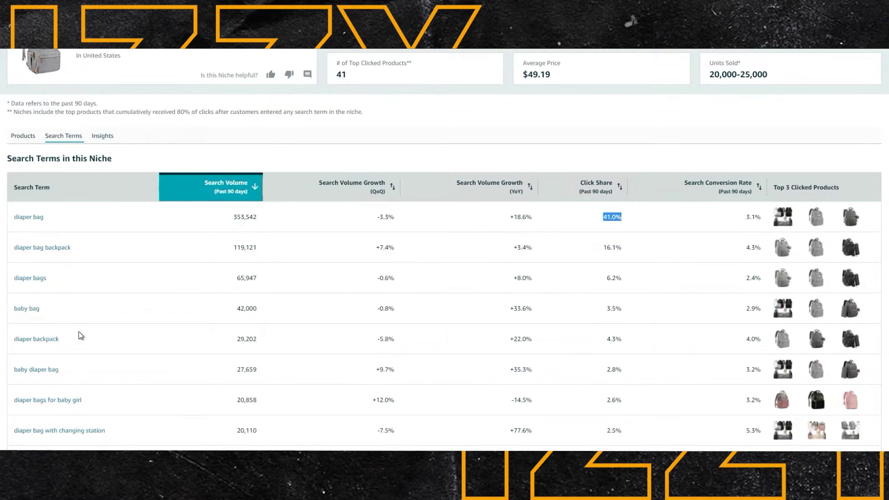
# Browse the full list of search terms in the niche and compare their 90-day search volumes down to the lowest-volume term
pyautogui.scroll(-1, 79, 349)
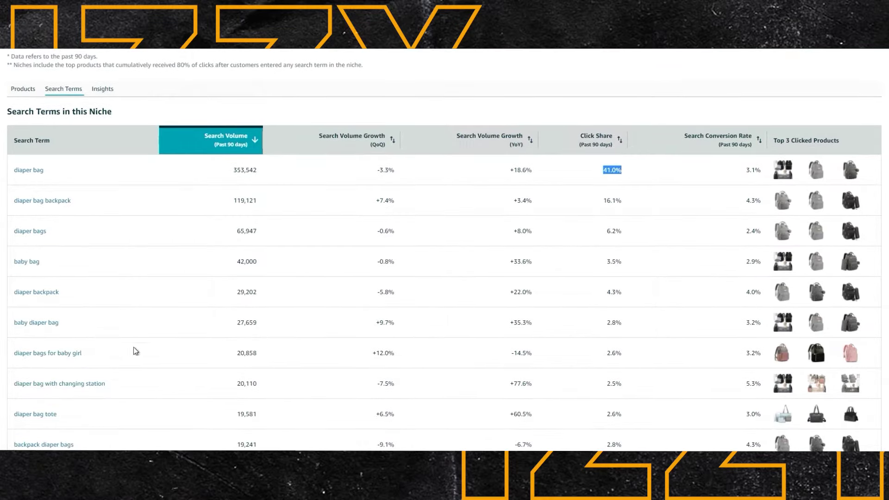
pyautogui.scroll(2, 120, 354)
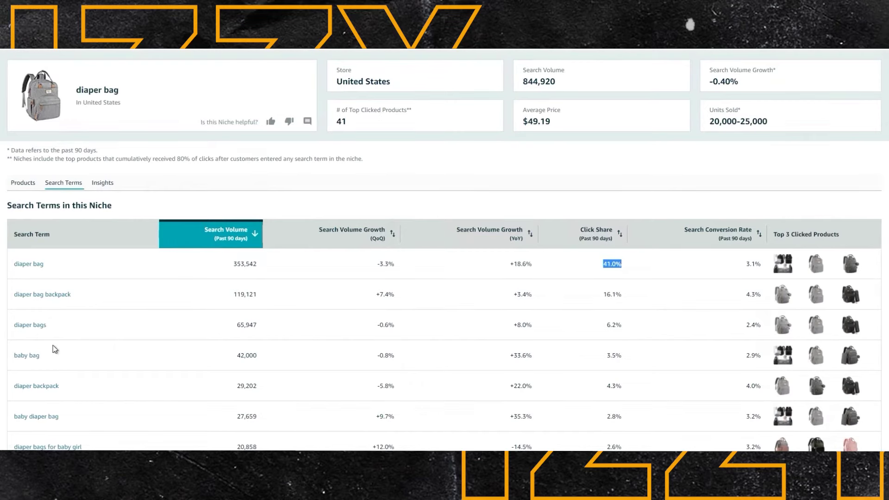
pyautogui.scroll(-3, 86, 327)
pyautogui.scroll(-3, 152, 331)
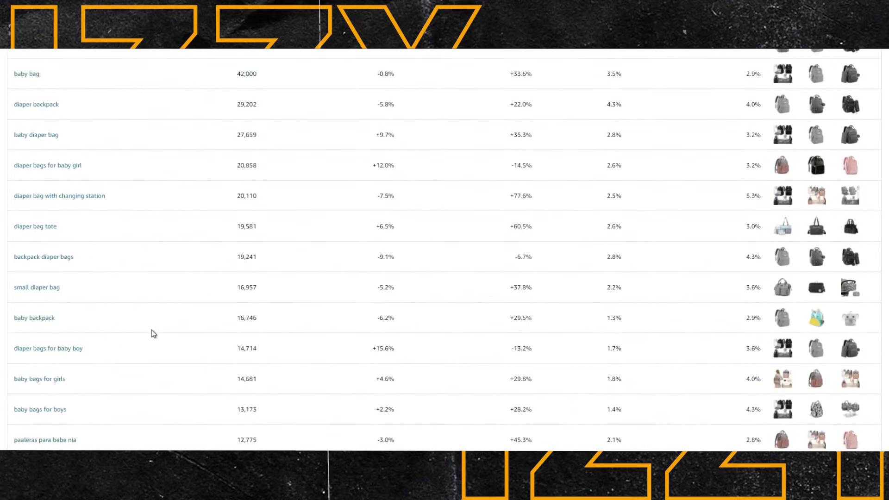
pyautogui.scroll(2, 154, 333)
pyautogui.scroll(-3, 154, 333)
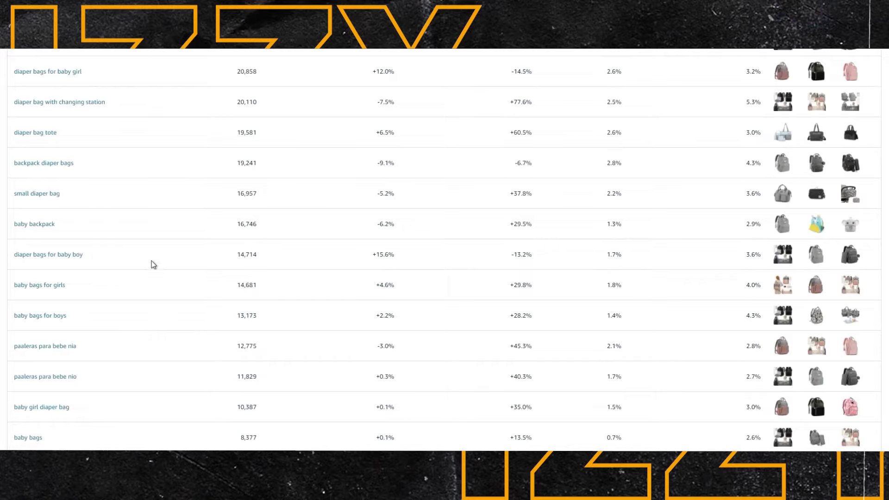
pyautogui.scroll(-3, 152, 264)
pyautogui.scroll(10, 153, 318)
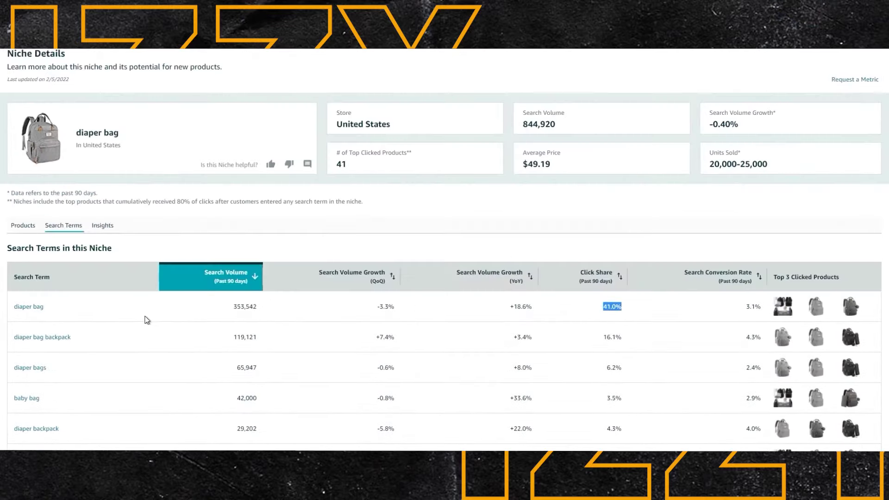
pyautogui.scroll(-10, 102, 310)
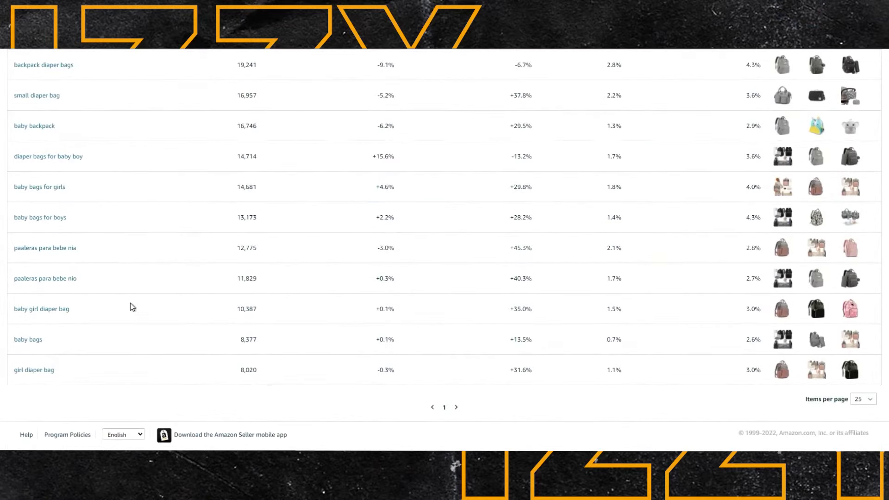
pyautogui.scroll(7, 130, 303)
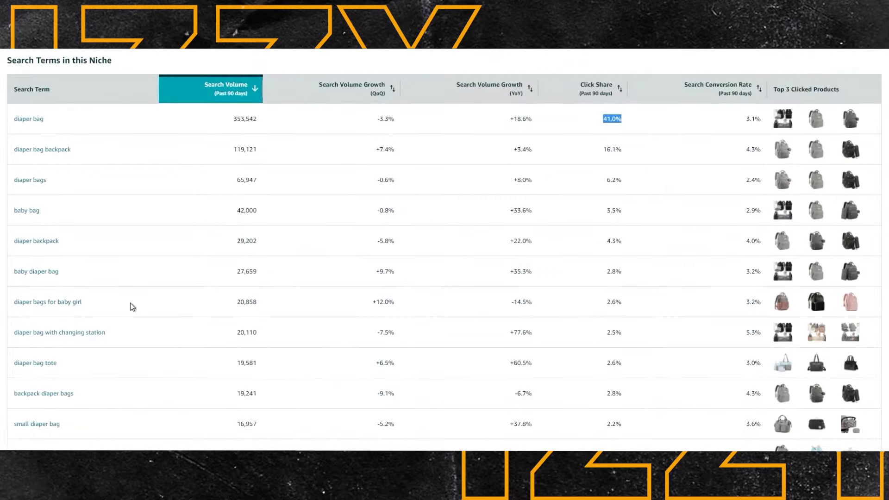
pyautogui.scroll(-7, 130, 303)
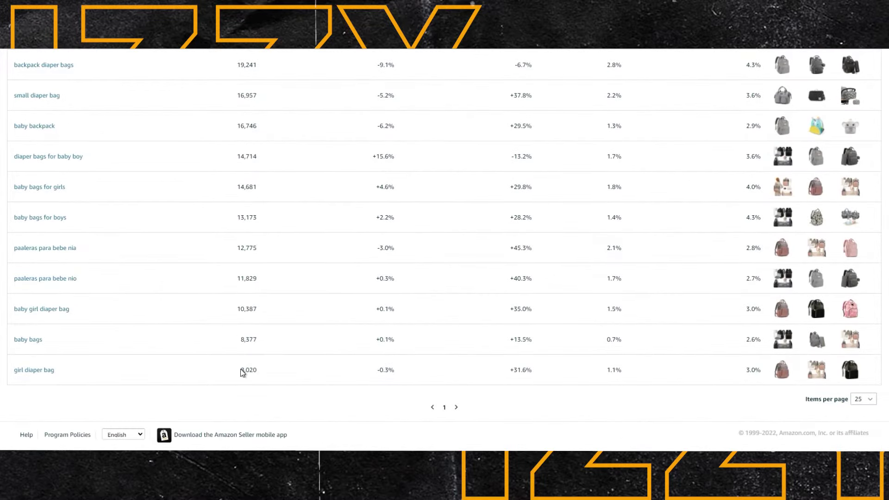
pyautogui.scroll(10, 240, 370)
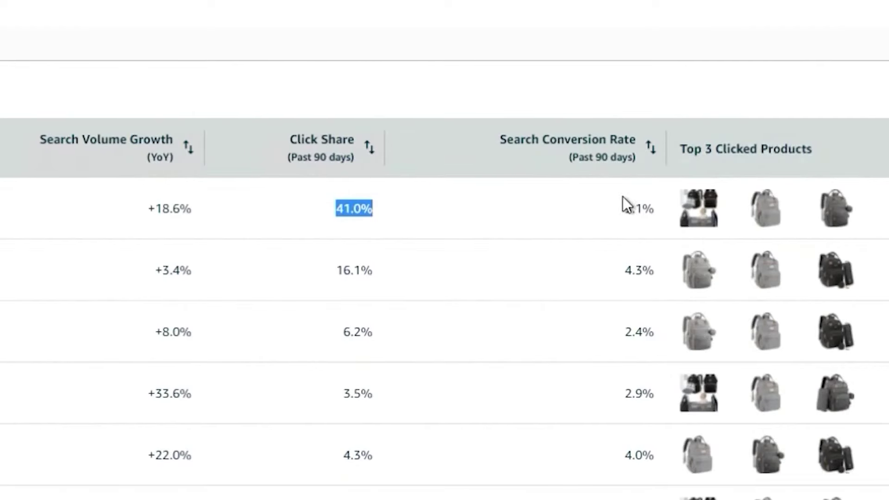
# Examine the search conversion rate, click share and wording of the "diaper bag with changing station" search term
pyautogui.scroll(-2, 623, 204)
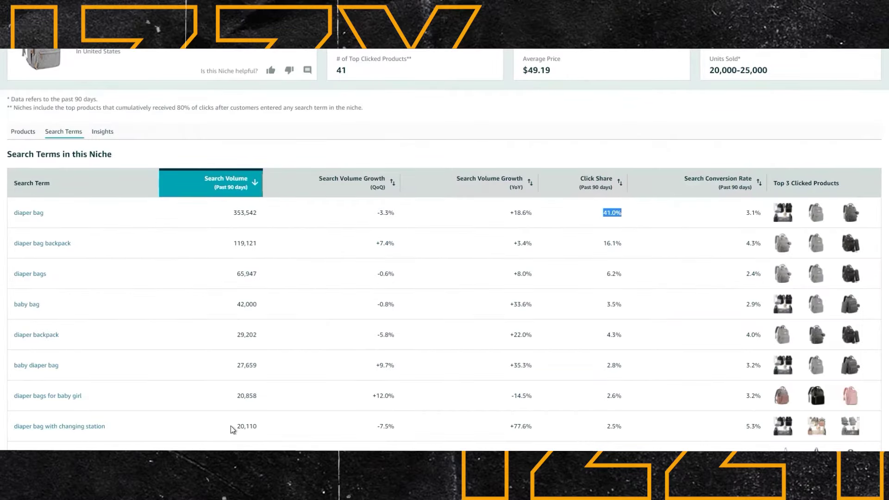
pyautogui.moveTo(745, 427); pyautogui.dragTo(754, 426)
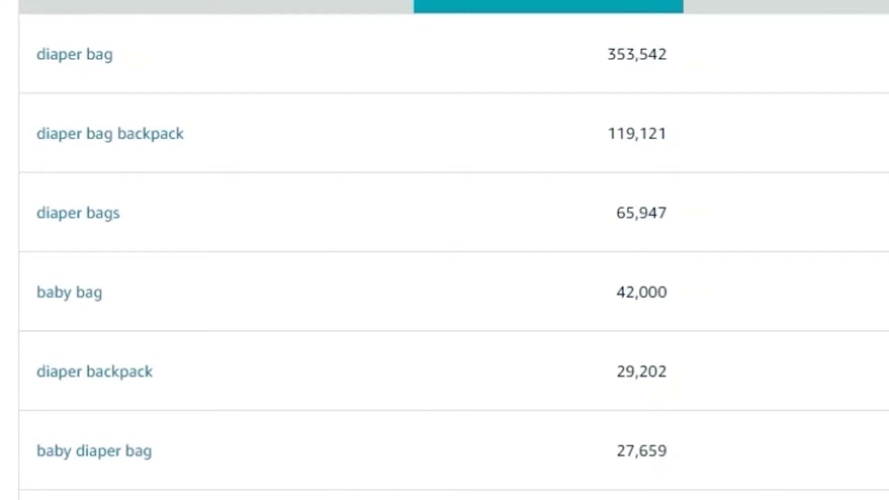
pyautogui.moveTo(527, 214); pyautogui.dragTo(550, 216)
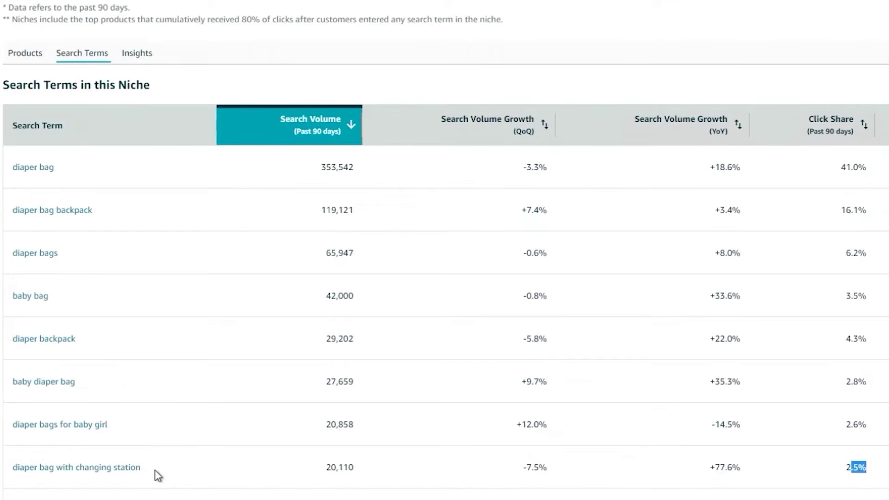
pyautogui.moveTo(158, 476); pyautogui.dragTo(88, 468)
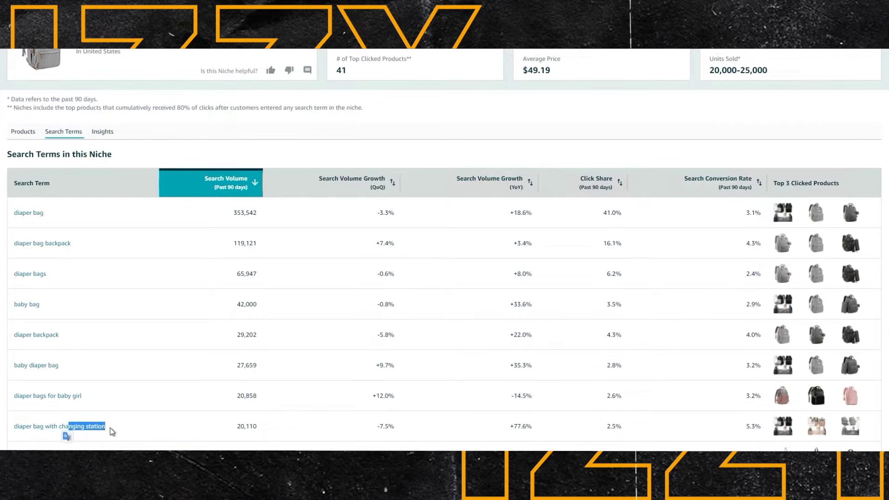
# Review the remaining search terms and compare their 90-day search conversion rates, including the one for "baby bag"
pyautogui.scroll(-1, 116, 424)
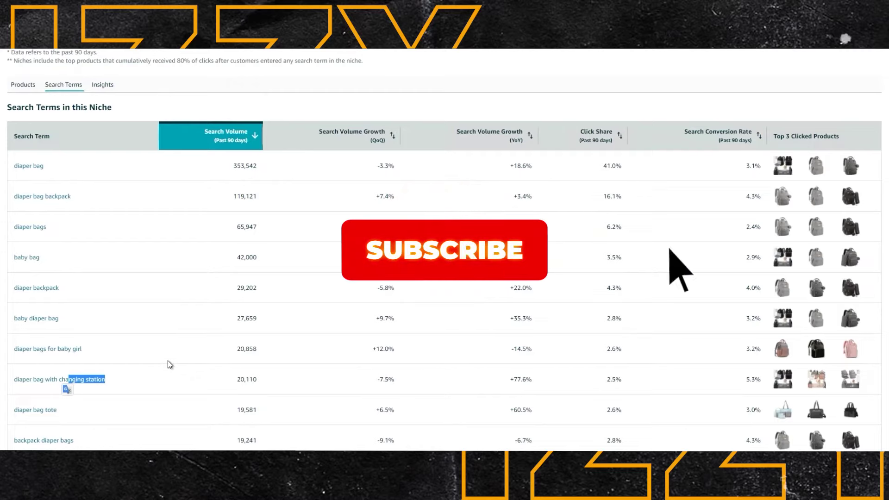
pyautogui.scroll(-2, 130, 325)
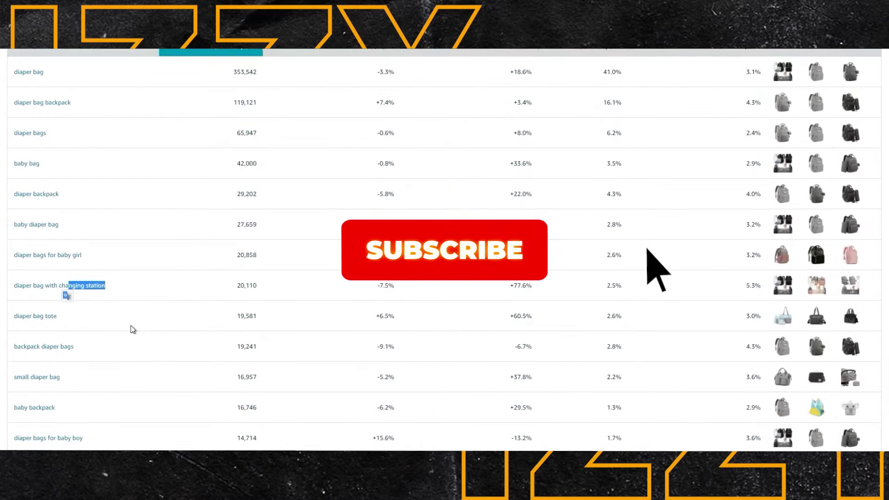
pyautogui.scroll(-4, 177, 333)
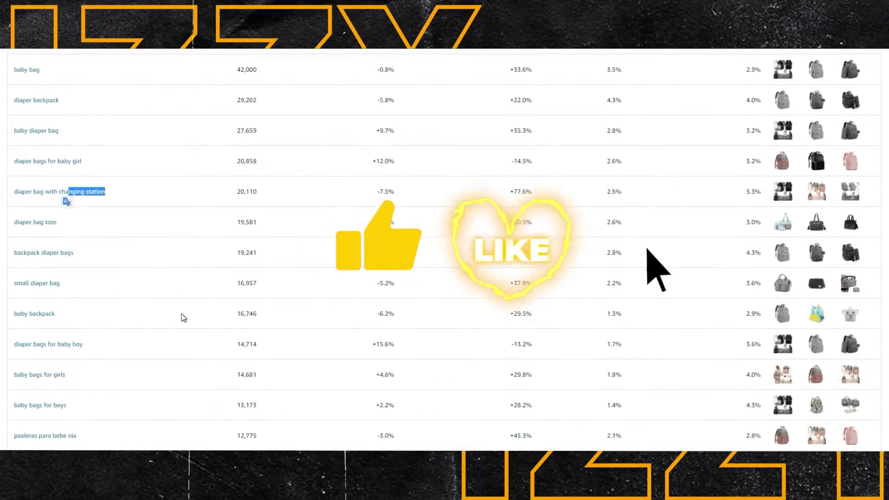
pyautogui.scroll(-2, 648, 379)
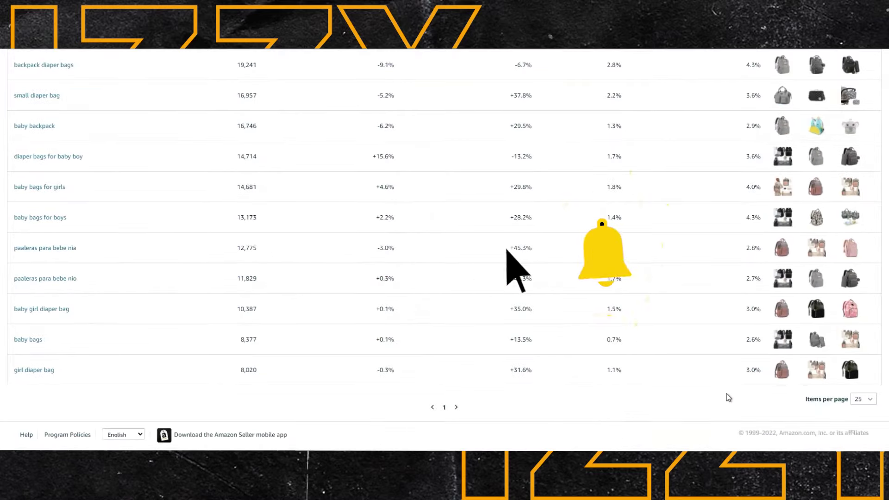
pyautogui.scroll(4, 741, 380)
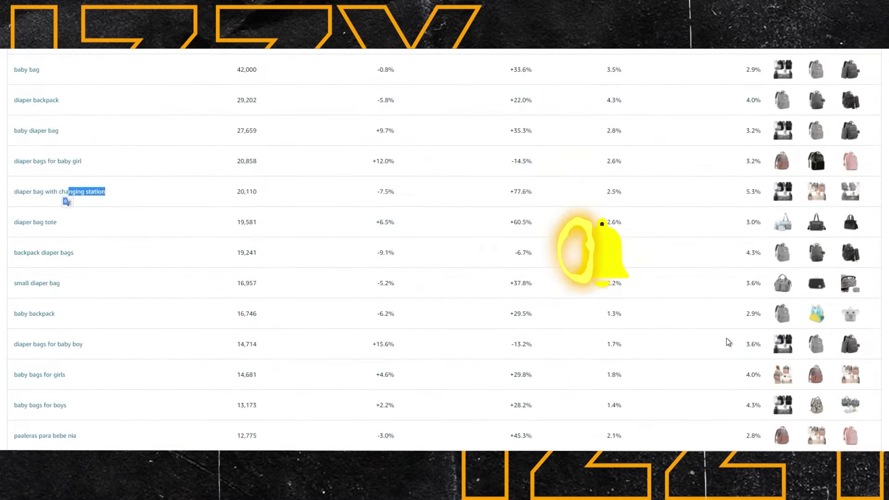
pyautogui.scroll(-2, 711, 246)
pyautogui.scroll(2, 712, 246)
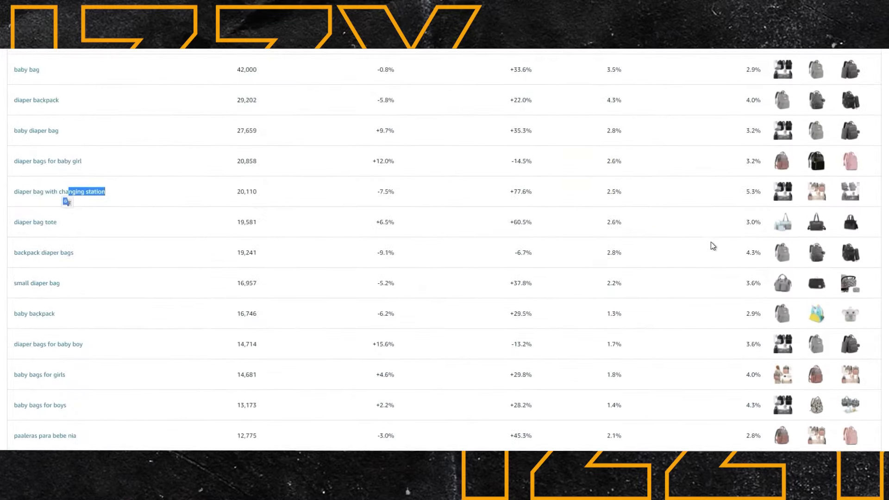
pyautogui.scroll(3, 712, 246)
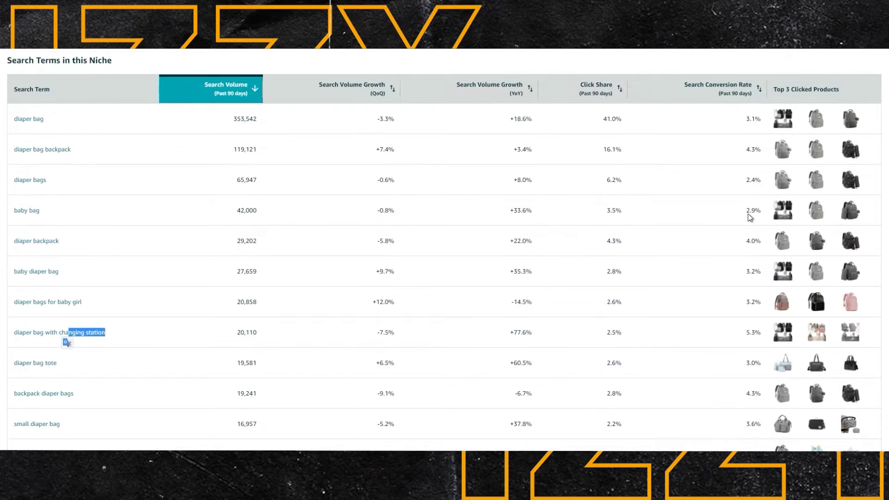
pyautogui.moveTo(745, 210); pyautogui.dragTo(754, 212)
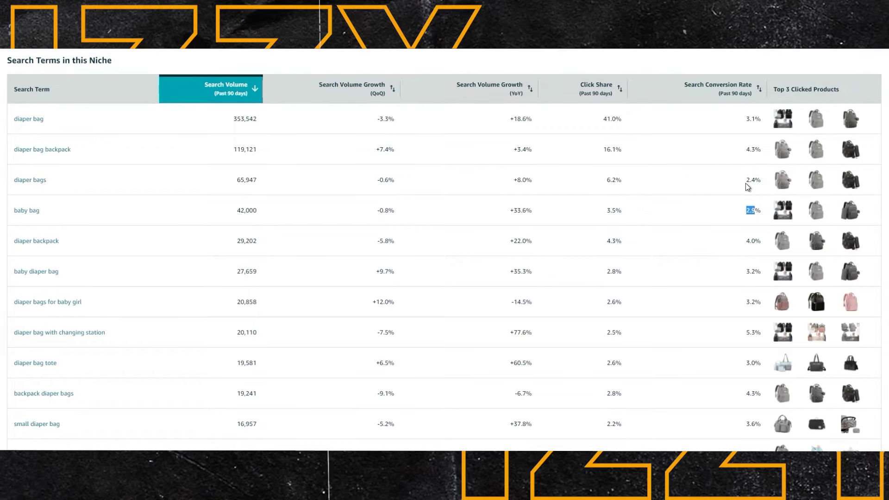
# Check the niche's top clicked products, and return to its search terms to compare their top 3 clicked products
pyautogui.scroll(1, 782, 89)
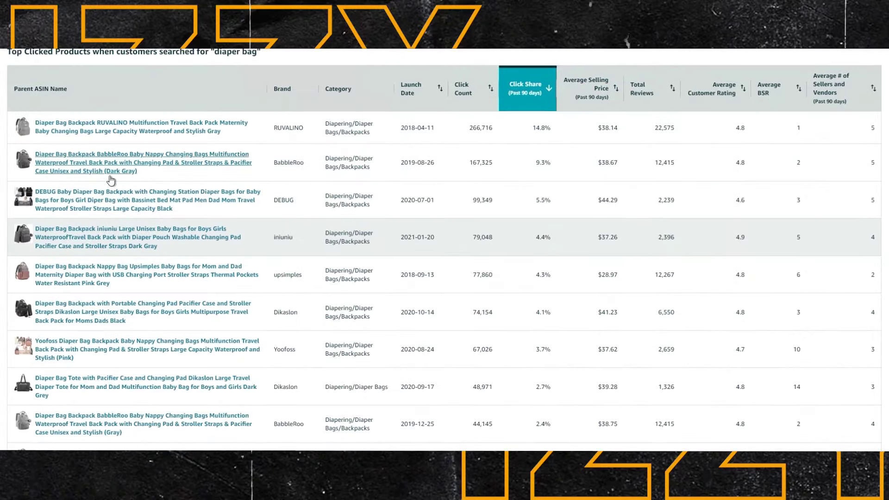
pyautogui.scroll(1, 112, 180)
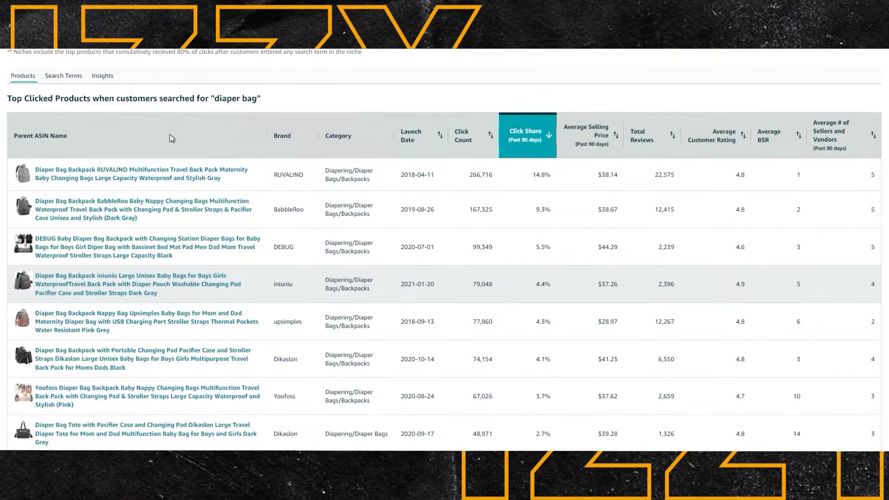
pyautogui.click(64, 75)
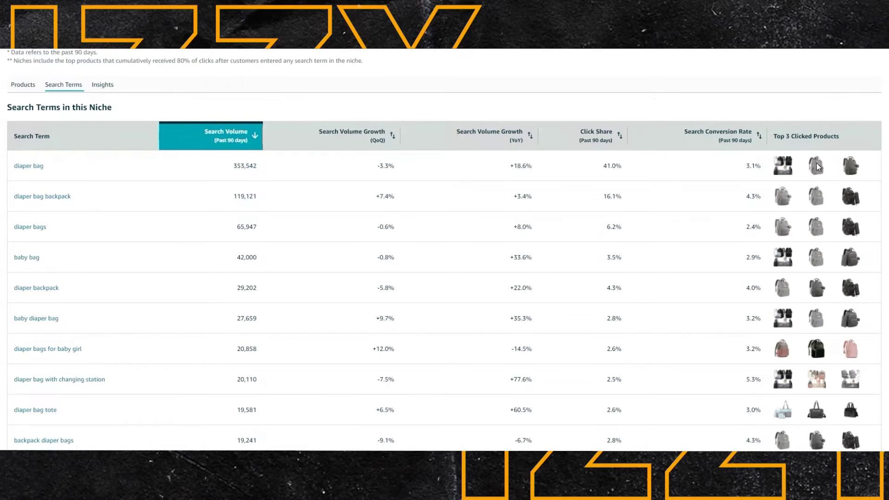
# Open the insights about the diaper bag niche and look over its summary metrics
pyautogui.scroll(1, 194, 157)
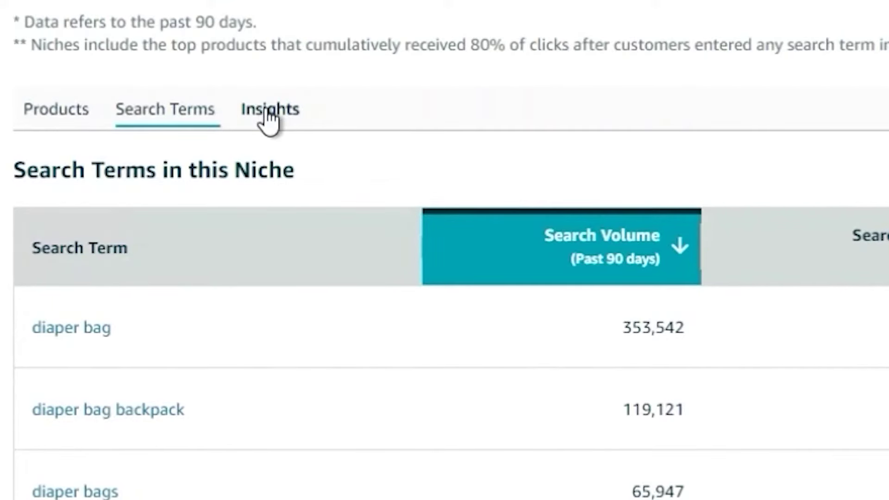
pyautogui.click(290, 113)
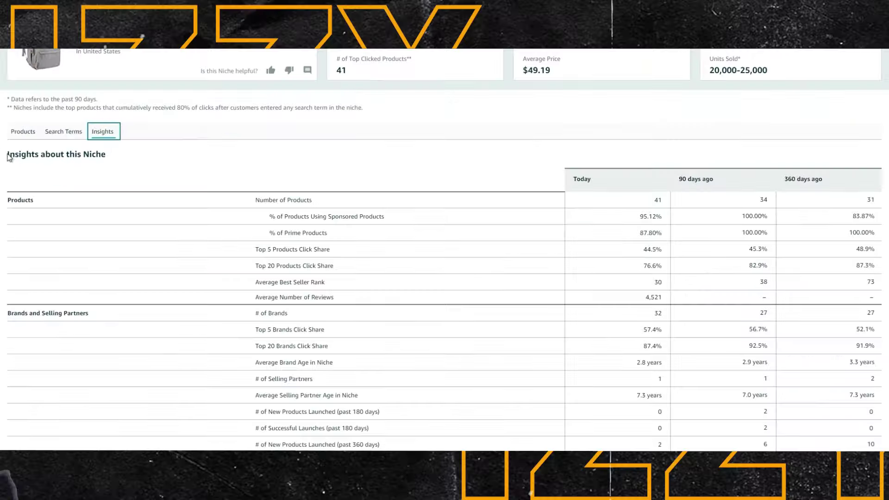
pyautogui.scroll(3, 265, 189)
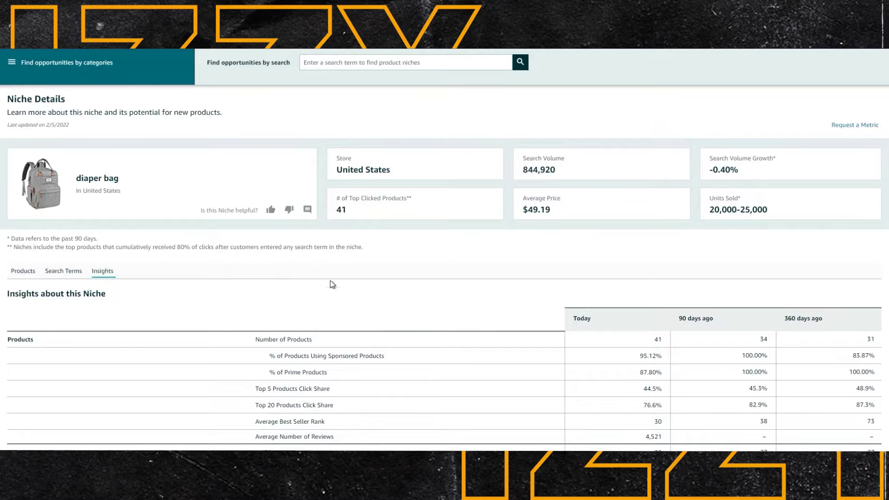
pyautogui.scroll(-3, 329, 280)
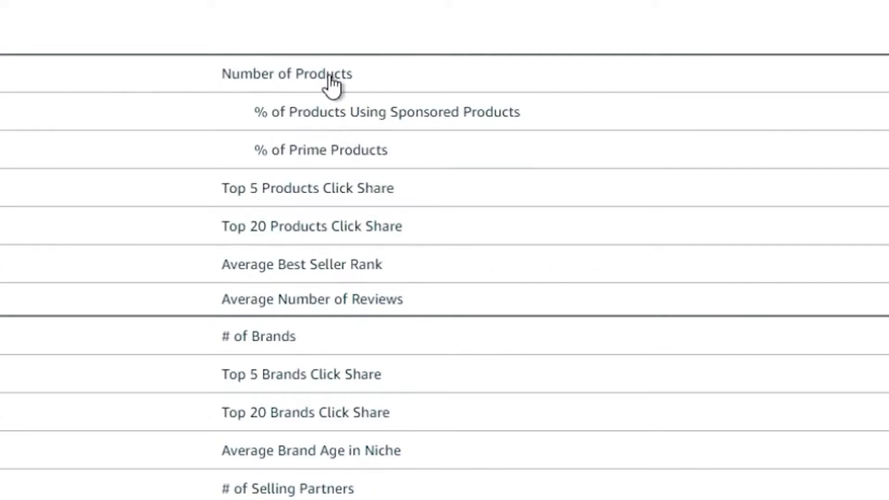
# Compare the percentages of sponsored and Prime products and the top 5 and top 20 products click shares across the time periods
pyautogui.moveTo(302, 202)
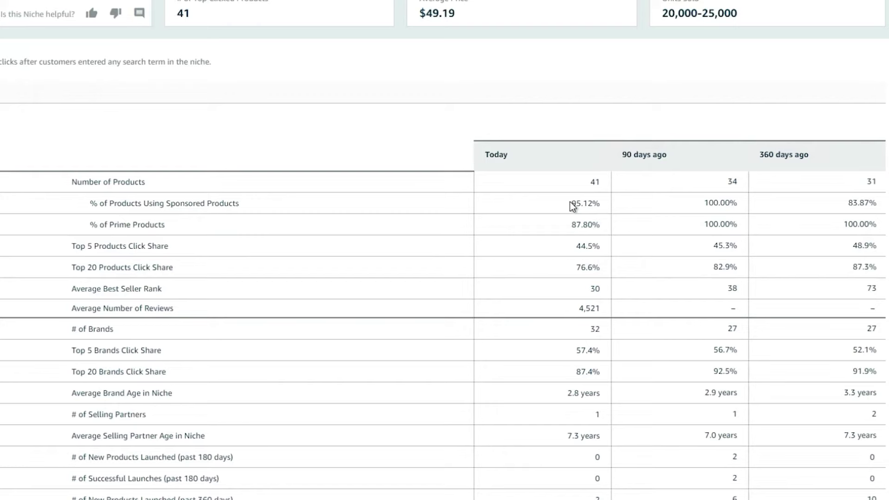
pyautogui.moveTo(99, 223)
pyautogui.moveTo(707, 224); pyautogui.dragTo(737, 225)
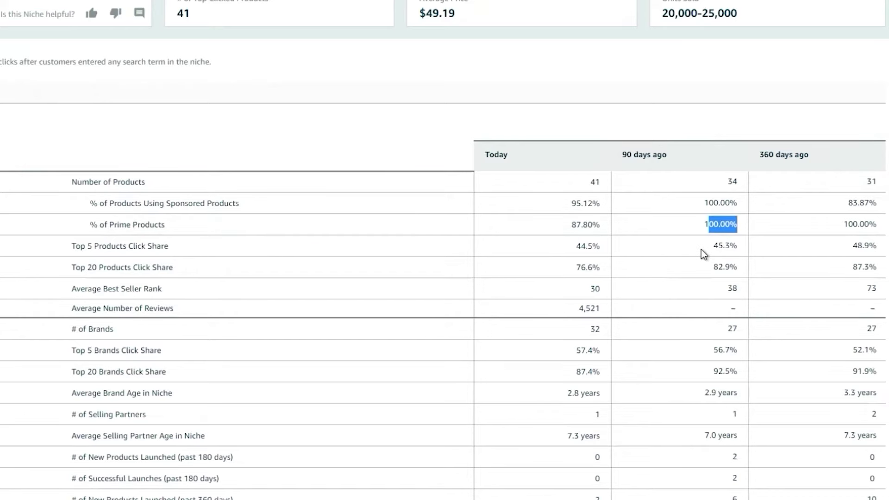
pyautogui.moveTo(713, 245); pyautogui.dragTo(735, 245)
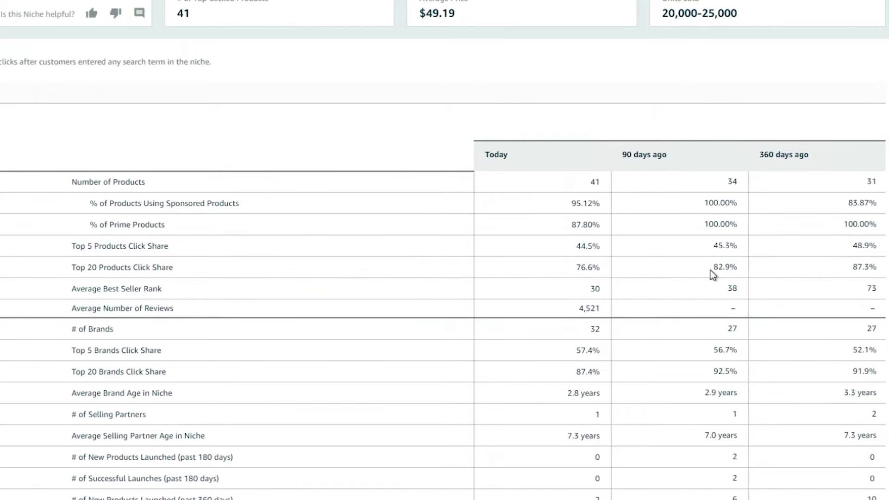
pyautogui.moveTo(713, 267); pyautogui.dragTo(738, 266)
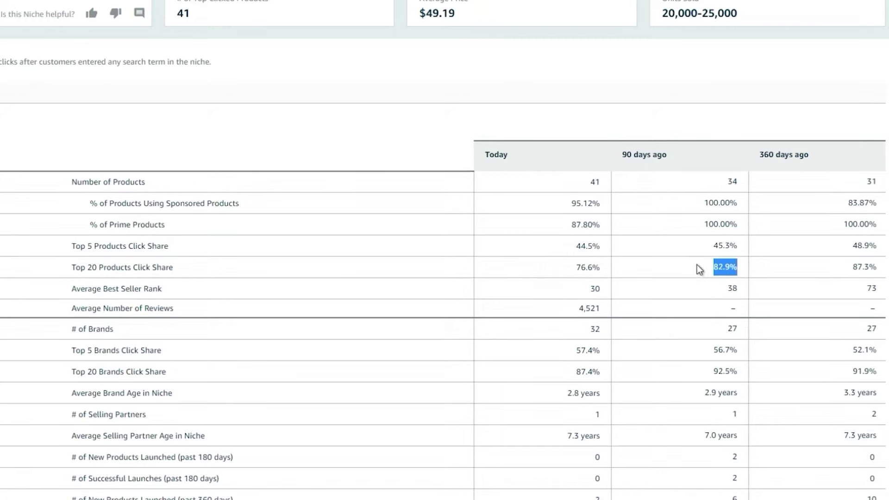
# Check the niche's average best seller rank 90 days ago and its average number of reviews today
pyautogui.scroll(-1, 696, 265)
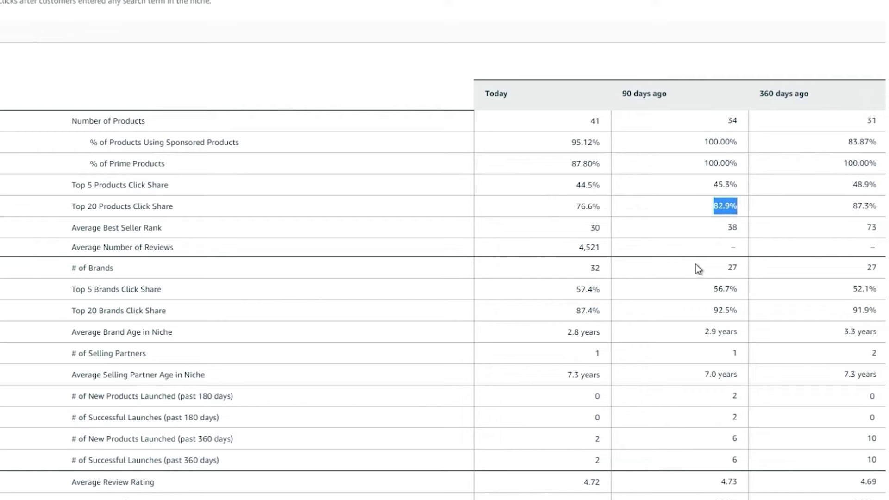
pyautogui.doubleClick(731, 227)
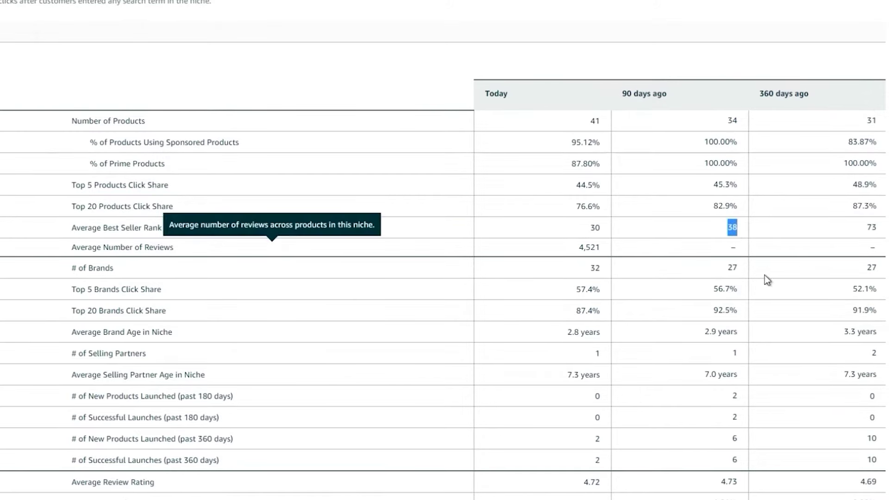
pyautogui.moveTo(579, 247); pyautogui.dragTo(597, 250)
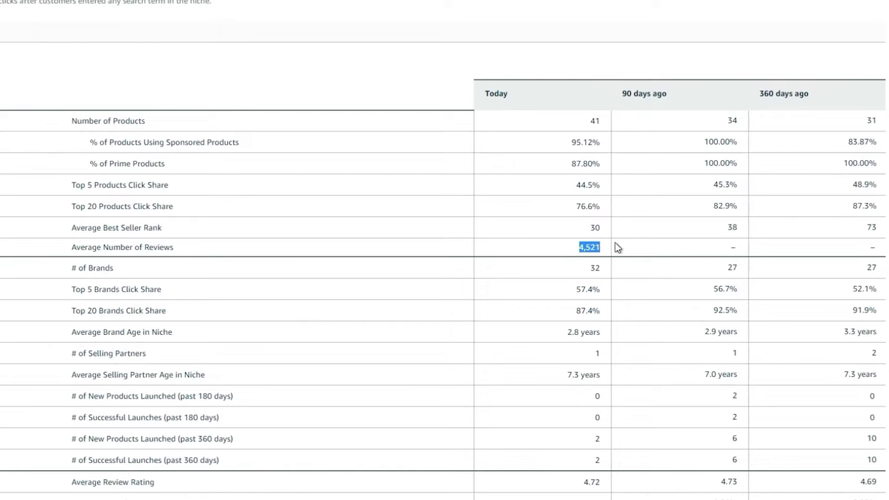
# Check the average number of reviews 90 days ago, and compare today's number of brands with the number of products
pyautogui.moveTo(732, 250); pyautogui.dragTo(740, 252)
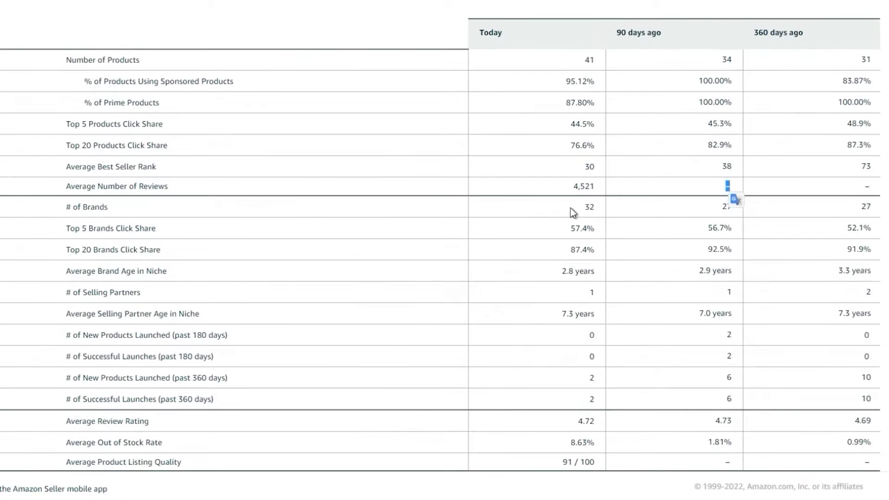
pyautogui.doubleClick(594, 268)
pyautogui.moveTo(584, 60); pyautogui.dragTo(594, 60)
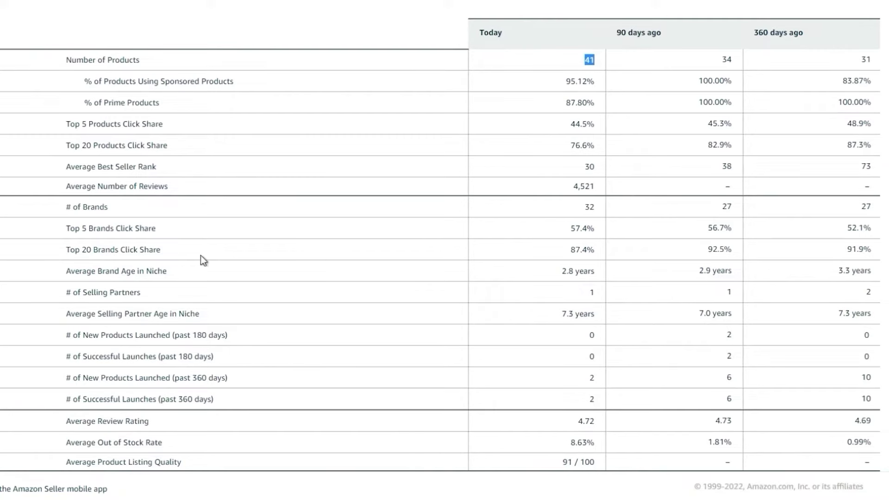
# Read the definitions of Average Brand Age in Niche and Average Selling Partner Age in Niche
pyautogui.moveTo(159, 276)
pyautogui.moveTo(185, 314)
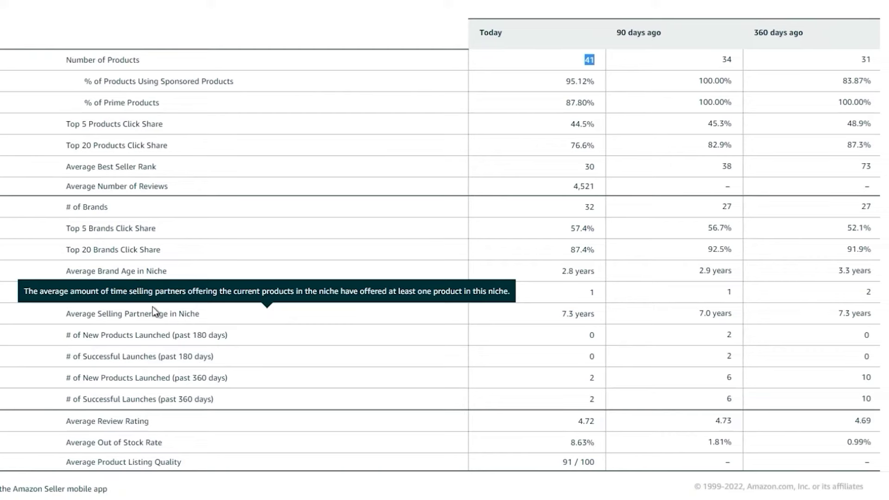
pyautogui.moveTo(109, 276)
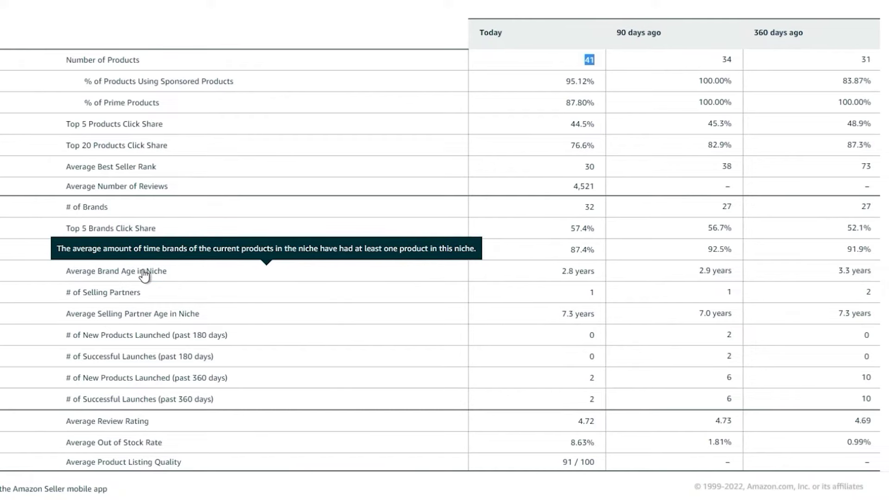
pyautogui.moveTo(147, 320)
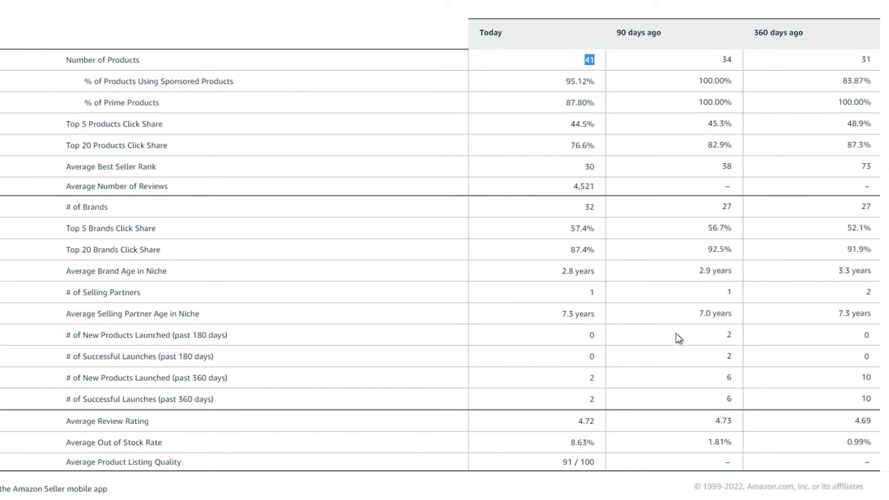
# Read the definition of new products launched in the past 180 days and check its figure for 90 days ago
pyautogui.moveTo(211, 343)
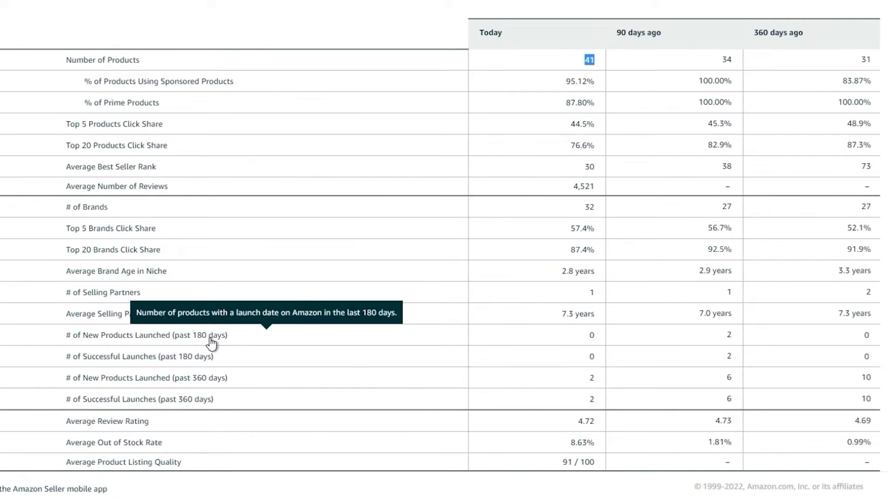
pyautogui.click(730, 333)
pyautogui.doubleClick(730, 334)
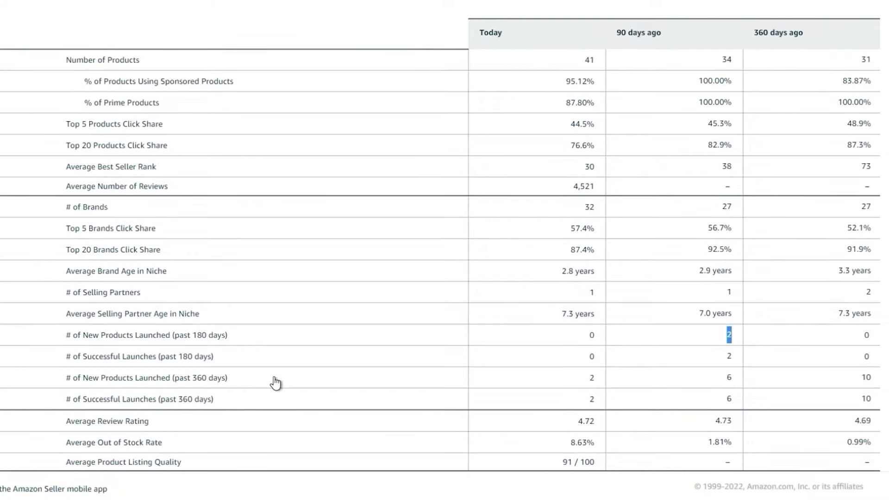
# Compare the 90- and 360-days-ago figures for new products launched in the past 360 days, and read the launch metric definitions
pyautogui.moveTo(115, 363)
pyautogui.moveTo(156, 384)
pyautogui.moveTo(720, 378); pyautogui.dragTo(732, 378)
pyautogui.moveTo(853, 379); pyautogui.dragTo(871, 382)
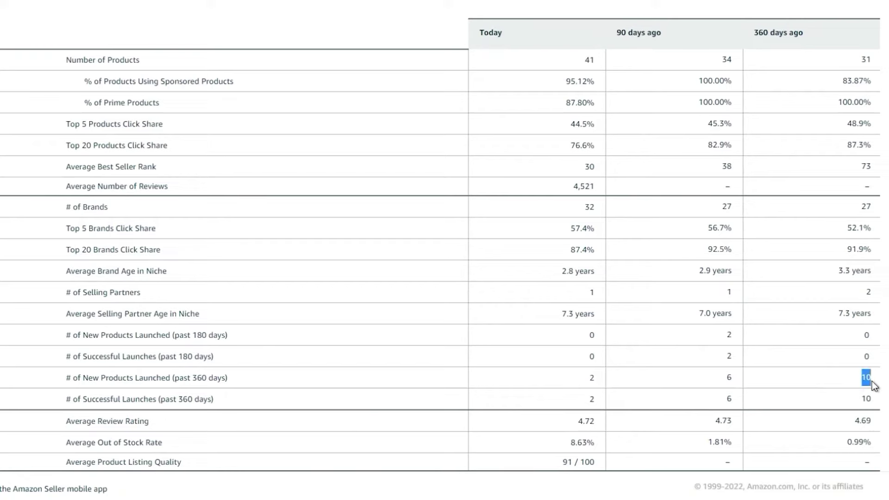
pyautogui.click(873, 386)
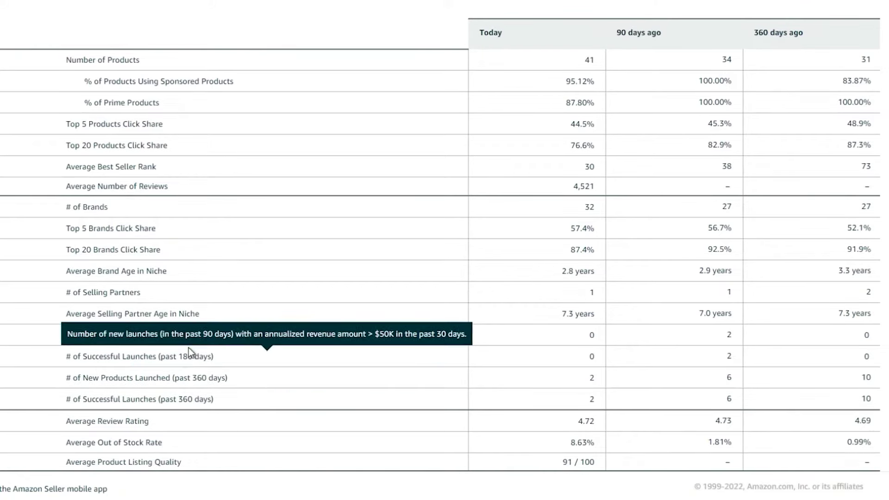
pyautogui.moveTo(187, 341)
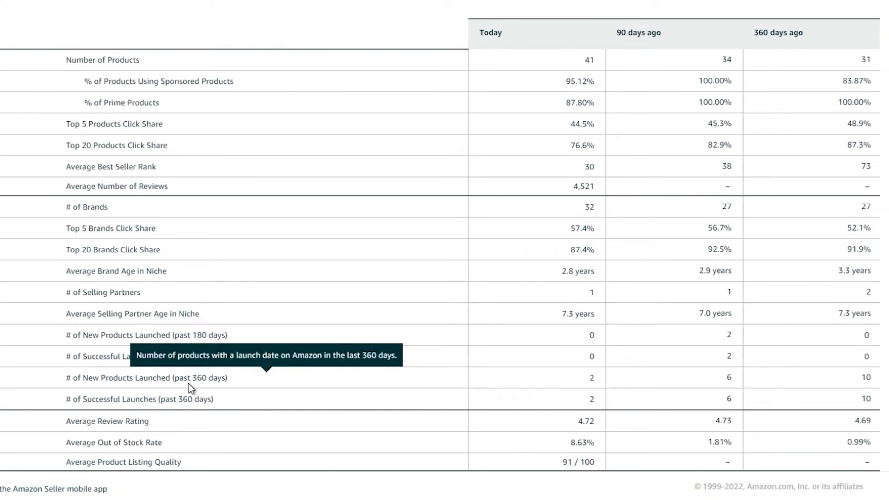
pyautogui.moveTo(189, 408)
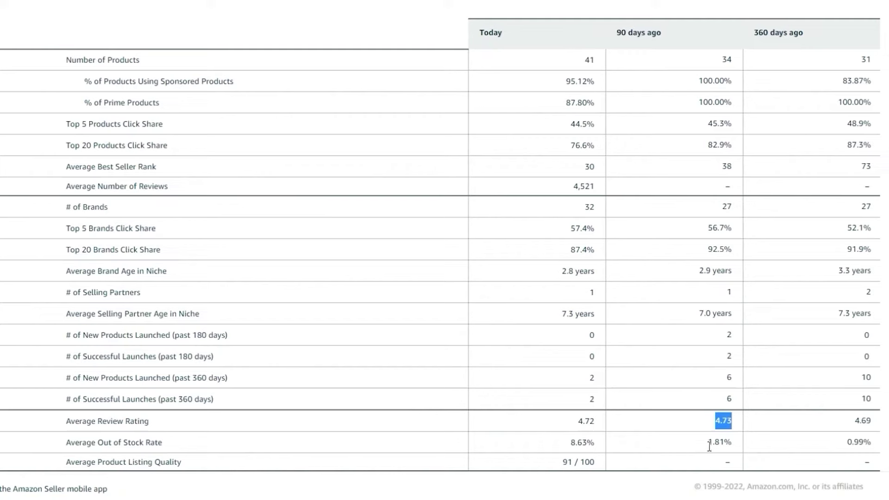
# Compare the average out of stock rates for 90 and 360 days ago, and return to the niches matching "diaper bag"
pyautogui.moveTo(708, 442); pyautogui.dragTo(724, 443)
pyautogui.moveTo(848, 442); pyautogui.dragTo(864, 443)
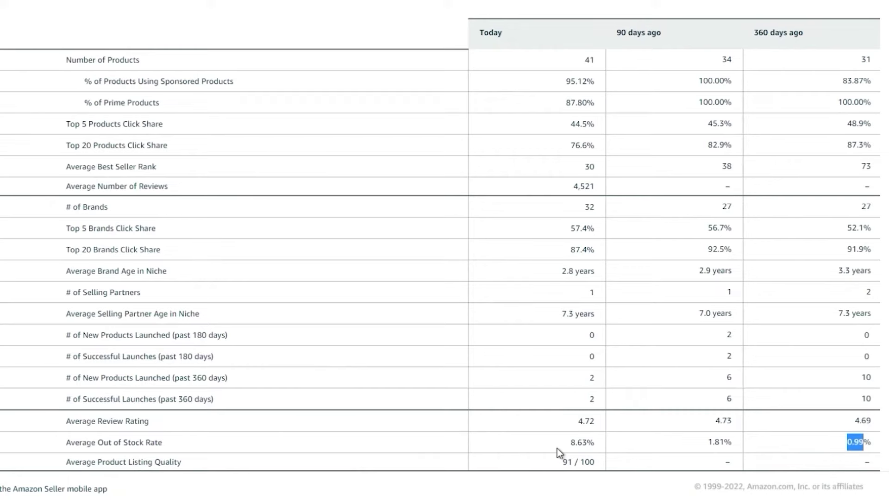
pyautogui.scroll(5, 557, 448)
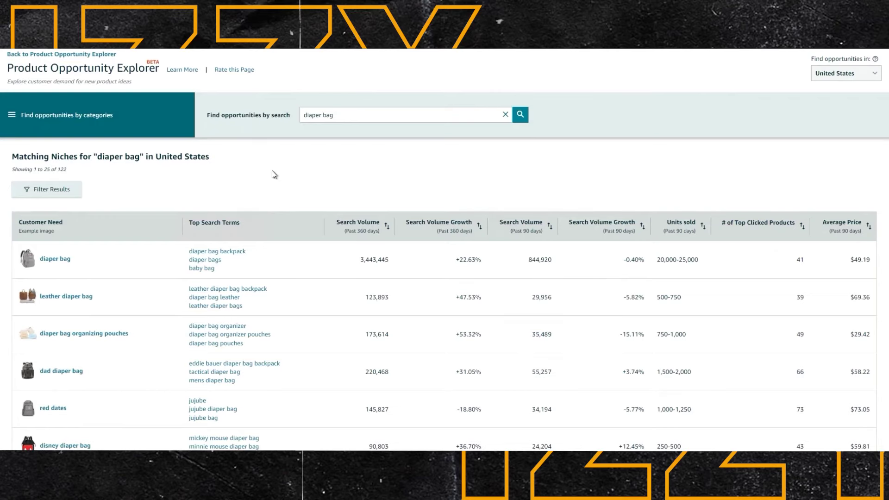
# Open the "diaper bag organizing pouches" niche and look over its top clicked products
pyautogui.scroll(-1, 260, 180)
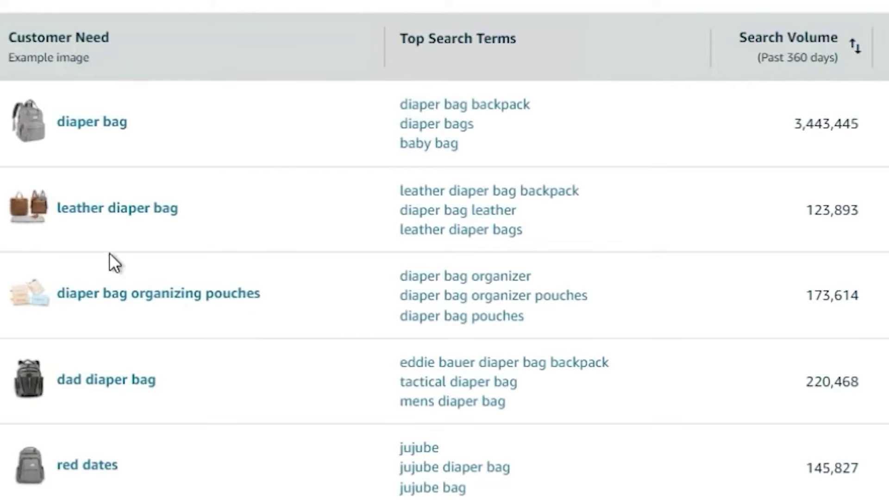
pyautogui.click(155, 299)
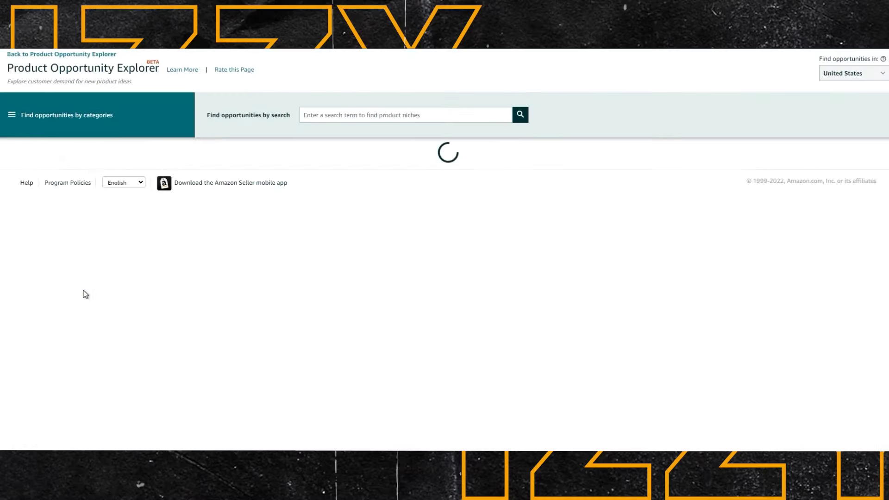
pyautogui.scroll(-4, 290, 216)
pyautogui.scroll(-2, 289, 216)
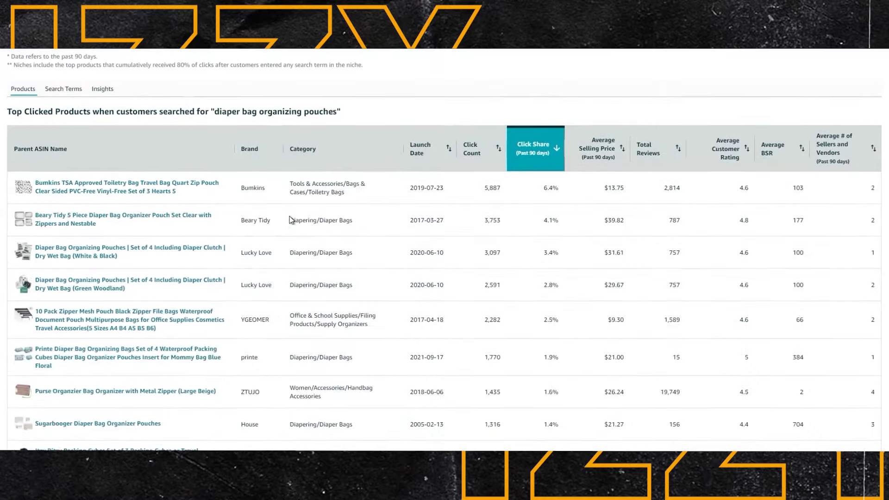
pyautogui.scroll(-4, 264, 246)
pyautogui.scroll(3, 264, 246)
# Open the search terms of the "diaper bag organizing pouches" niche and look through the whole list
pyautogui.click(63, 136)
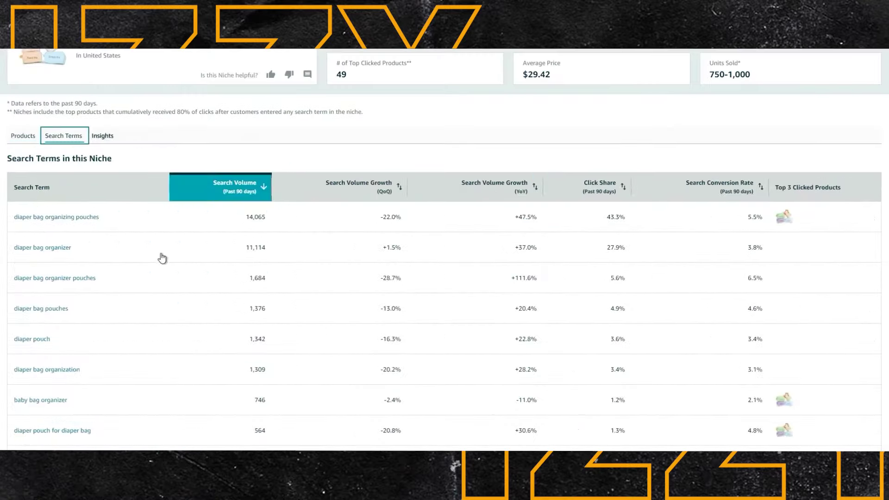
pyautogui.scroll(-2, 126, 252)
pyautogui.scroll(-1, 128, 251)
pyautogui.scroll(1, 128, 251)
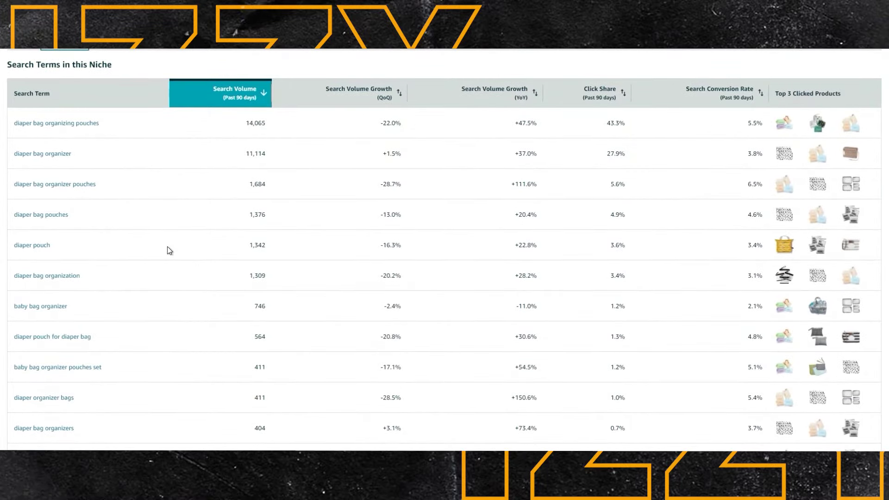
pyautogui.scroll(-5, 168, 248)
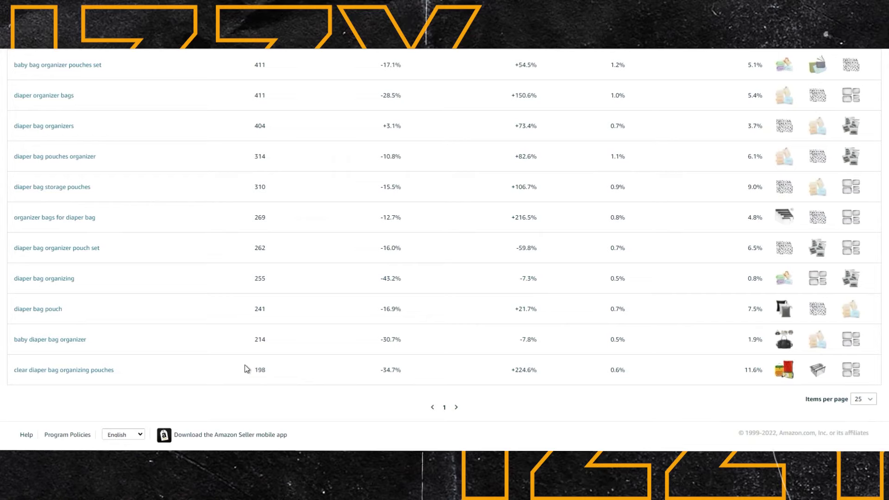
pyautogui.scroll(8, 269, 354)
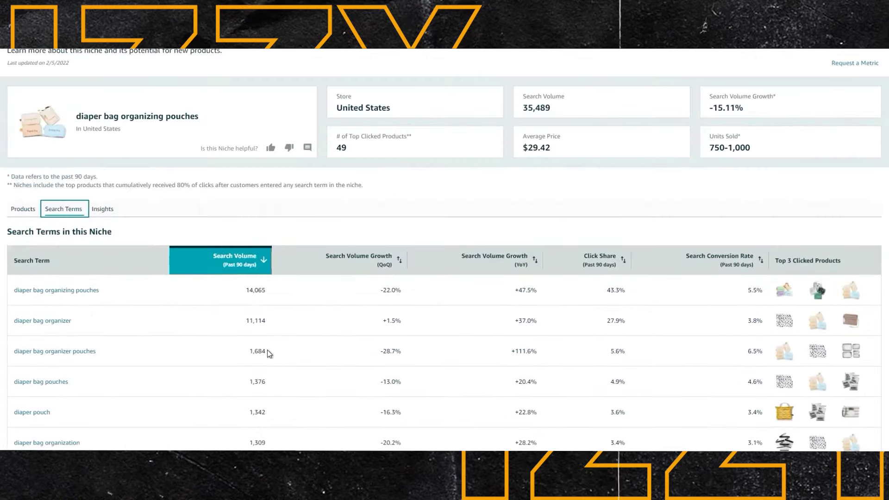
pyautogui.scroll(-7, 229, 331)
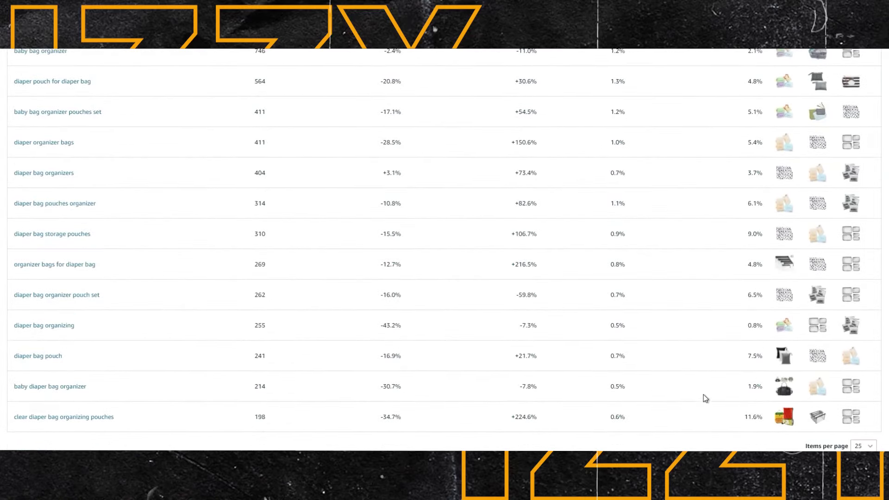
# Compare the terms' search conversion rates, checking "diaper bag organizer pouches", and return to the matching niches
pyautogui.scroll(3, 702, 395)
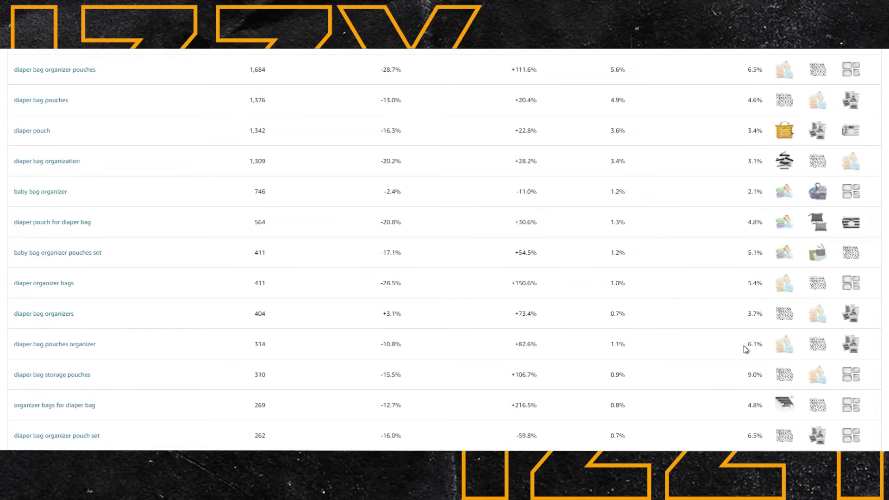
pyautogui.scroll(1, 743, 346)
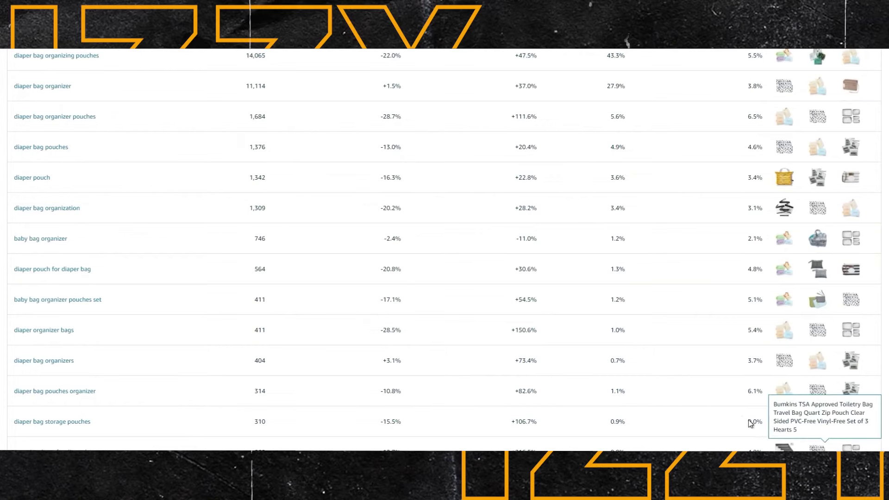
pyautogui.scroll(1, 749, 167)
pyautogui.doubleClick(748, 164)
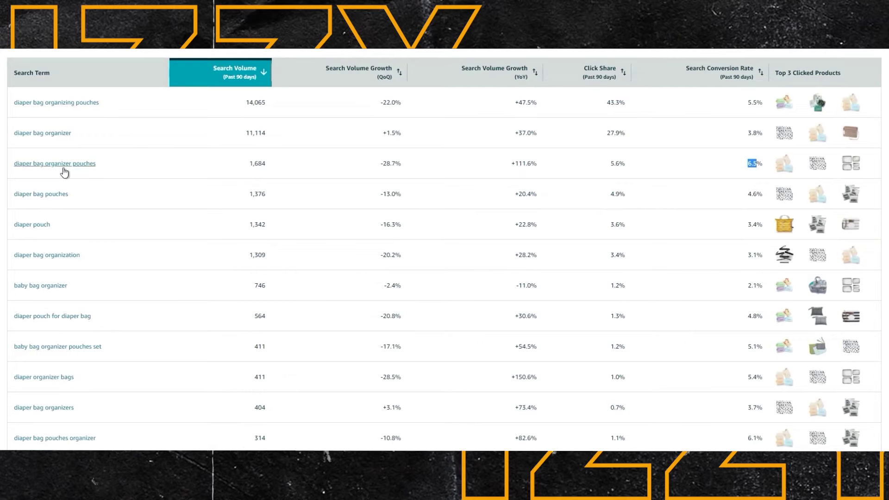
pyautogui.click(87, 103)
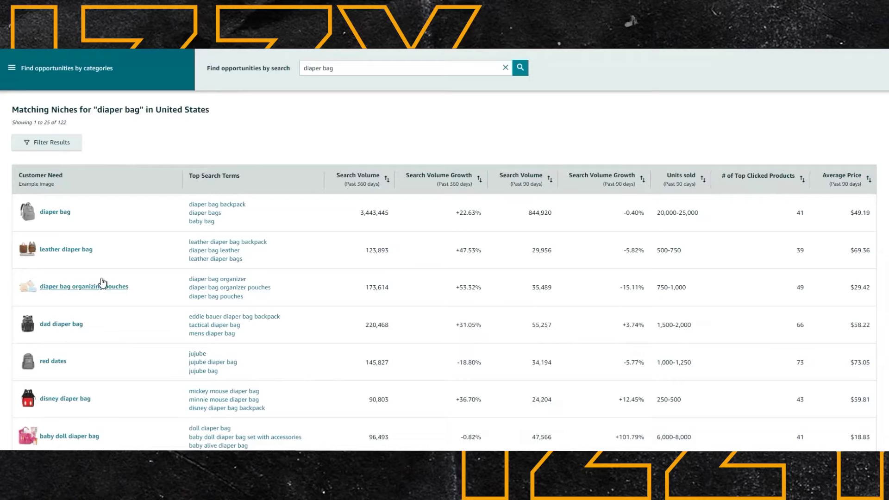
# Check the units sold in the "dad diaper bag" niche and look through the rest of the matching niches
pyautogui.scroll(-3, 103, 284)
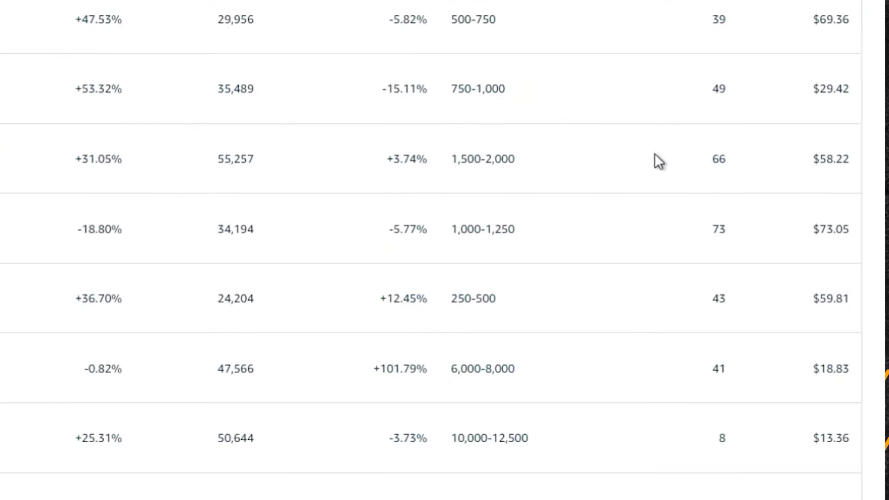
pyautogui.moveTo(455, 158); pyautogui.dragTo(541, 160)
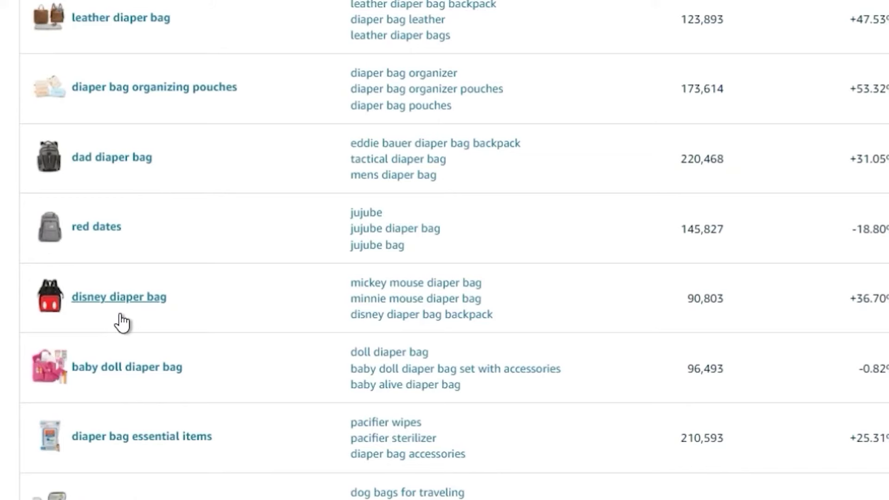
pyautogui.scroll(-2, 138, 394)
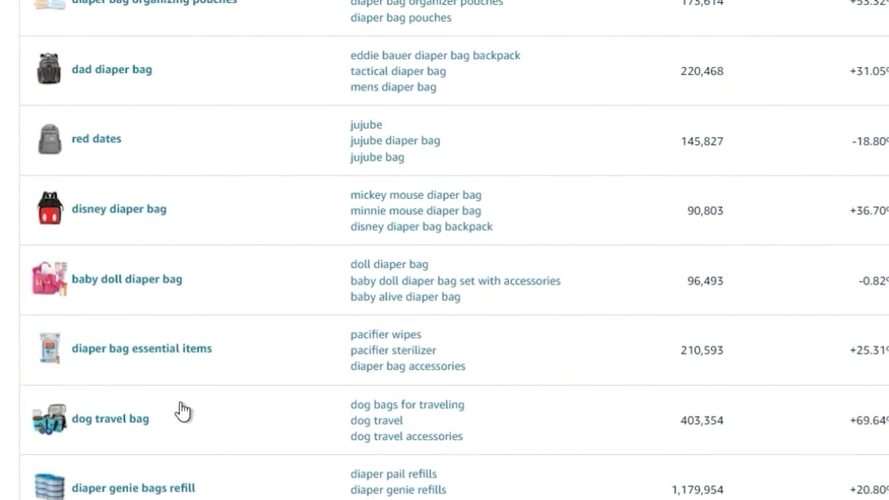
pyautogui.scroll(-10, 180, 402)
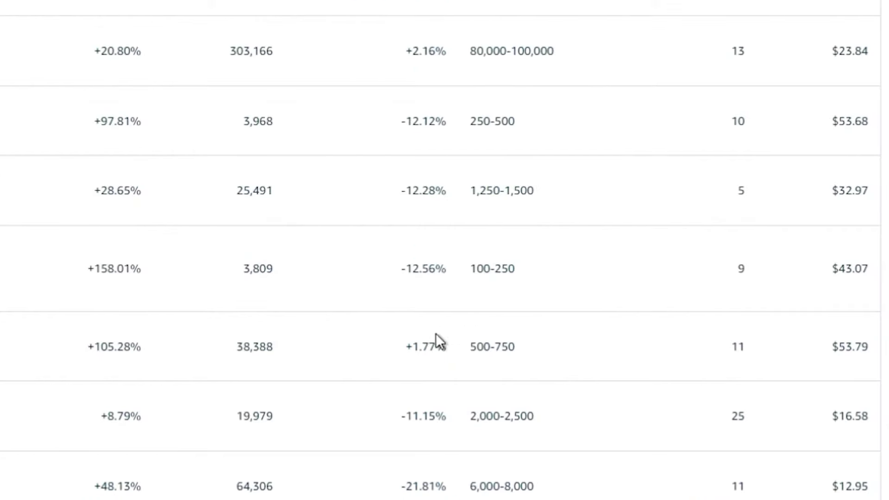
pyautogui.scroll(-6, 444, 250)
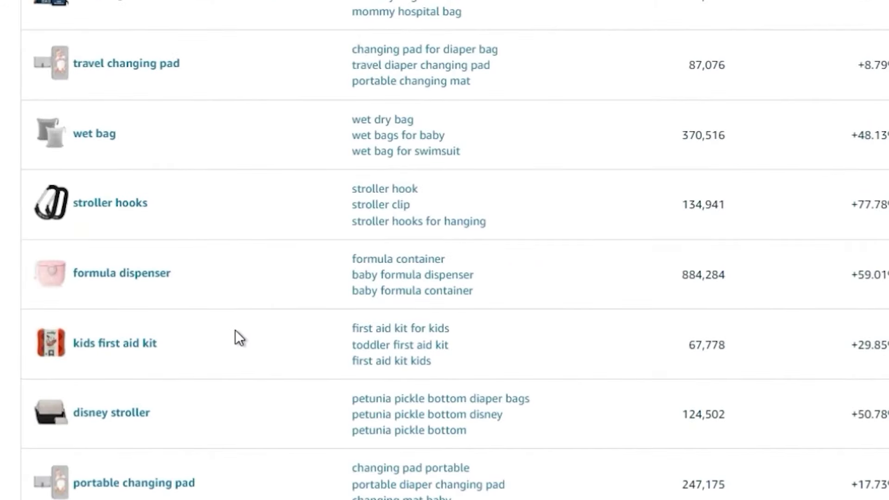
pyautogui.scroll(-3, 237, 329)
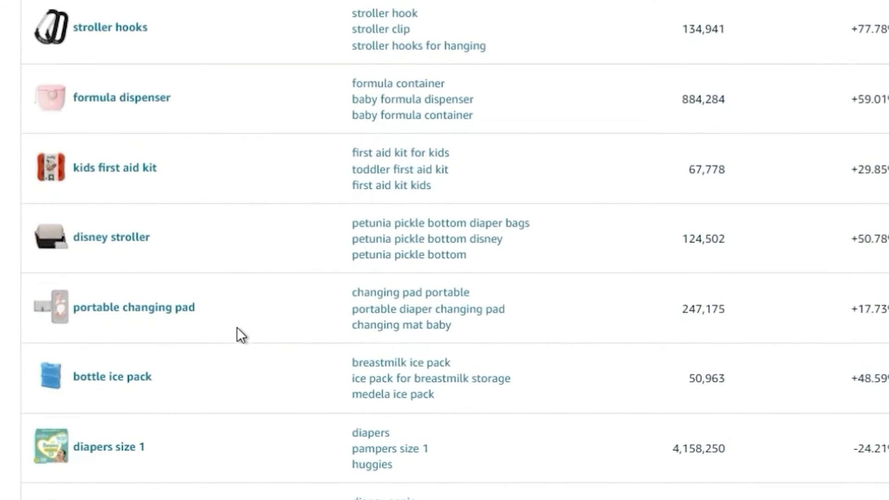
pyautogui.scroll(-3, 237, 329)
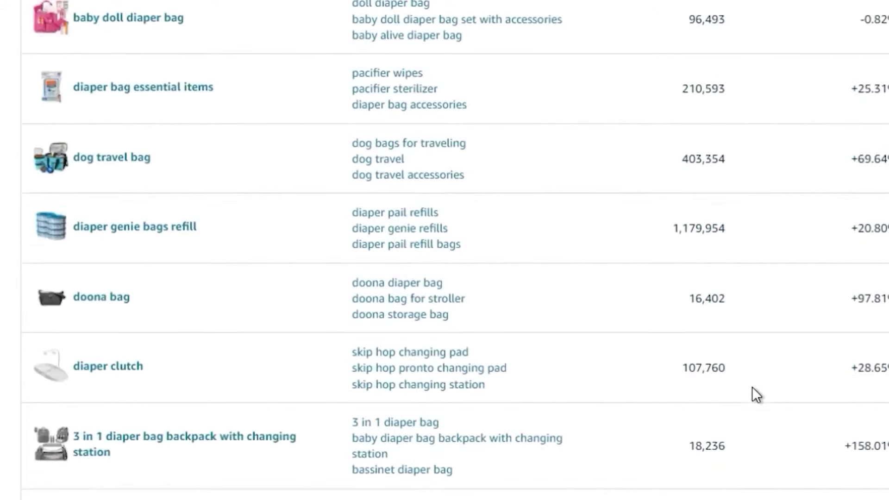
# Sort the matching niches by search volume over the past 360 days, highest first, and look over the leading niches
pyautogui.scroll(8, 754, 324)
pyautogui.scroll(3, 738, 84)
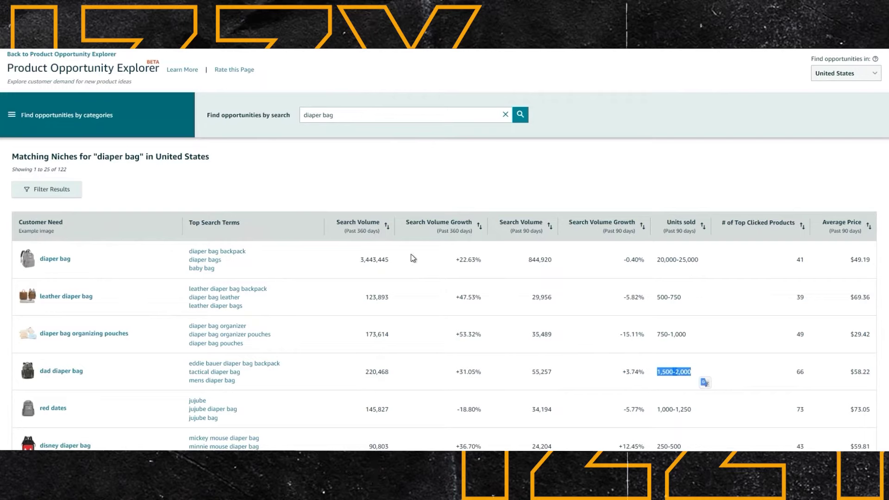
pyautogui.click(387, 230)
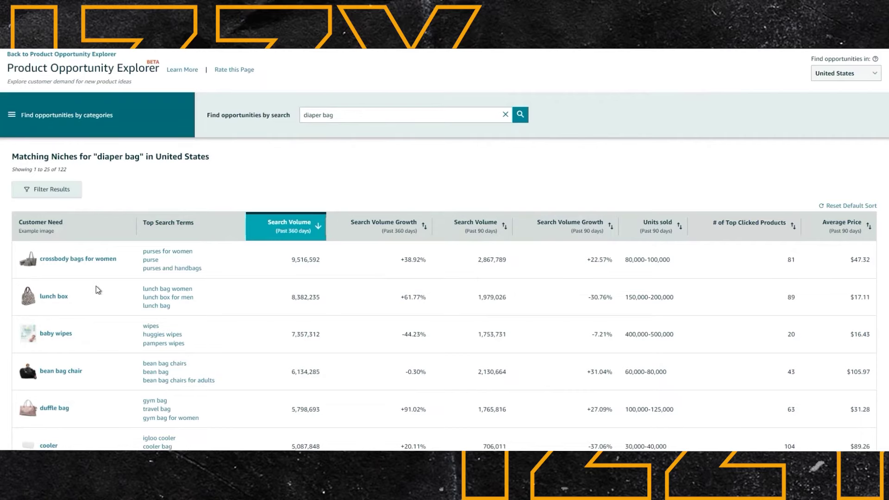
pyautogui.scroll(-1, 83, 278)
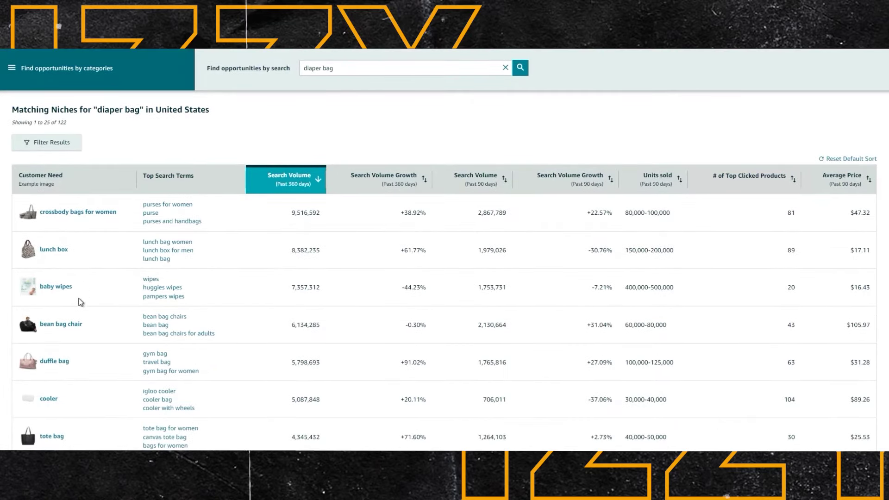
# Sort the "diaper bag" matching niches by units sold over the past 90 days, highest first, and look through the list
pyautogui.scroll(-2, 65, 392)
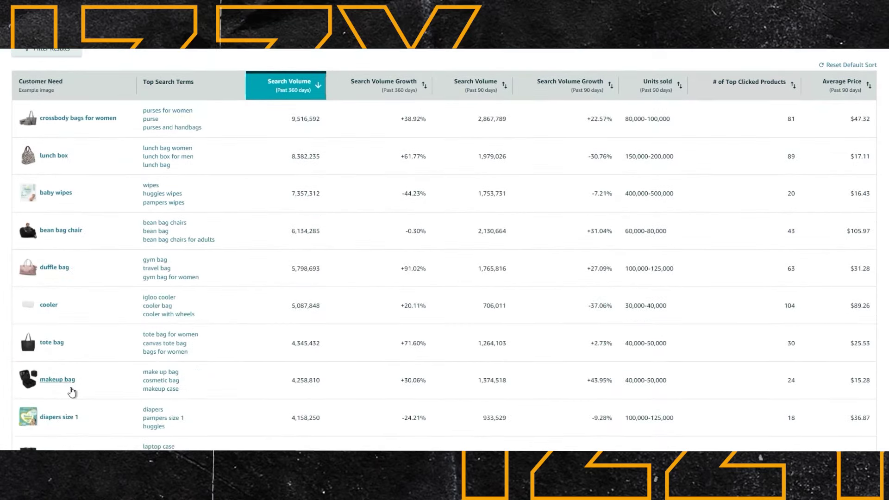
pyautogui.scroll(-3, 90, 388)
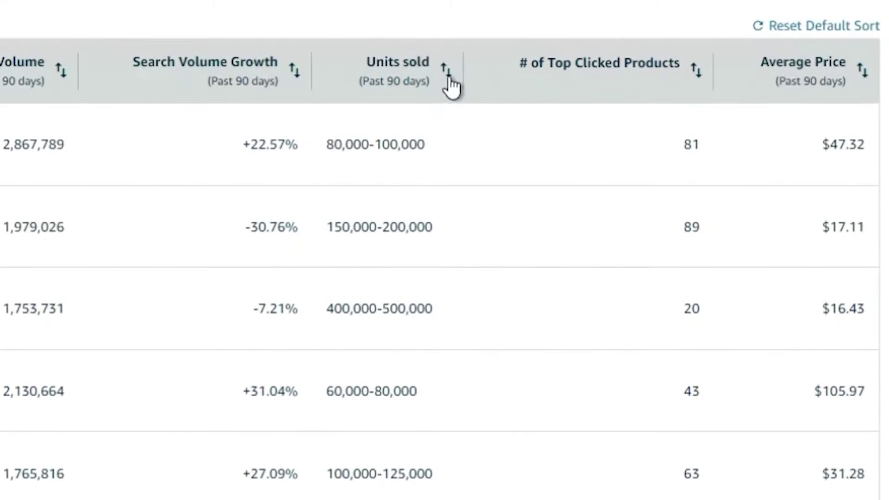
pyautogui.click(446, 72)
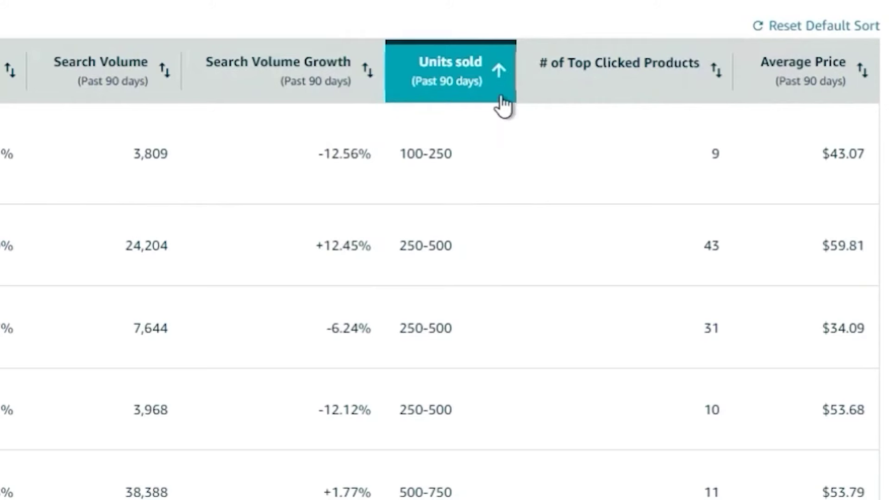
pyautogui.click(498, 71)
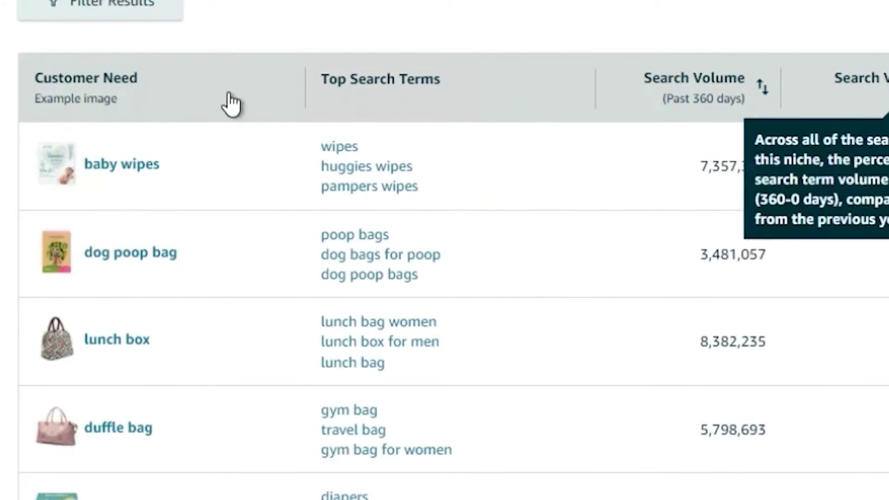
pyautogui.scroll(-3, 199, 225)
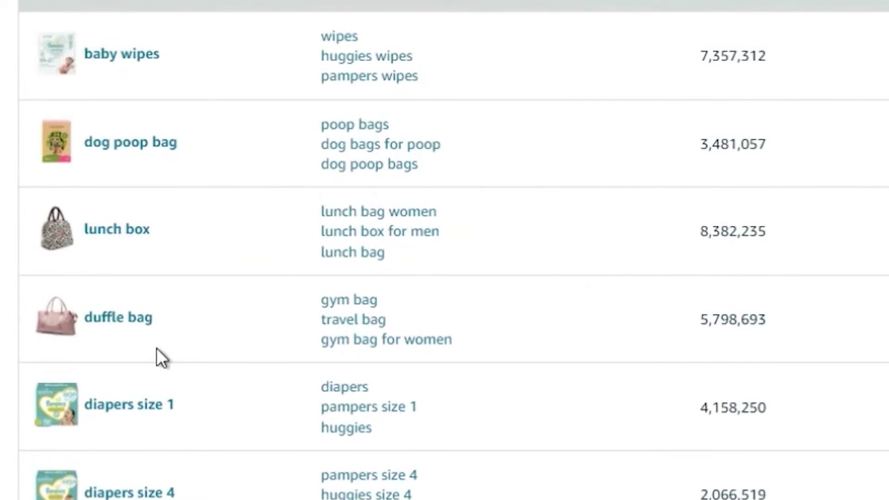
pyautogui.scroll(-9, 196, 371)
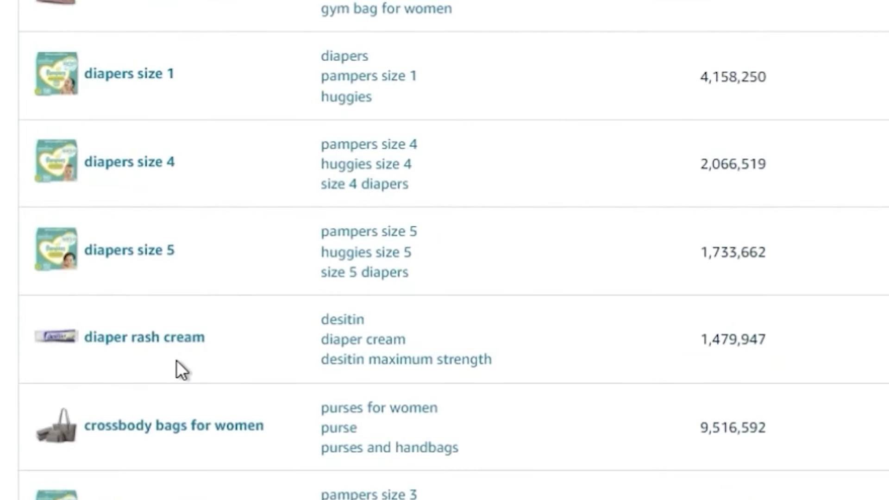
pyautogui.scroll(-6, 176, 366)
pyautogui.scroll(15, 181, 352)
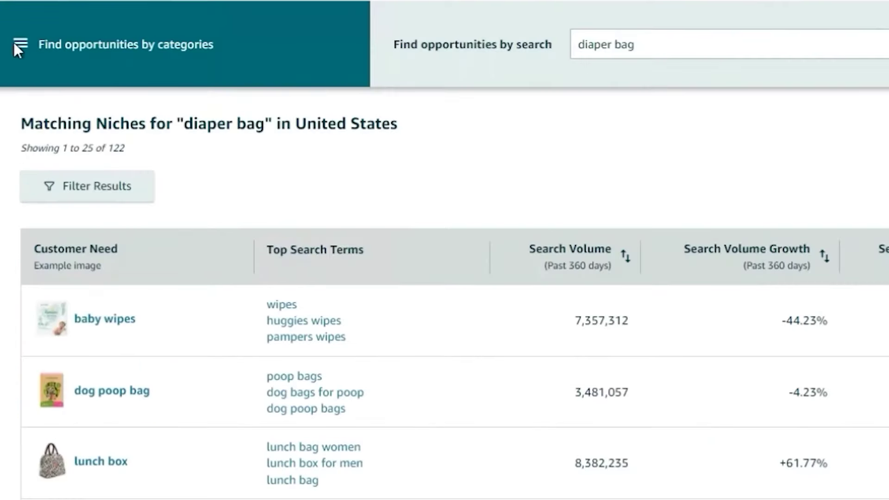
# Browse the categories to Health > Medical Supplies & Equipment > Home Tests and look through its matching niches
pyautogui.click(20, 44)
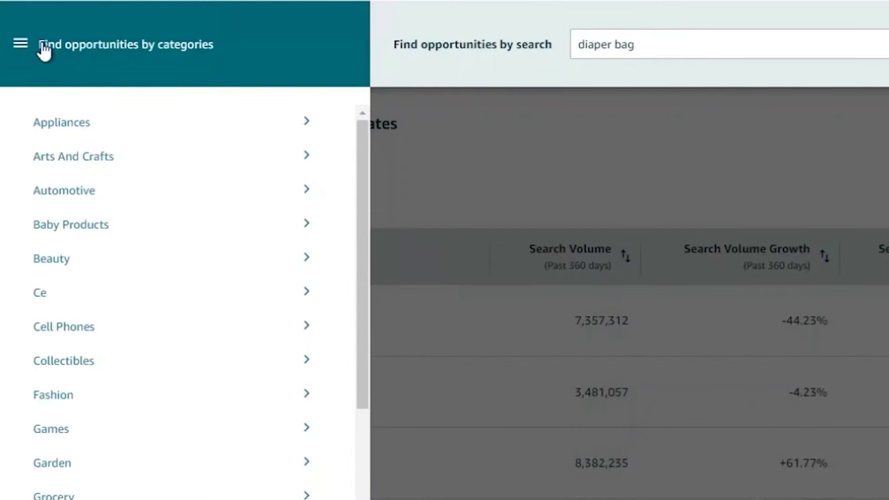
pyautogui.scroll(-5, 100, 345)
pyautogui.scroll(5, 99, 348)
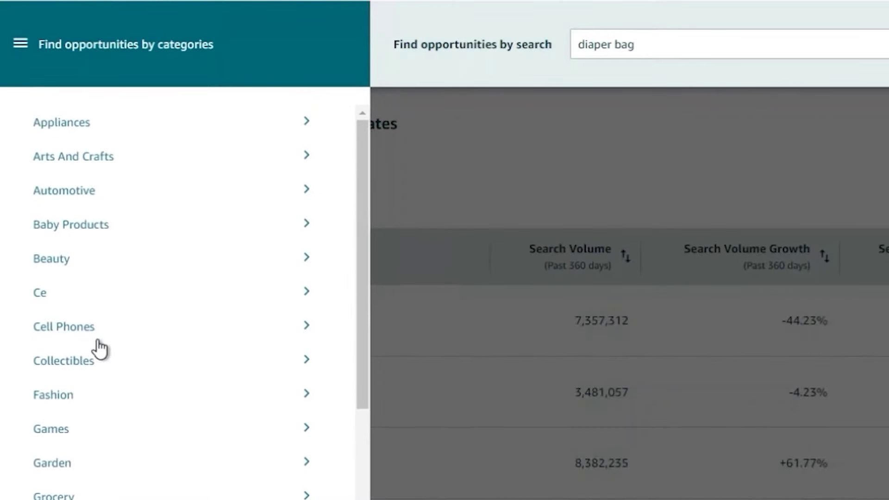
pyautogui.scroll(-3, 165, 357)
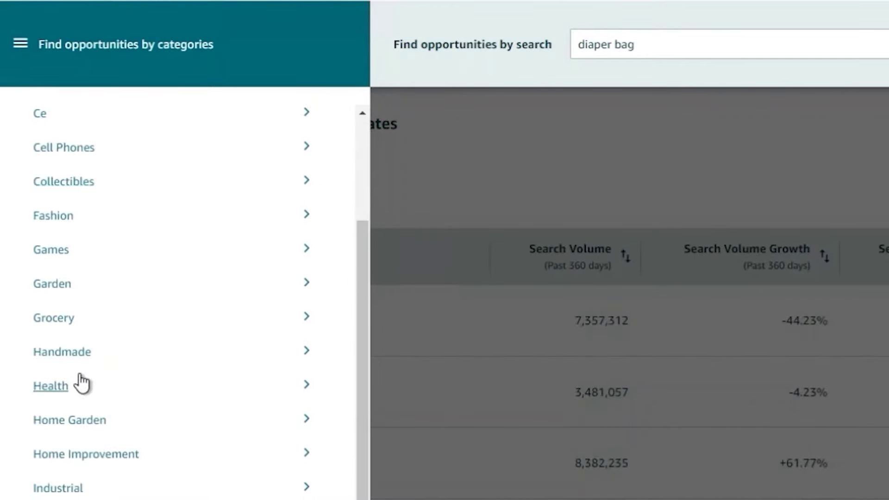
pyautogui.click(50, 389)
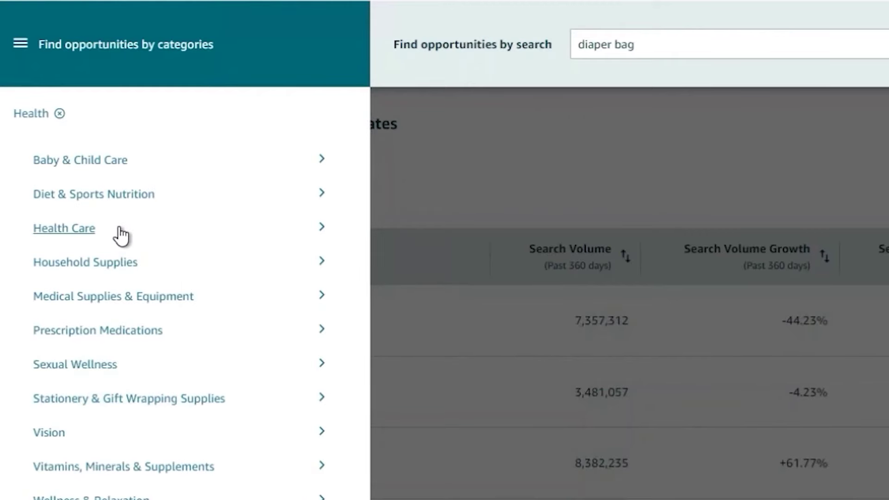
pyautogui.click(119, 298)
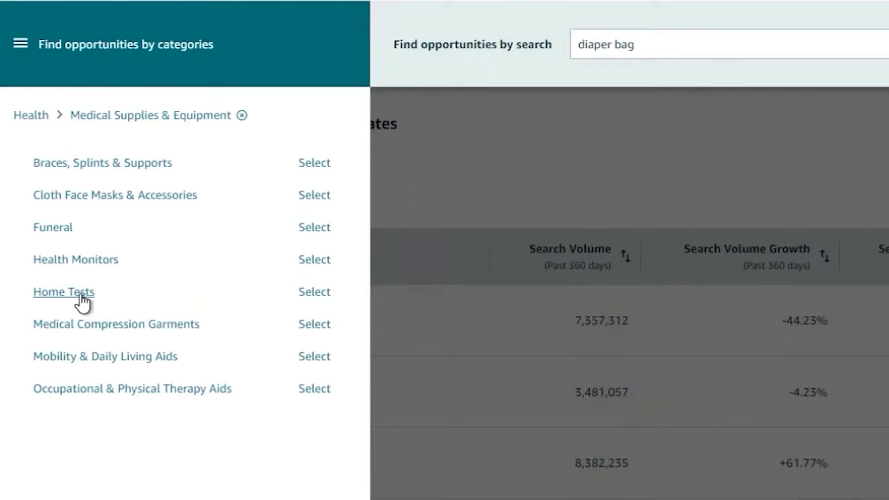
pyautogui.click(80, 293)
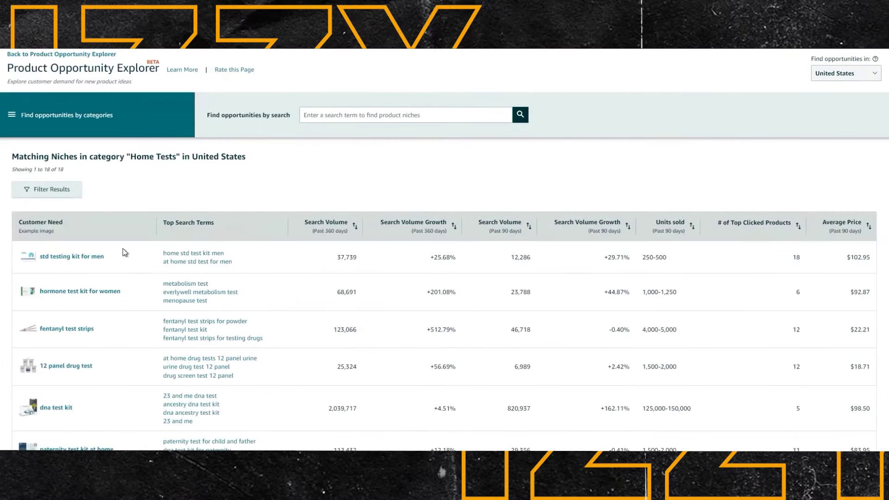
pyautogui.scroll(-1, 116, 269)
pyautogui.scroll(-6, 101, 283)
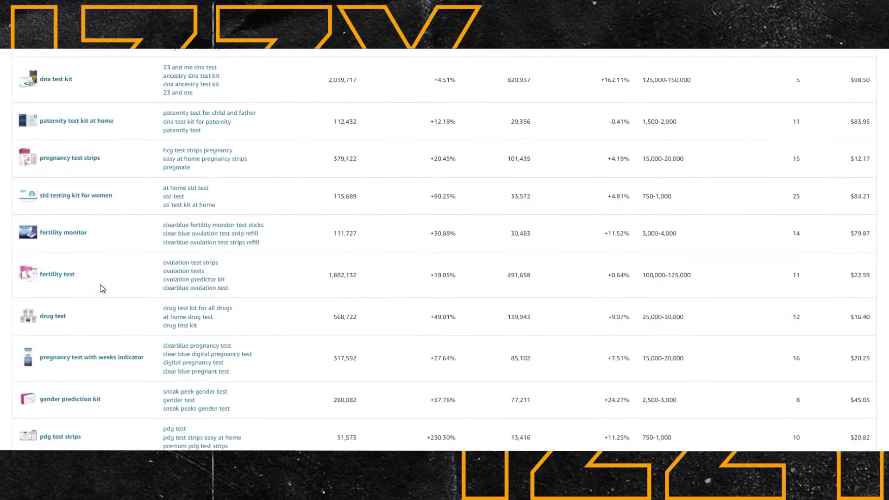
pyautogui.scroll(1, 100, 285)
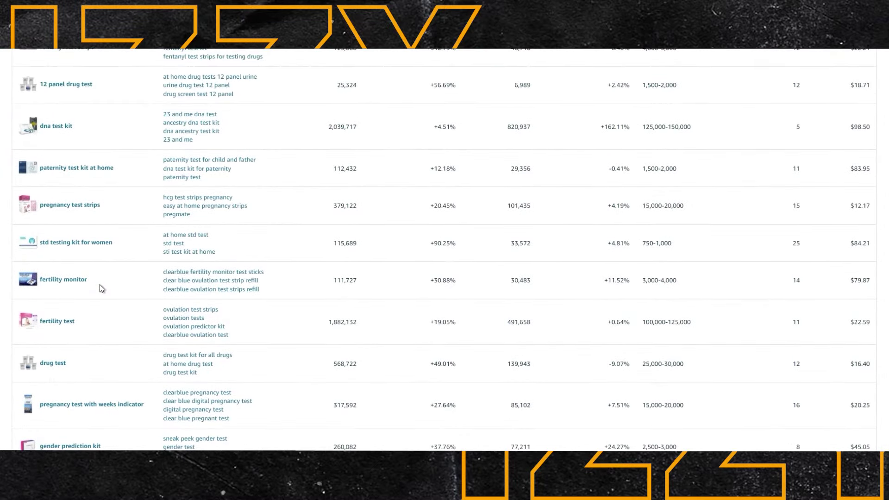
pyautogui.scroll(-5, 99, 284)
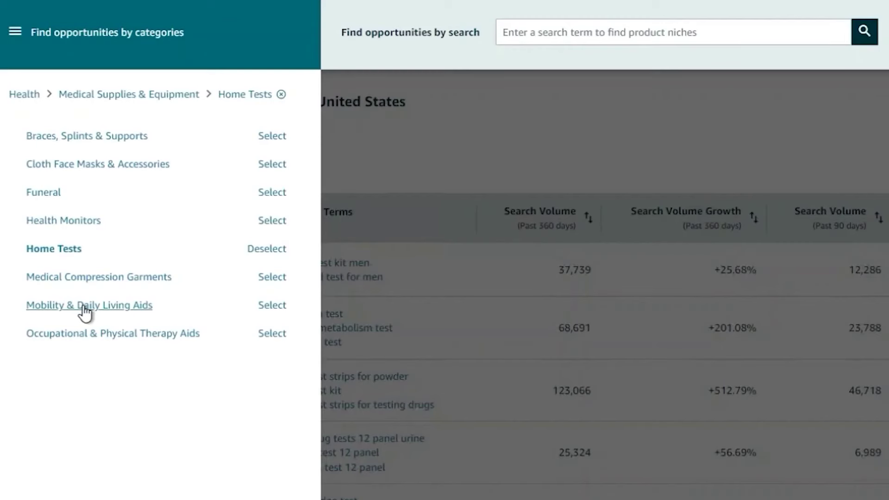
# Show the Mobility & Daily Living Aids category's niches and sort them by units sold over the past 90 days, highest first
pyautogui.click(87, 305)
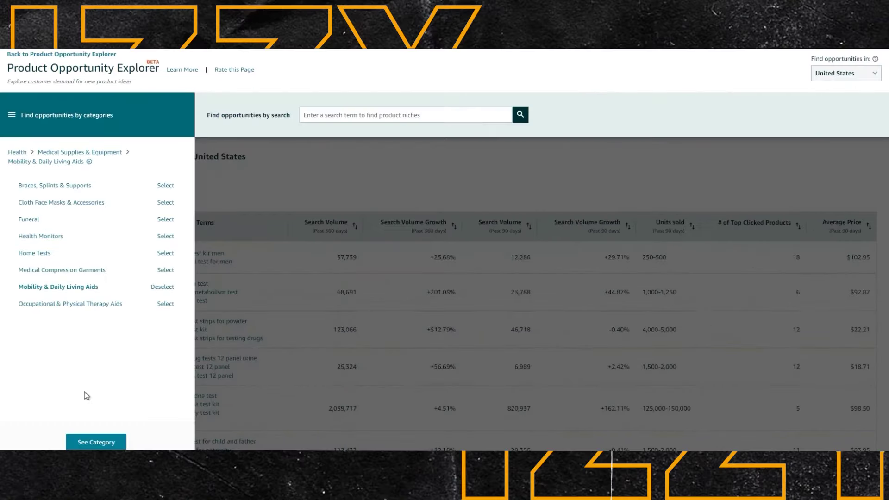
pyautogui.click(96, 442)
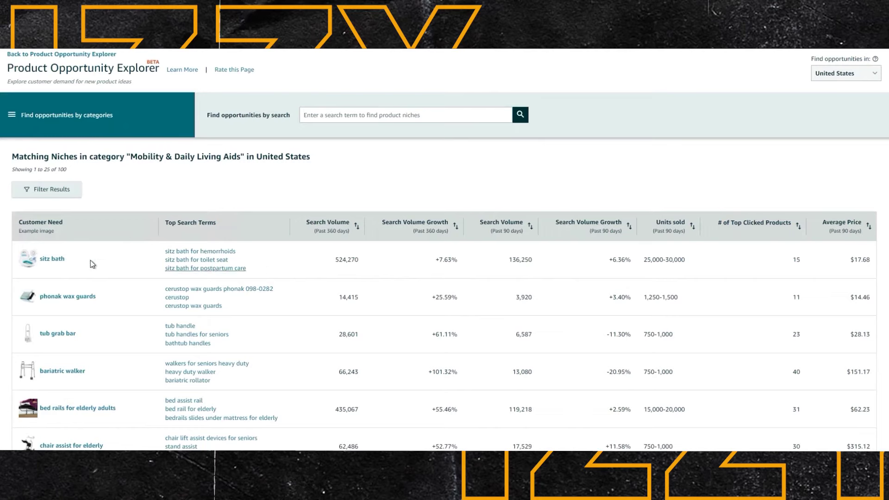
pyautogui.scroll(-2, 84, 247)
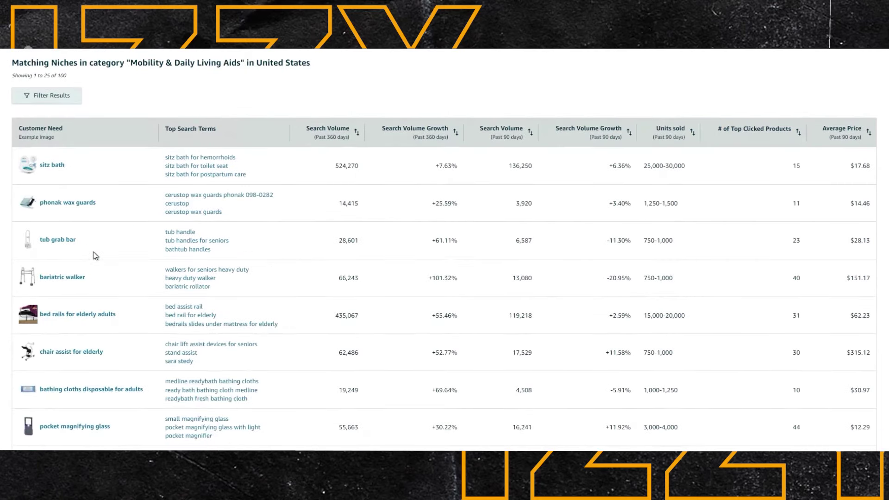
pyautogui.scroll(1, 93, 251)
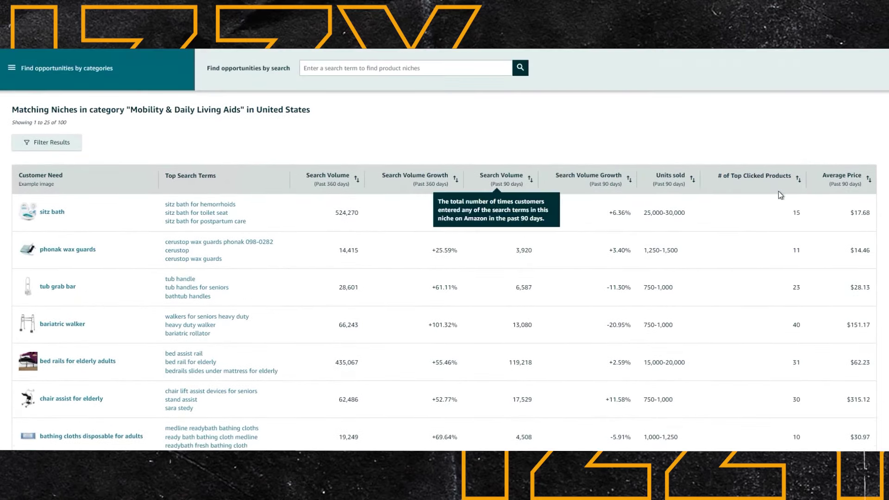
pyautogui.click(693, 180)
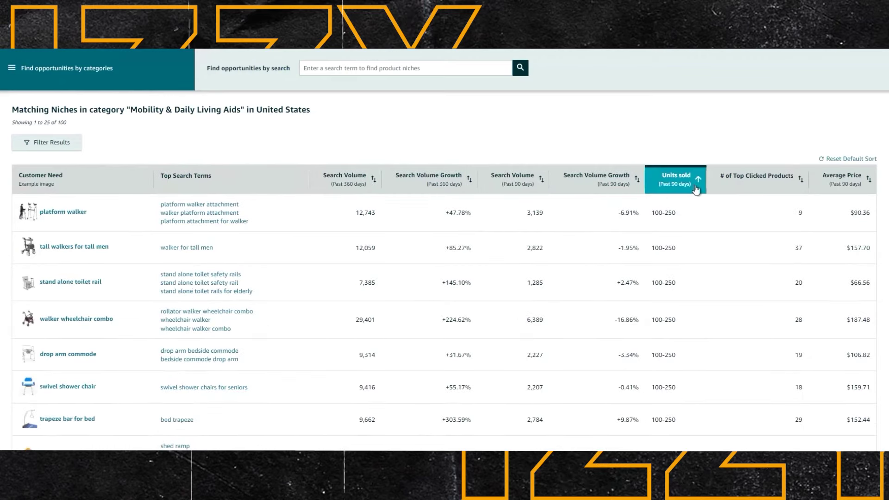
pyautogui.click(695, 186)
pyautogui.moveTo(410, 186)
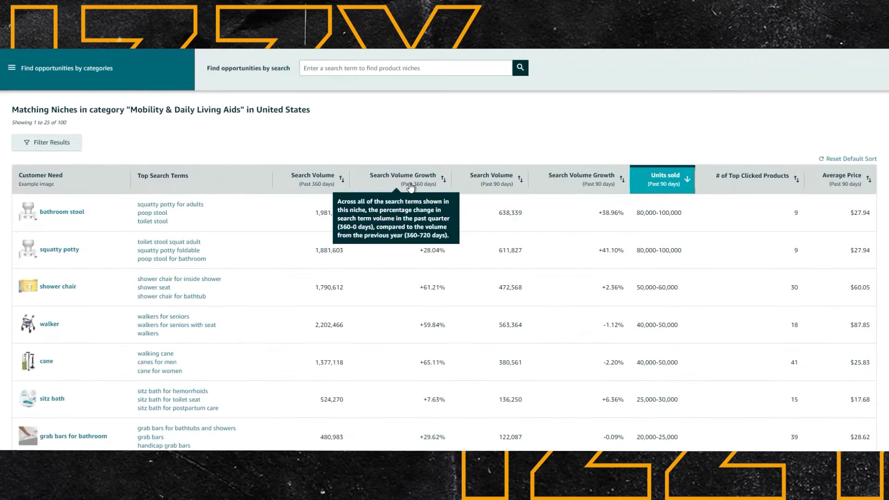
pyautogui.scroll(1, 176, 237)
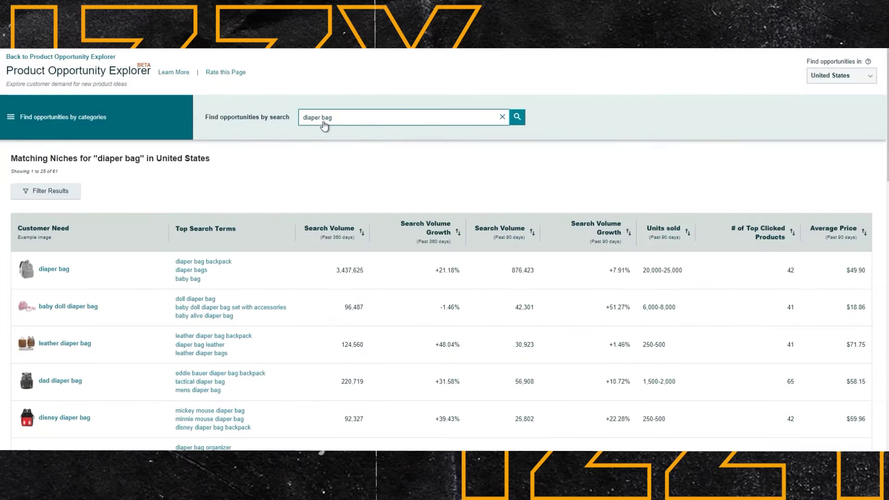
# Look over the "diaper bag" matching niches and copy the whole results table from its header to the last row
pyautogui.moveTo(104, 232)
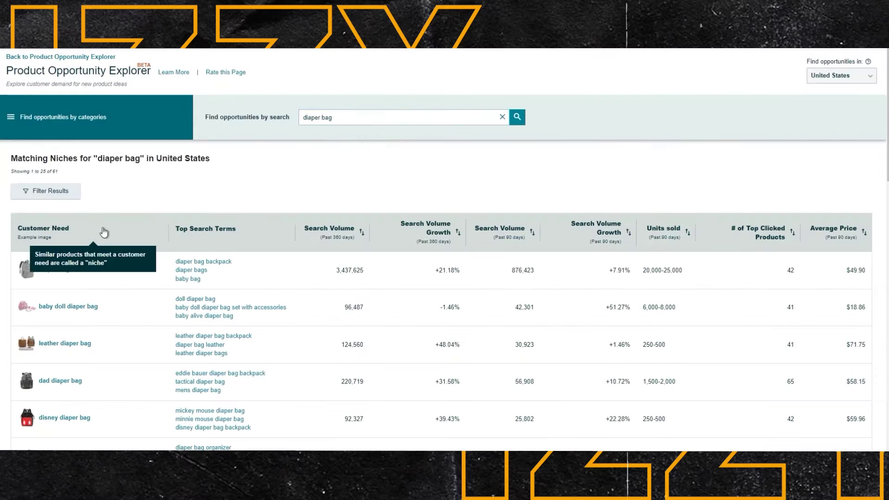
pyautogui.scroll(-2, 145, 292)
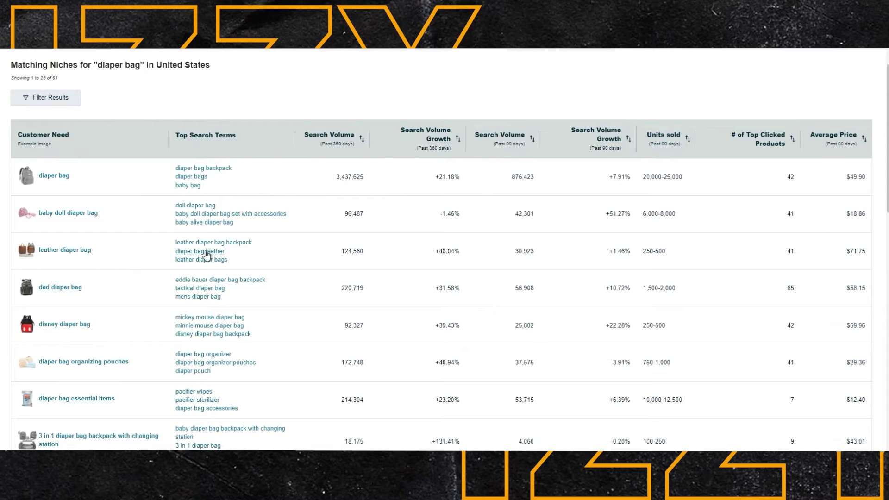
pyautogui.scroll(-1, 199, 253)
pyautogui.scroll(3, 198, 252)
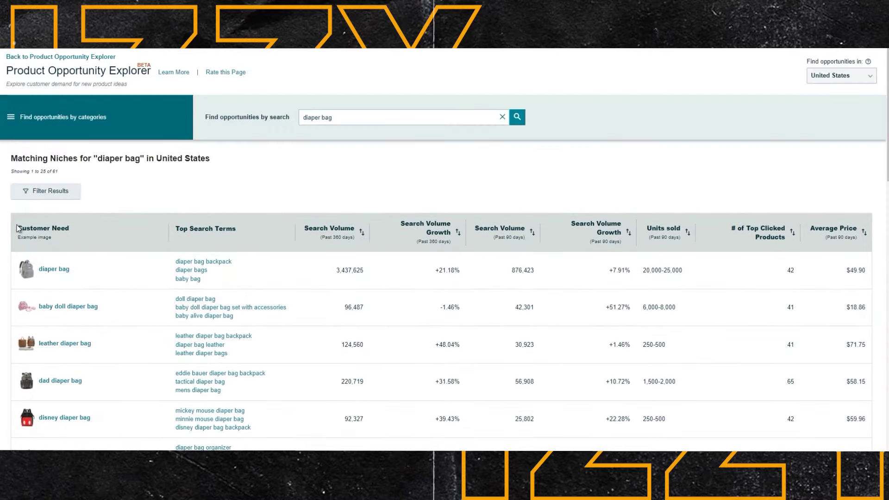
pyautogui.moveTo(17, 228); pyautogui.dragTo(868, 378)
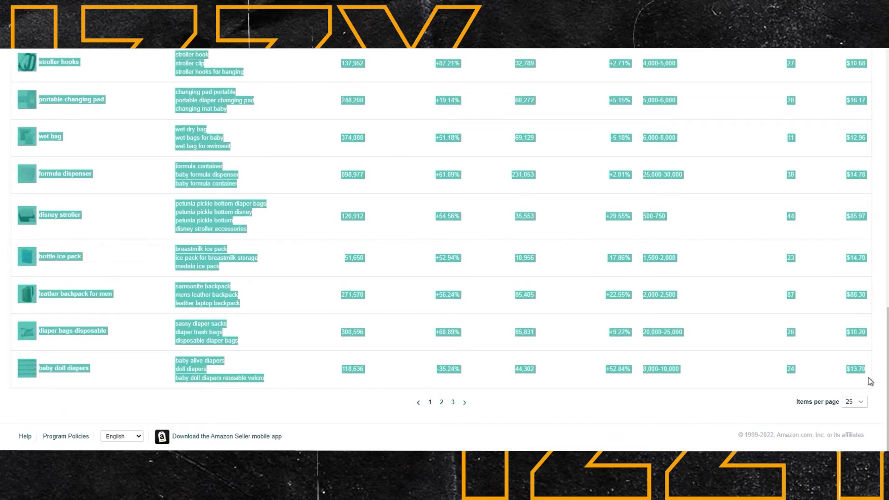
pyautogui.click(852, 401)
pyautogui.click(852, 401)
pyautogui.scroll(15, 134, 165)
pyautogui.moveTo(11, 234); pyautogui.dragTo(863, 391)
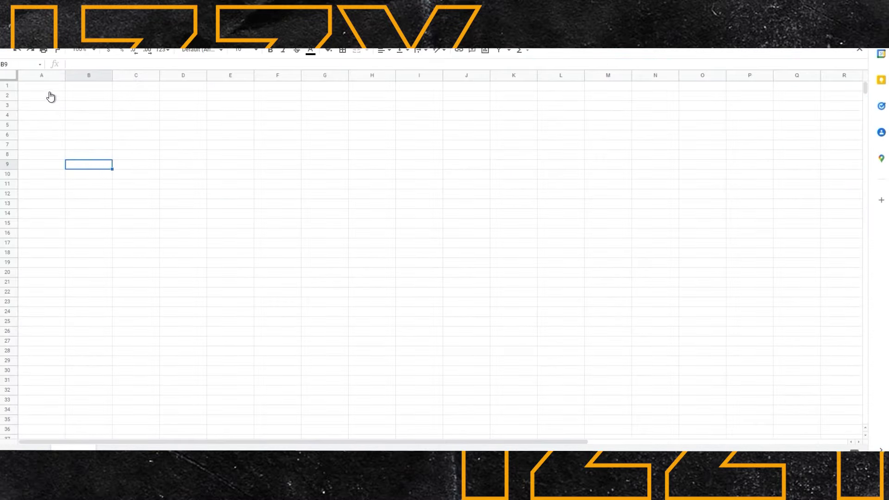
# Switch to Google Sheets, paste the copied niche table into the blank sheet starting at cell A1, and check it to the last row
pyautogui.click(49, 95)
pyautogui.hotkey('ctrl', 'v')
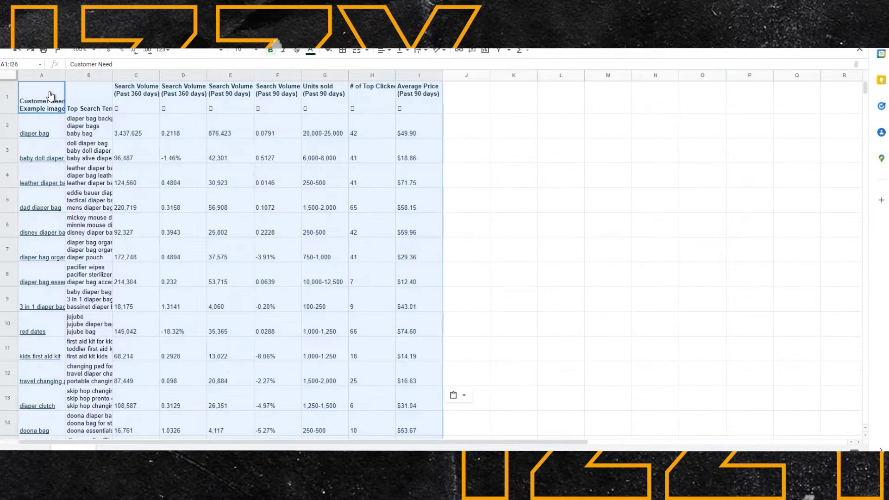
pyautogui.scroll(-8, 137, 174)
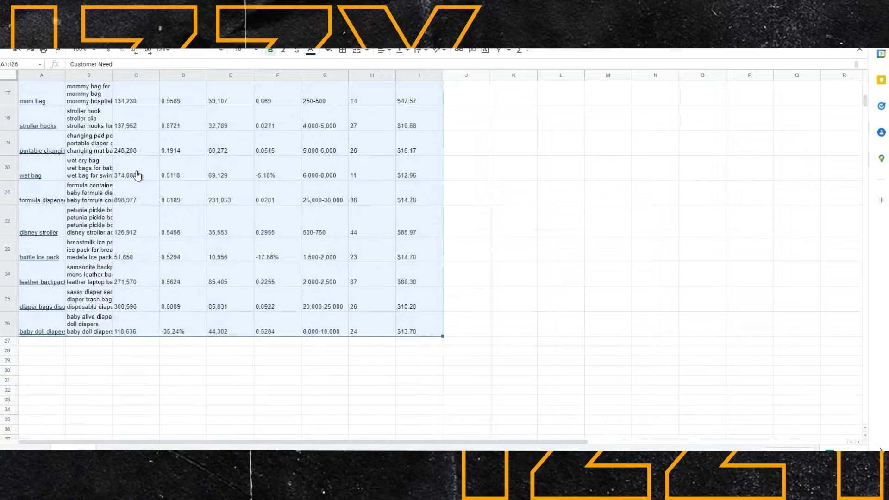
pyautogui.scroll(8, 137, 175)
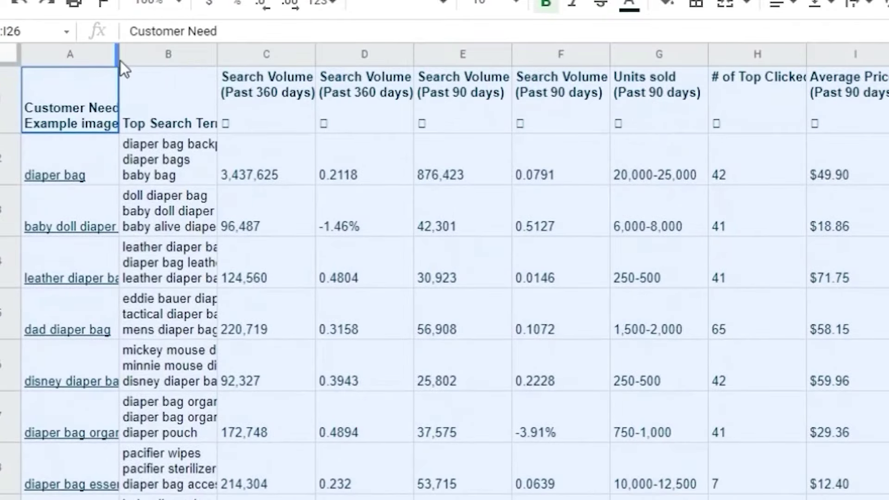
# Widen the Customer Need and Top Search Terms columns so that their entries can be read
pyautogui.moveTo(120, 60); pyautogui.dragTo(177, 59)
pyautogui.click(139, 227)
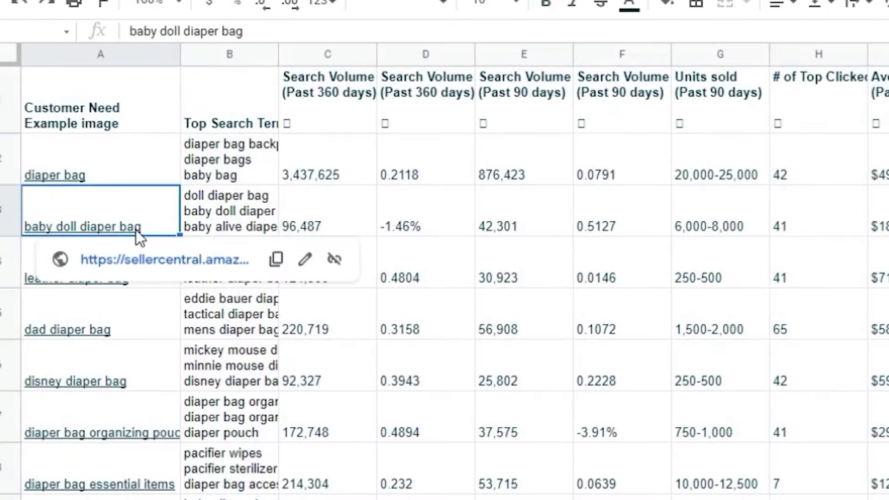
pyautogui.click(245, 151)
pyautogui.moveTo(278, 54); pyautogui.dragTo(379, 65)
pyautogui.scroll(-1, 798, 188)
pyautogui.scroll(1, 795, 189)
# Select the whole niche sheet, create a filter on its header row, and check the filtered table down to the end
pyautogui.click(15, 55)
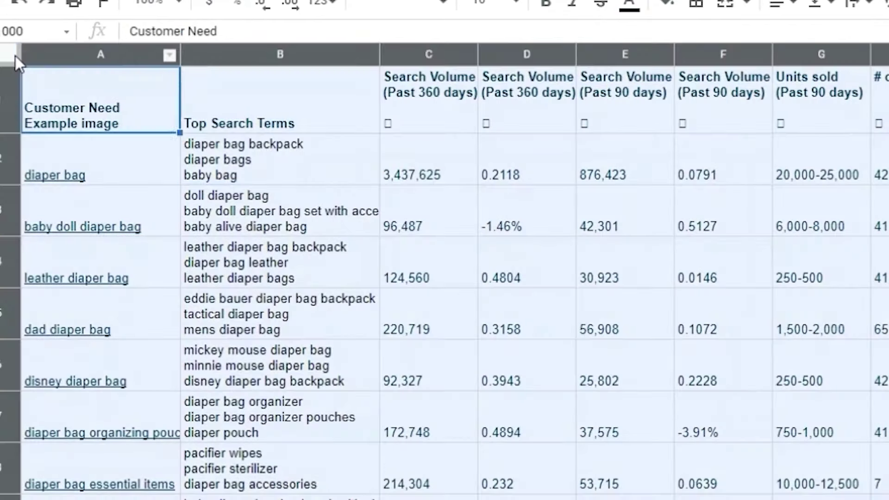
pyautogui.click(275, 2)
pyautogui.moveTo(309, 21)
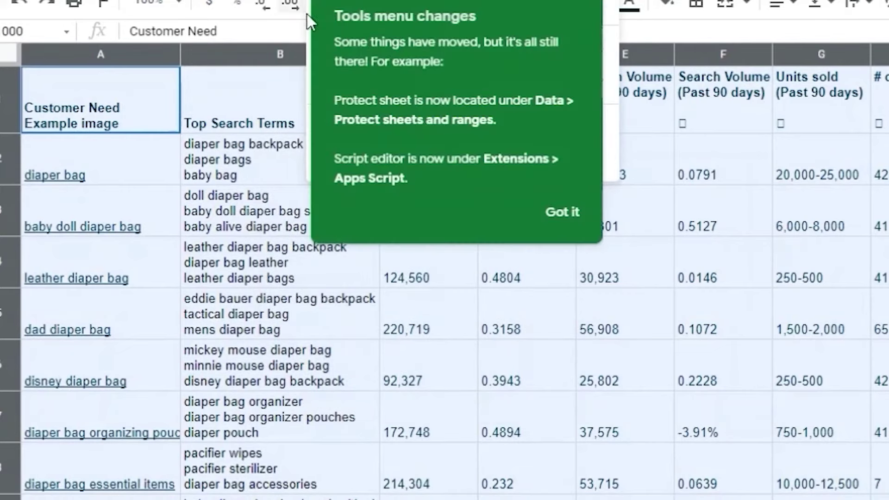
pyautogui.click(562, 211)
pyautogui.click(278, 2)
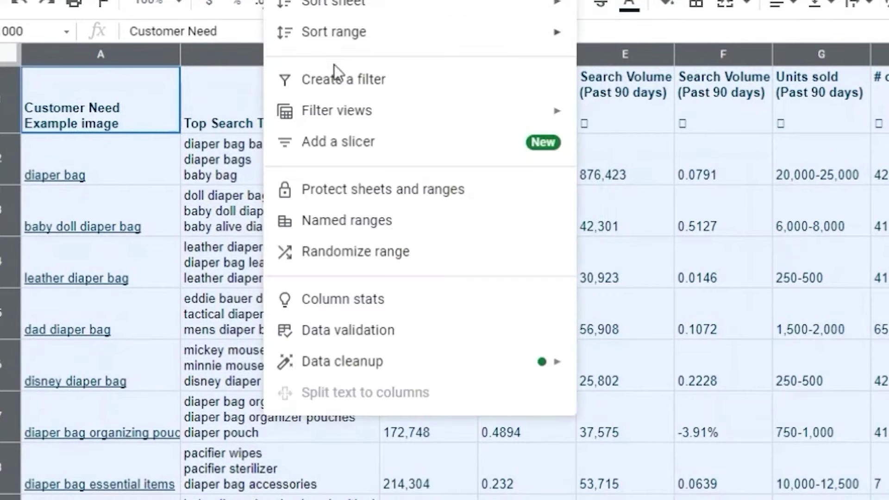
pyautogui.click(342, 81)
pyautogui.click(698, 257)
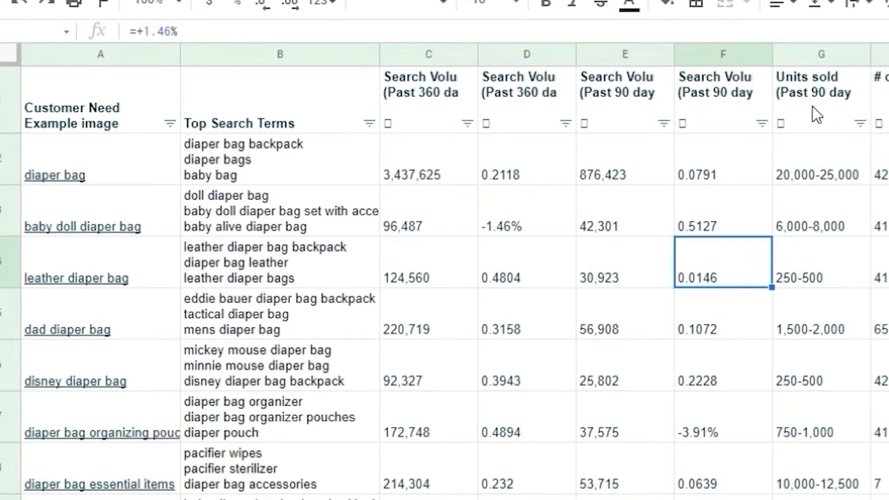
pyautogui.scroll(-15, 373, 245)
pyautogui.scroll(15, 292, 270)
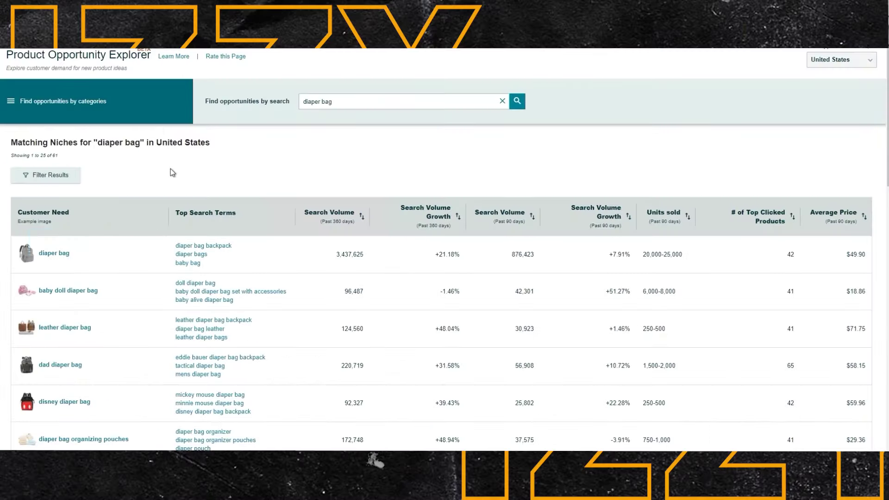
# Switch to Product Opportunity Explorer, open the "diaper bag" niche, and copy its Top Clicked Products table from the header to the last row
pyautogui.scroll(-1, 170, 169)
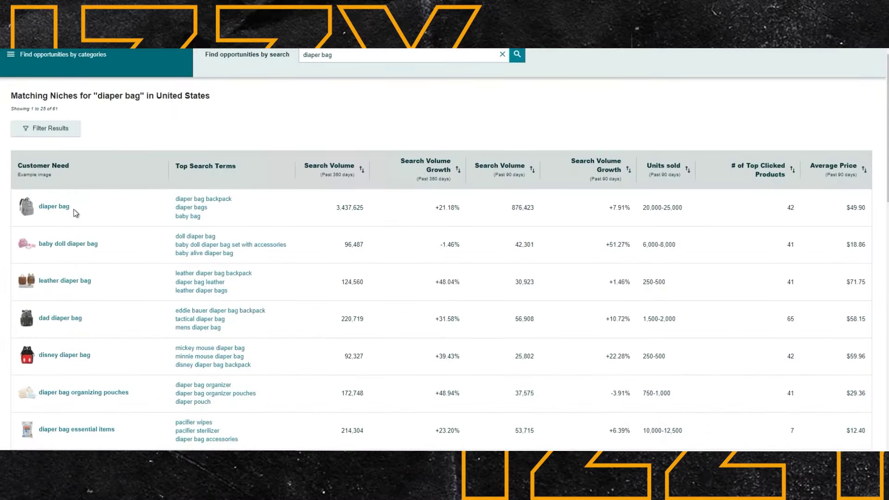
pyautogui.click(57, 209)
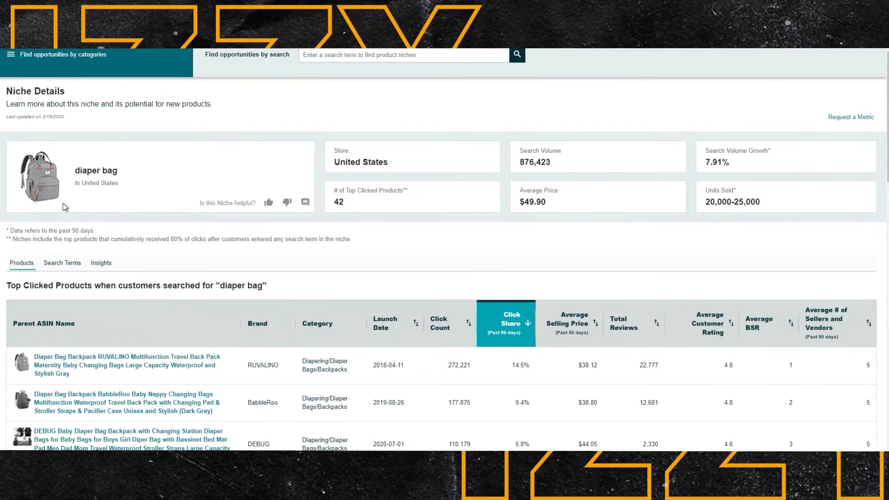
pyautogui.scroll(-1, 10, 257)
pyautogui.moveTo(10, 257); pyautogui.dragTo(866, 370)
pyautogui.scroll(-15, 784, 373)
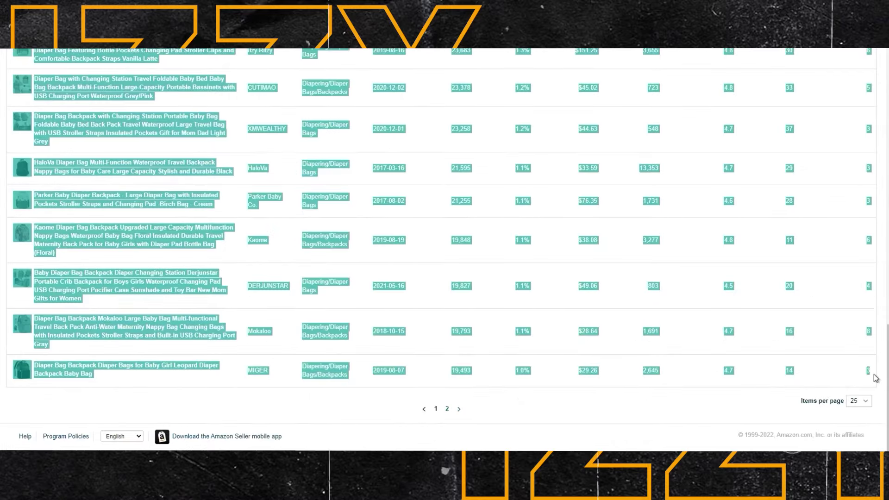
pyautogui.scroll(1, 555, 281)
pyautogui.scroll(18, 555, 281)
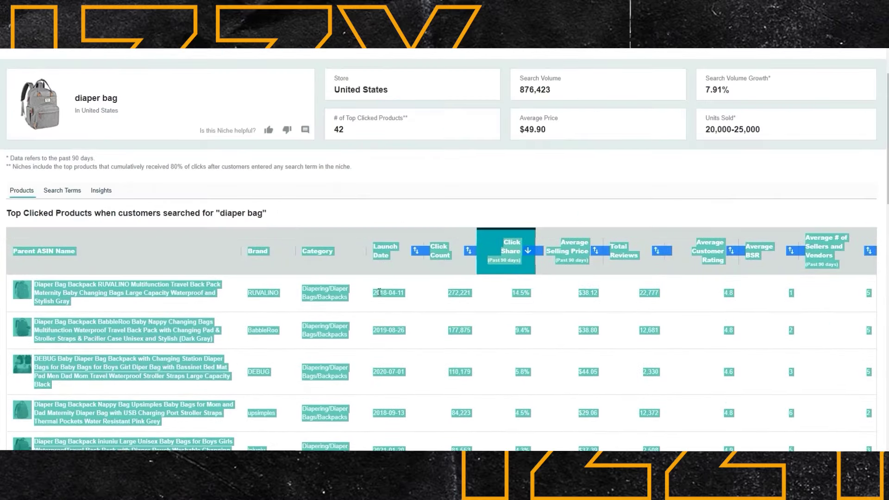
pyautogui.rightClick(379, 294)
pyautogui.click(384, 300)
# Switch to Google Sheets, paste the product table into a blank sheet at cell A1, and widen the Parent ASIN Name column
pyautogui.hotkey('ctrl', 'Tab')
pyautogui.click(201, 180)
pyautogui.click(52, 89)
pyautogui.hotkey('ctrl', 'v')
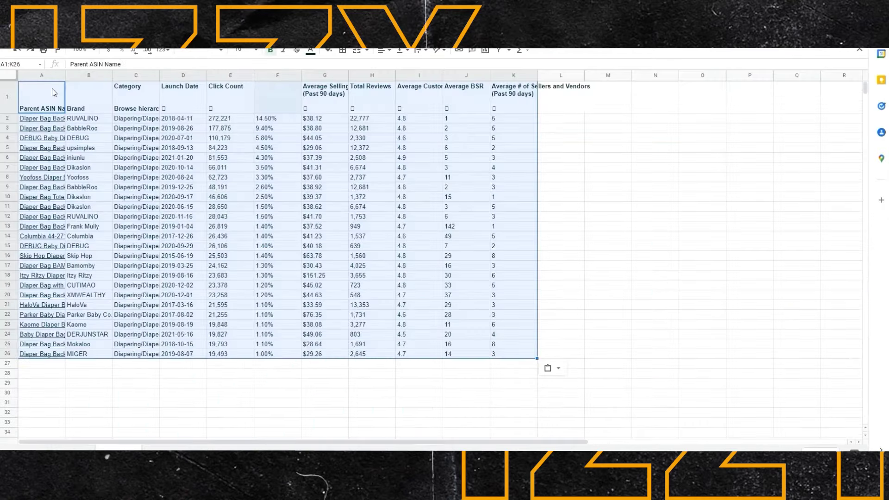
pyautogui.click(136, 177)
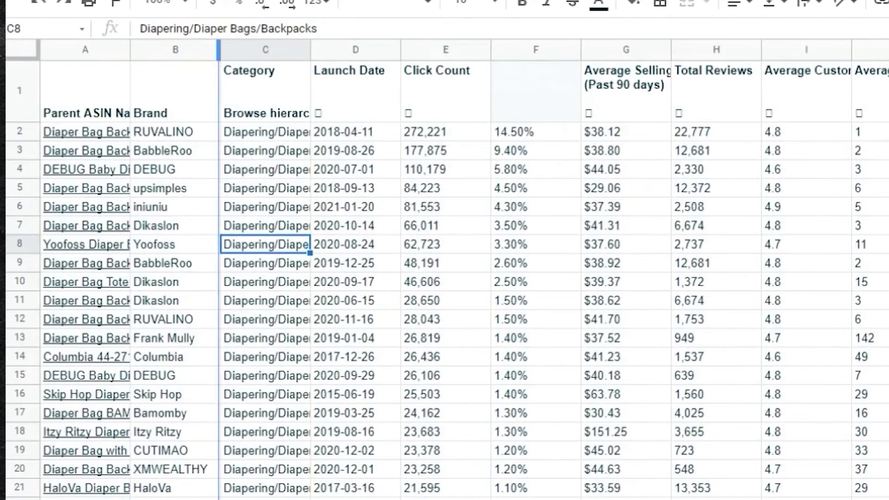
pyautogui.moveTo(219, 49); pyautogui.dragTo(295, 50)
# Follow the Amazon link attached to the first product title in cell A2 of the pasted product table
pyautogui.click(193, 136)
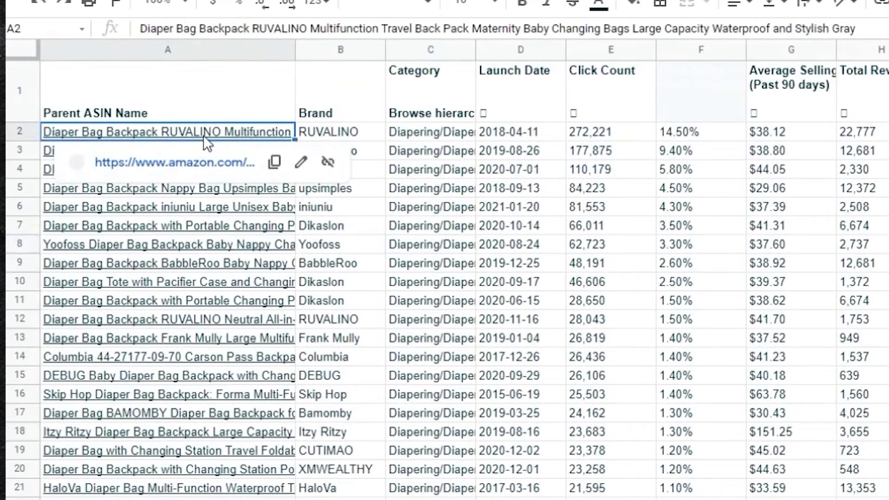
pyautogui.click(192, 205)
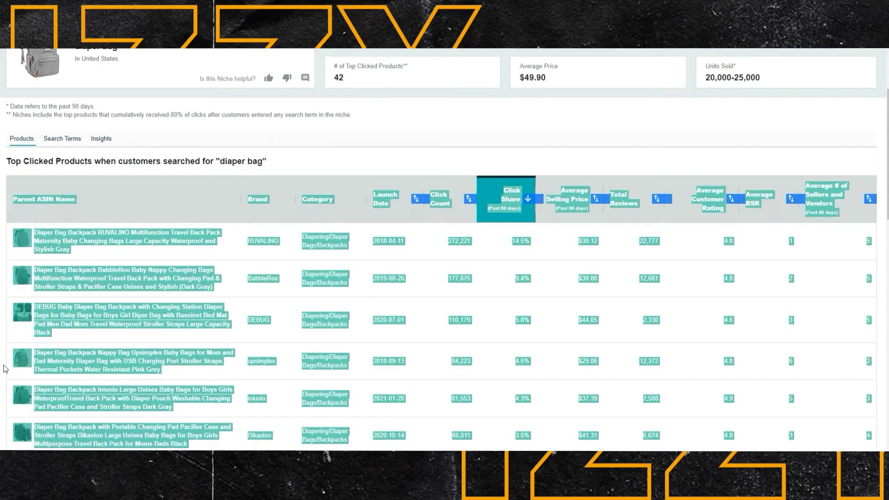
pyautogui.click(231, 254)
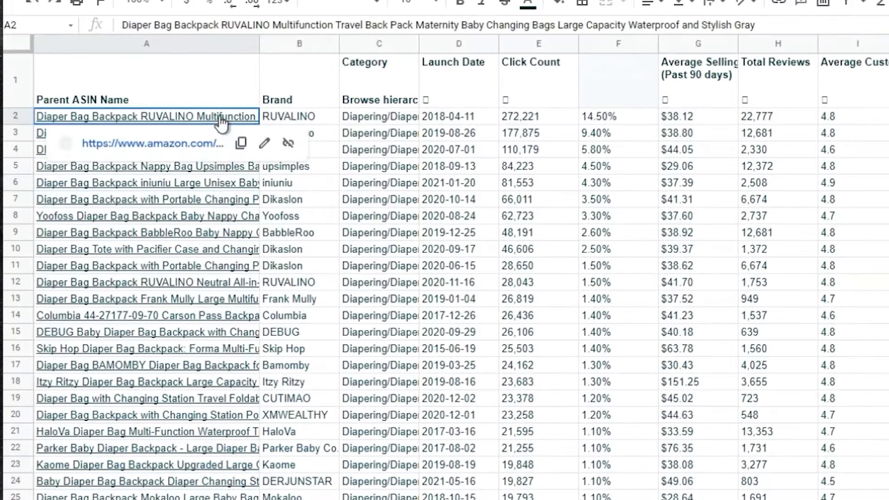
pyautogui.click(220, 118)
pyautogui.click(153, 143)
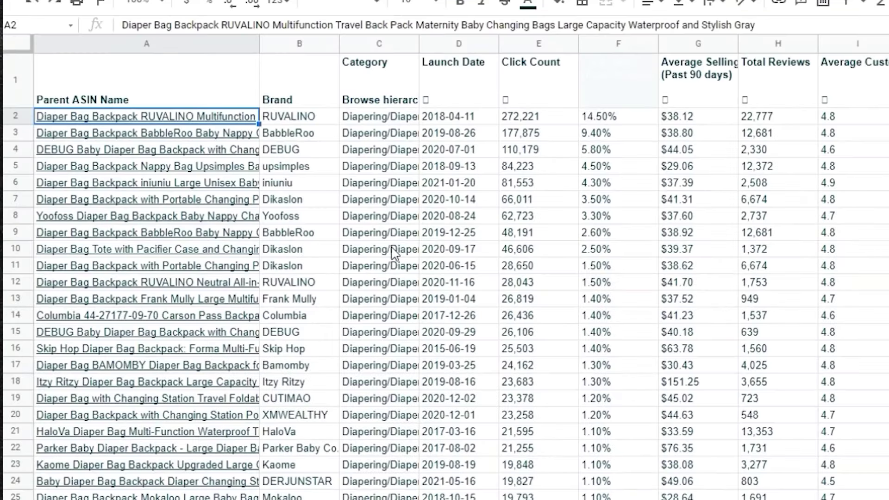
pyautogui.click(150, 123)
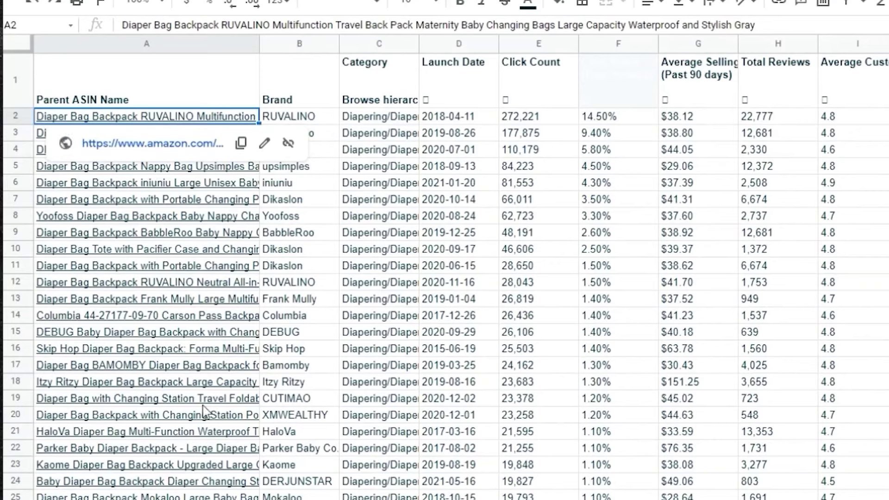
pyautogui.moveTo(243, 349)
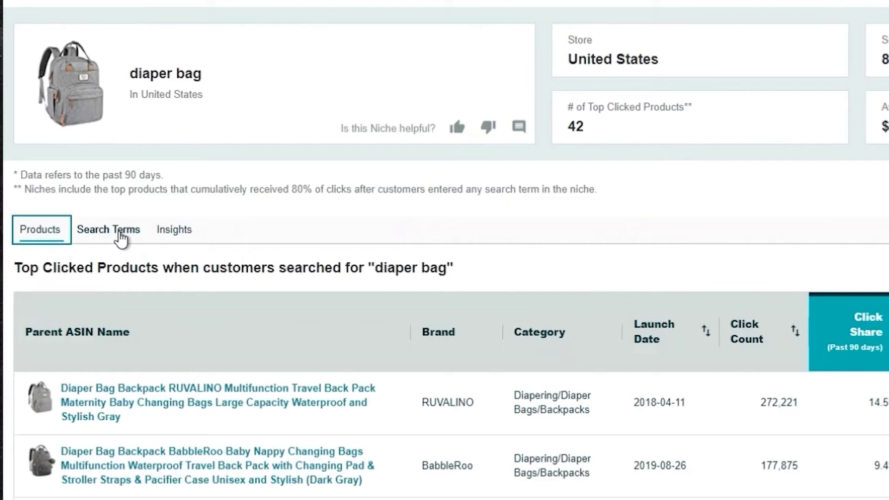
# Show the "diaper bag" niche's search terms in Product Opportunity Explorer, copy the whole table, and look at its Top 3 Clicked Products column
pyautogui.click(122, 231)
pyautogui.scroll(-2, 214, 257)
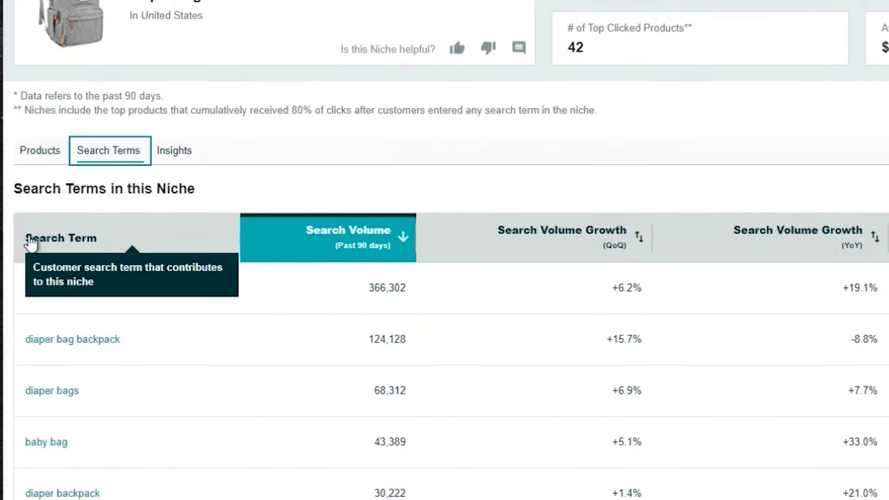
pyautogui.hotkey('ctrl', 'a')
pyautogui.scroll(-10, 445, 250)
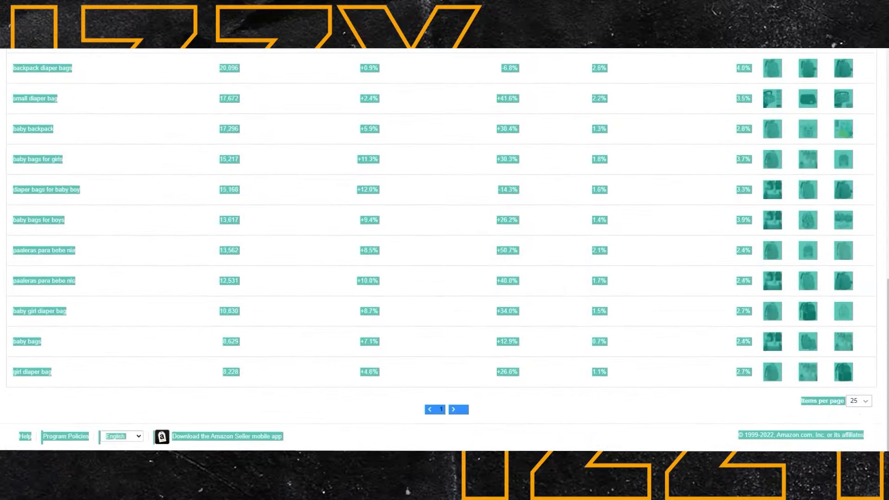
pyautogui.scroll(7, 365, 240)
pyautogui.scroll(4, 359, 235)
pyautogui.rightClick(350, 278)
pyautogui.click(585, 227)
pyautogui.scroll(-2, 585, 226)
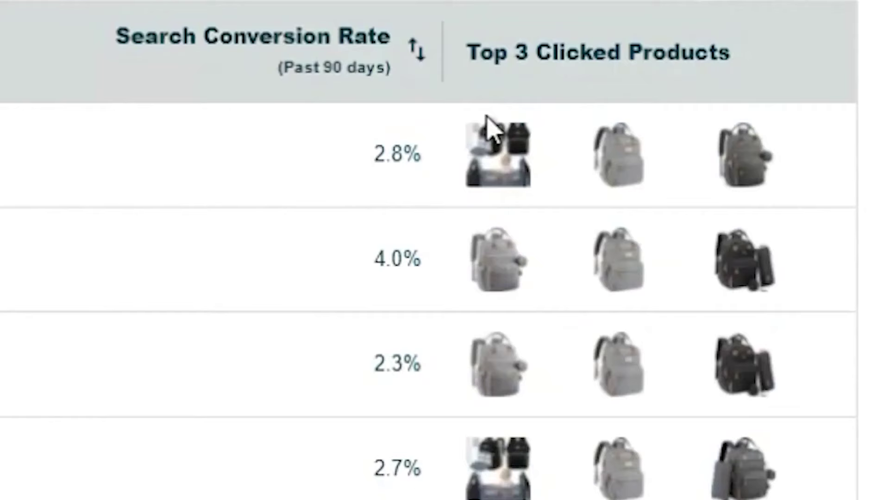
pyautogui.moveTo(782, 216)
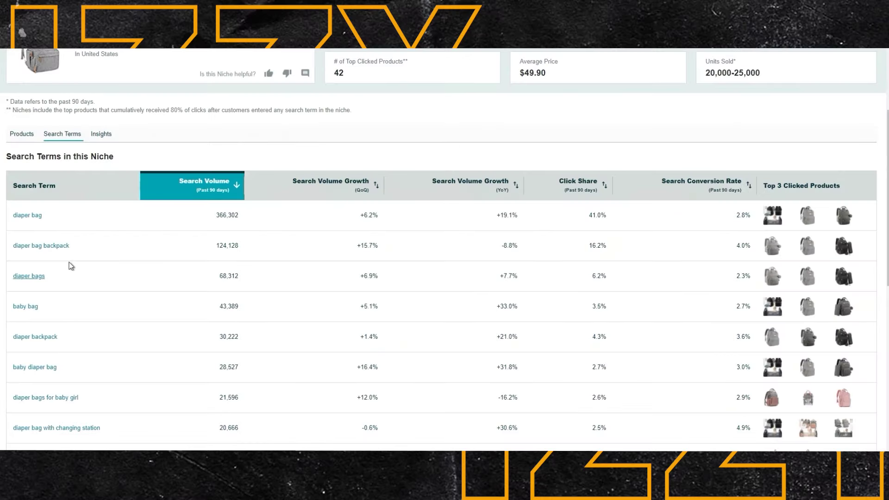
# Switch to Google Sheets, paste the search terms table into a blank sheet at cell A1, and check its links and columns
pyautogui.hotkey('ctrl', 'Tab')
pyautogui.click(88, 157)
pyautogui.click(55, 89)
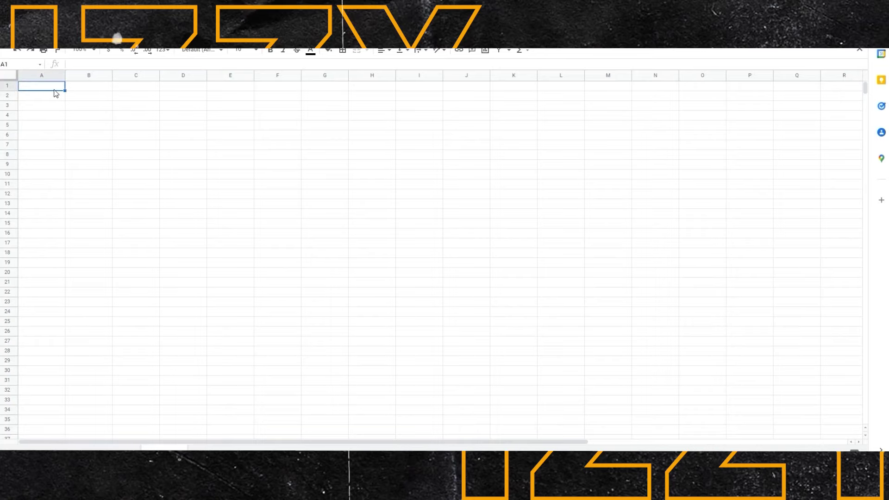
pyautogui.hotkey('ctrl', 'v')
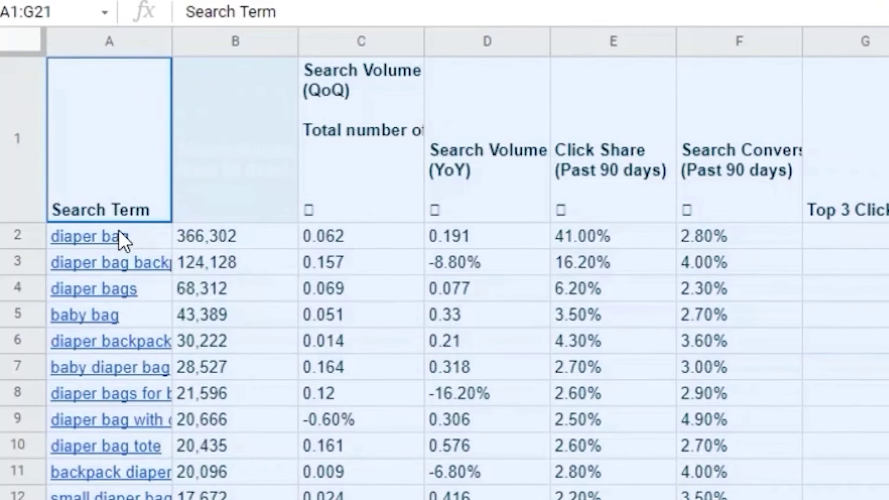
pyautogui.click(120, 235)
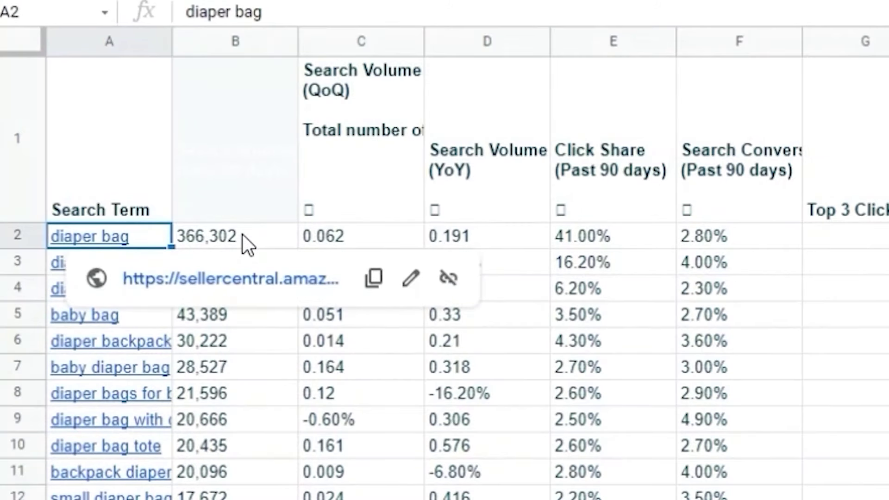
pyautogui.click(250, 134)
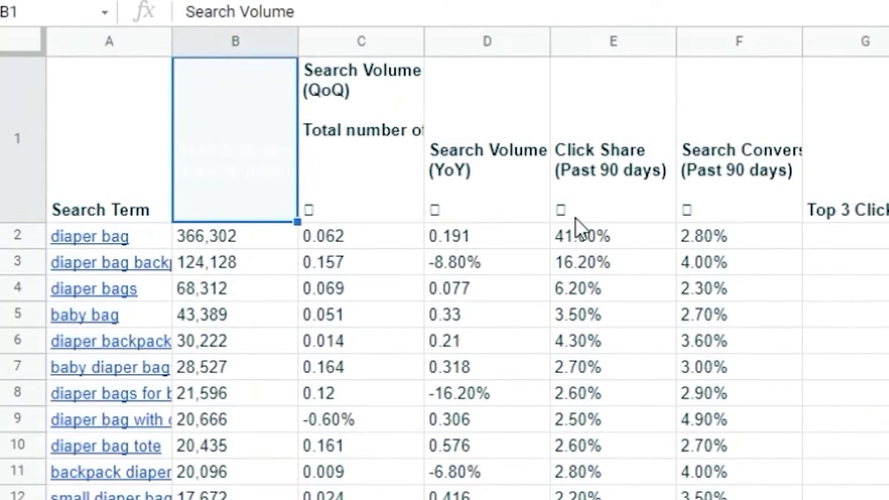
pyautogui.click(742, 239)
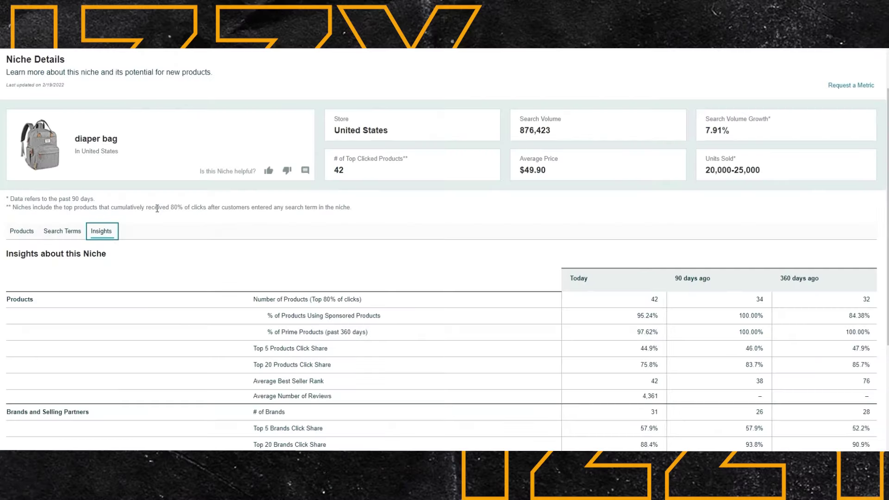
# Copy the full "Insights about this Niche" table for "diaper bag" from its heading to the last row and paste it into Google Sheets
pyautogui.scroll(-2, 111, 226)
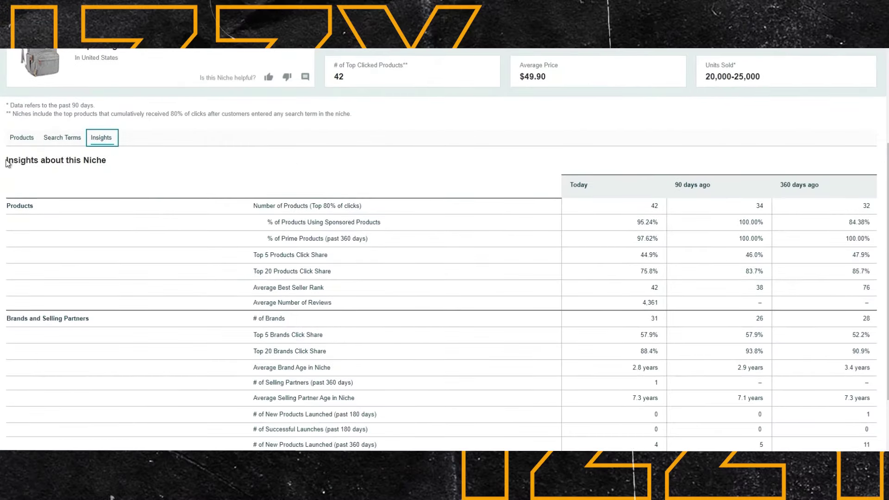
pyautogui.moveTo(5, 157); pyautogui.dragTo(52, 357)
pyautogui.scroll(-2, 489, 340)
pyautogui.hotkey('ctrl', 'c')
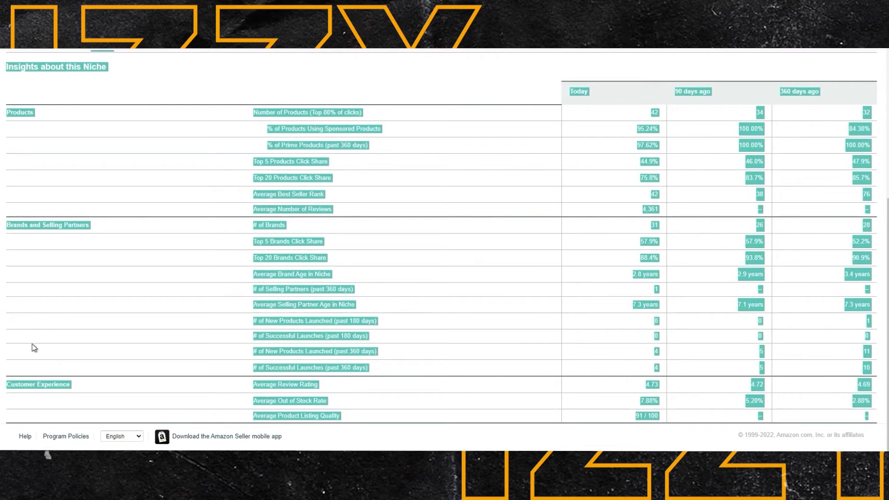
pyautogui.hotkey('ctrl', 'Tab')
pyautogui.hotkey('ctrl', 'v')
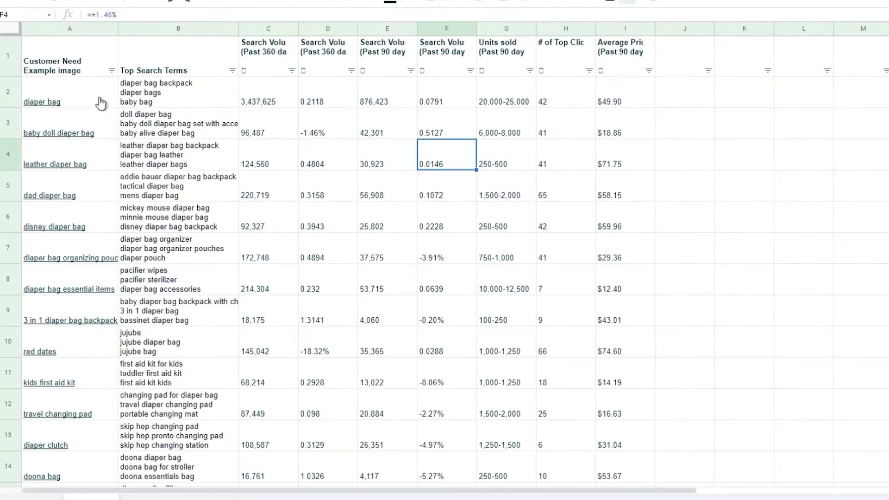
# Review the "diaper bag" niche's top clicked products and inspect the full title and Amazon link of the first product in cell A2
pyautogui.moveTo(101, 104)
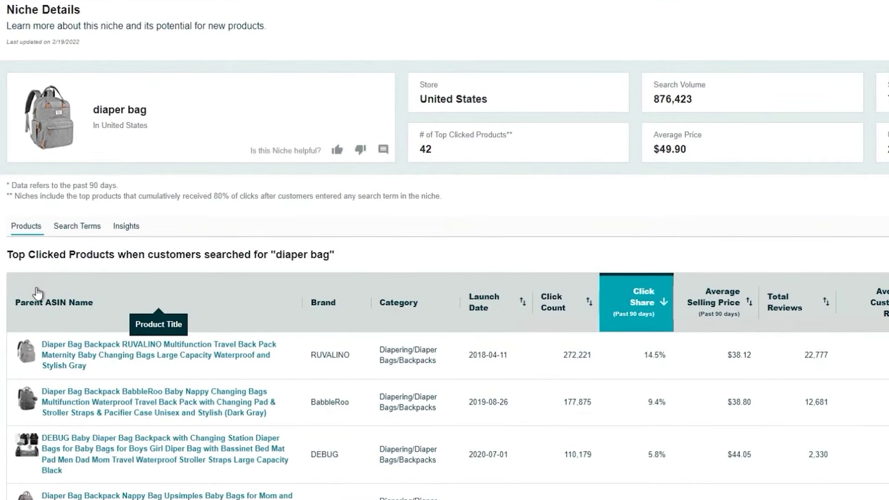
pyautogui.scroll(-1, 46, 289)
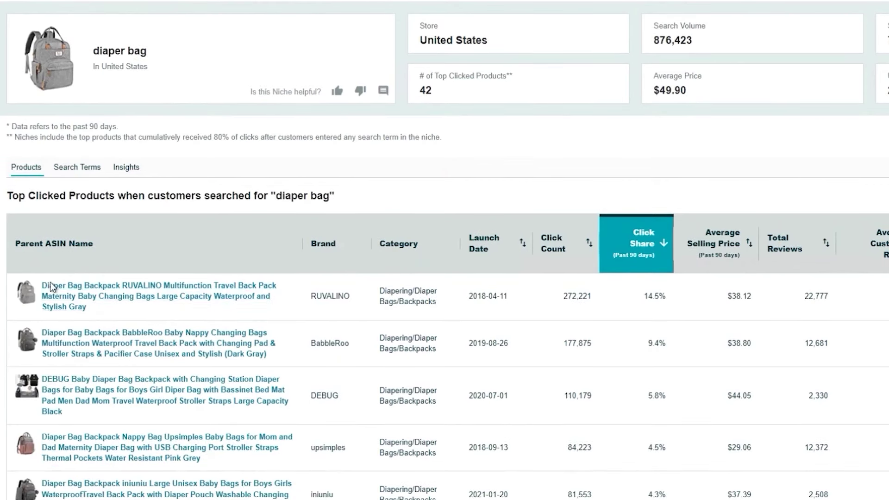
pyautogui.scroll(-1, 33, 298)
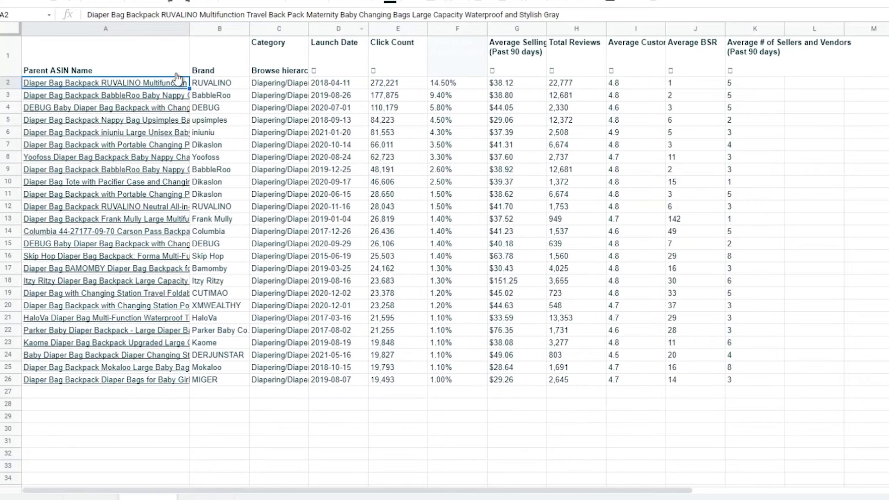
pyautogui.moveTo(158, 87)
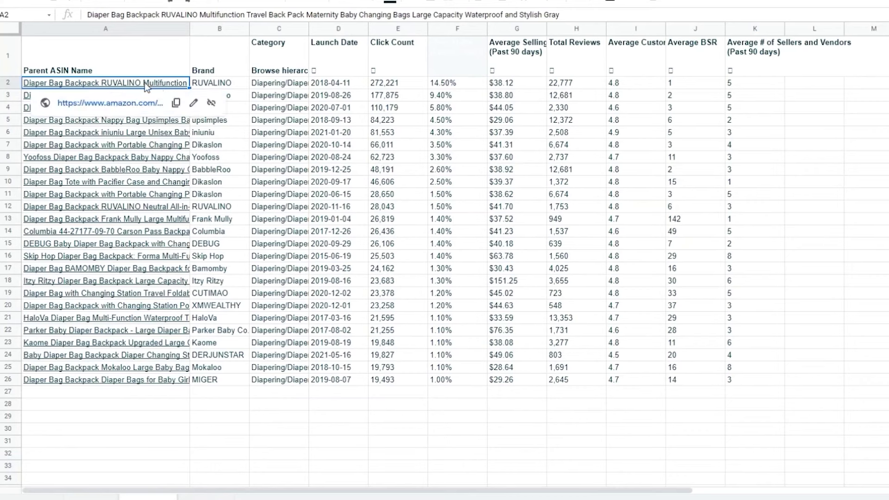
pyautogui.doubleClick(112, 83)
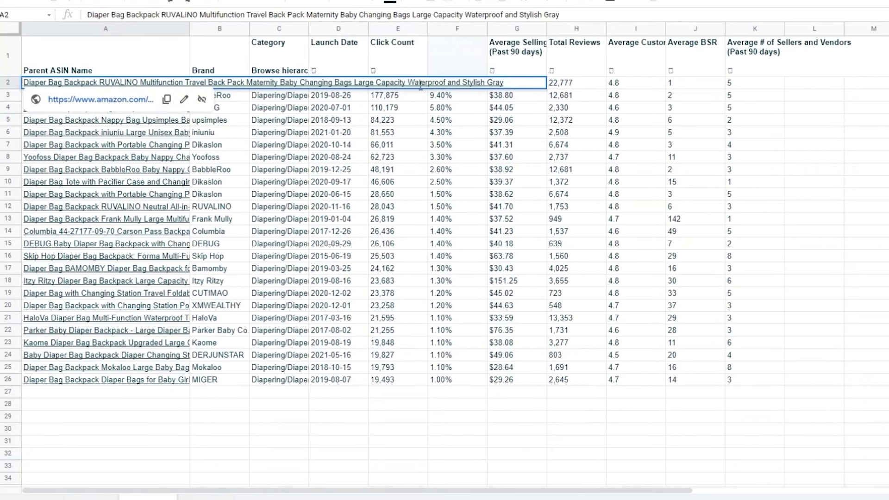
pyautogui.moveTo(493, 82); pyautogui.dragTo(58, 78)
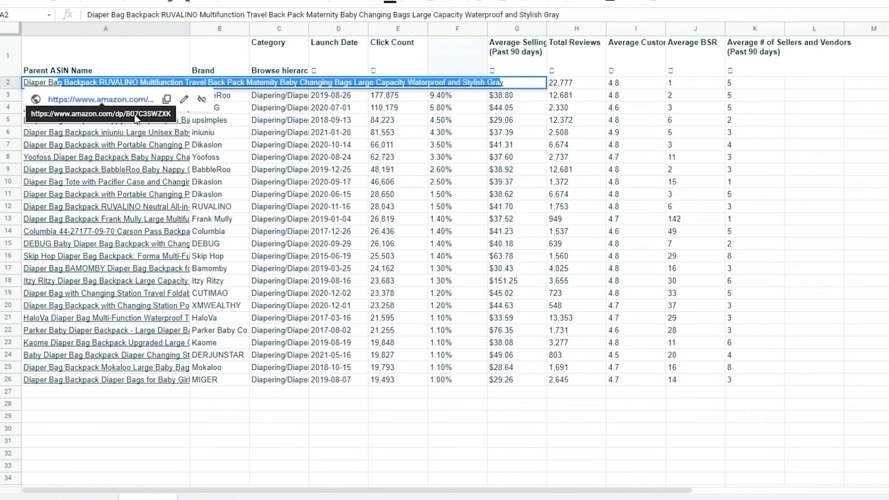
# Open the link of cell A2 for editing to inspect its Amazon URL, and leave it without changes
pyautogui.click(184, 99)
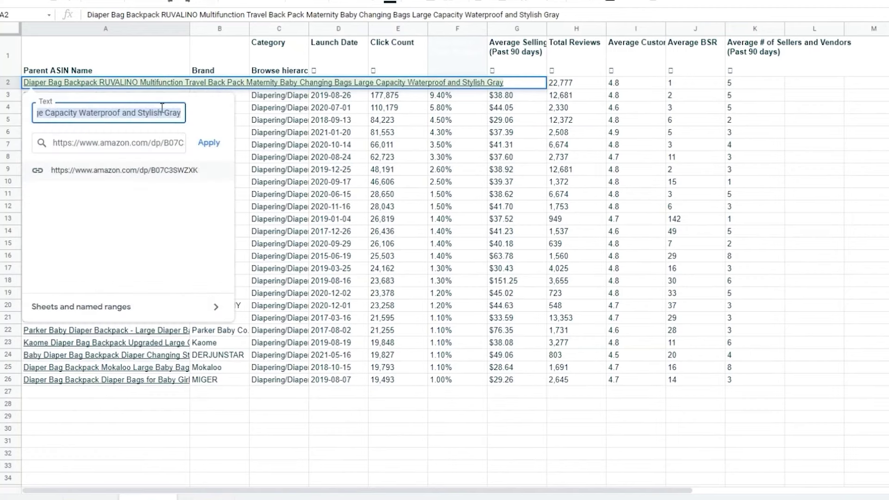
pyautogui.click(159, 143)
pyautogui.click(430, 195)
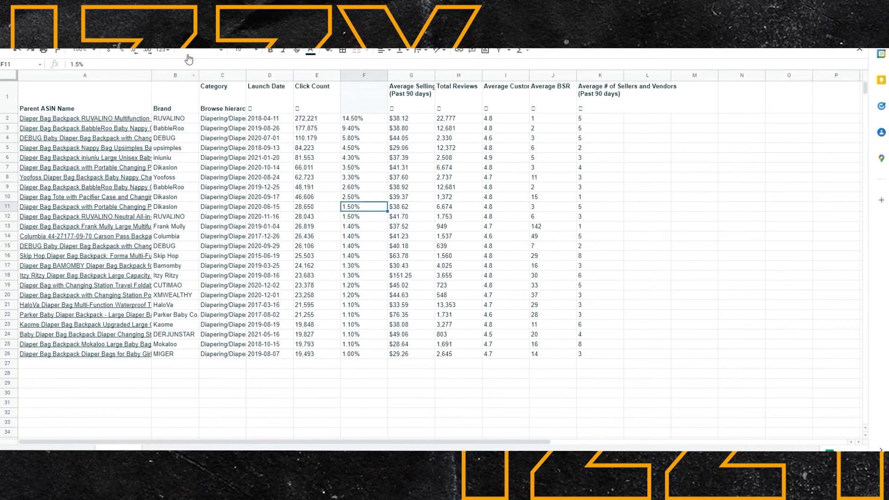
# Search the Google Workspace Marketplace for "extra urls" and open the Extract URLs add-on's page
pyautogui.click(191, 40)
pyautogui.moveTo(201, 52)
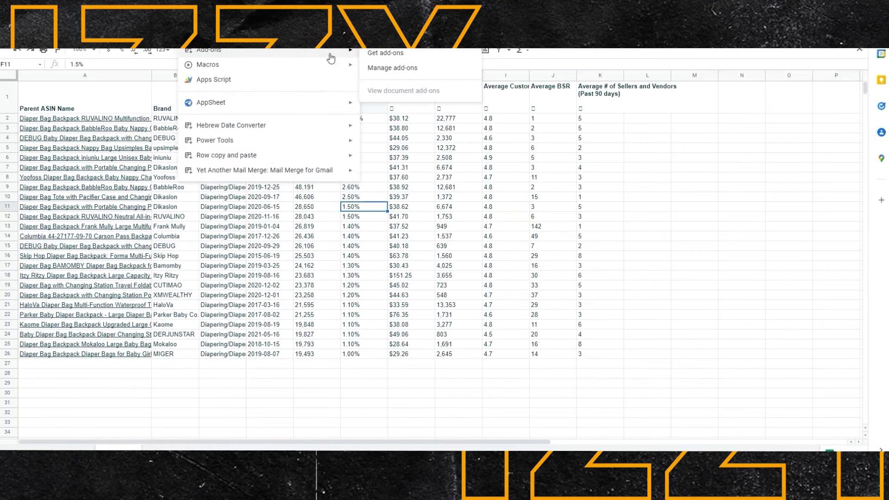
pyautogui.click(388, 55)
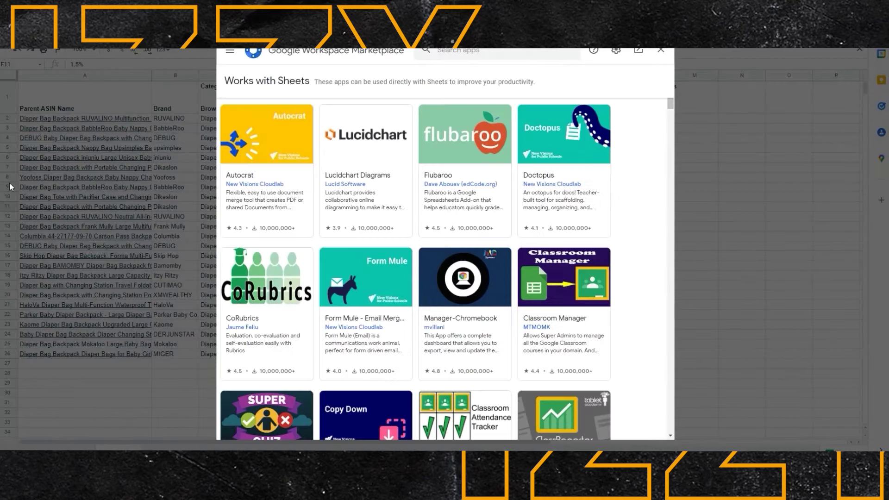
pyautogui.click(458, 53)
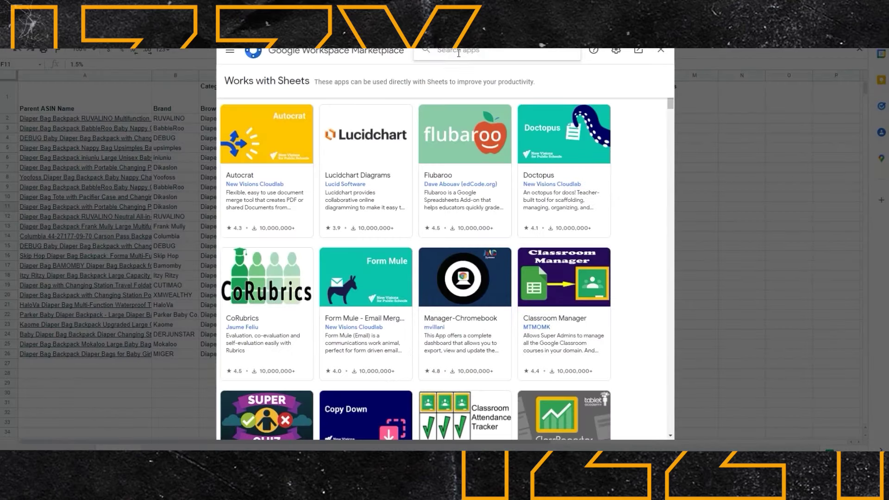
pyautogui.write('extra urls')
pyautogui.press('Return')
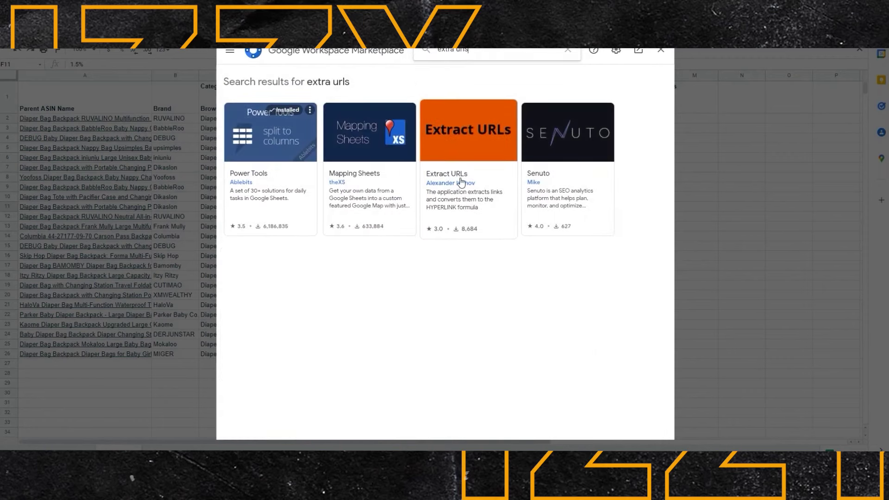
pyautogui.click(459, 185)
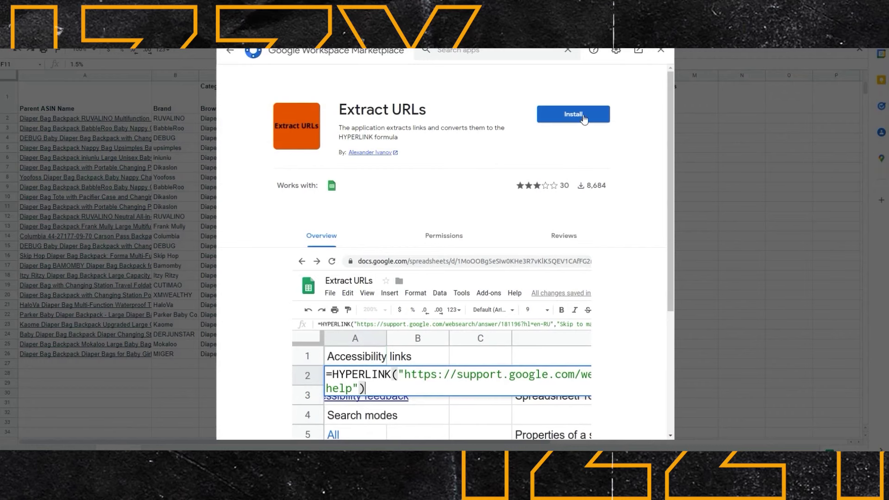
# Install the Extract URLs add-on, authorize it with the Google account, and return to the spreadsheet
pyautogui.click(573, 115)
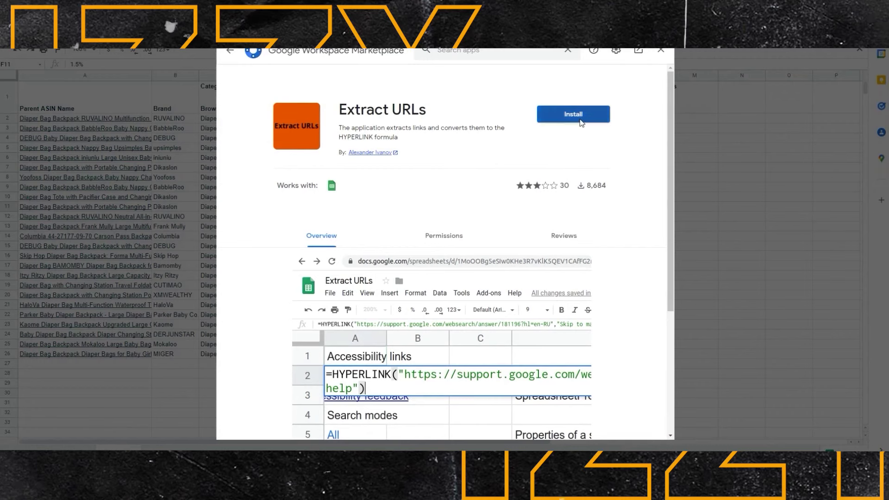
pyautogui.click(505, 289)
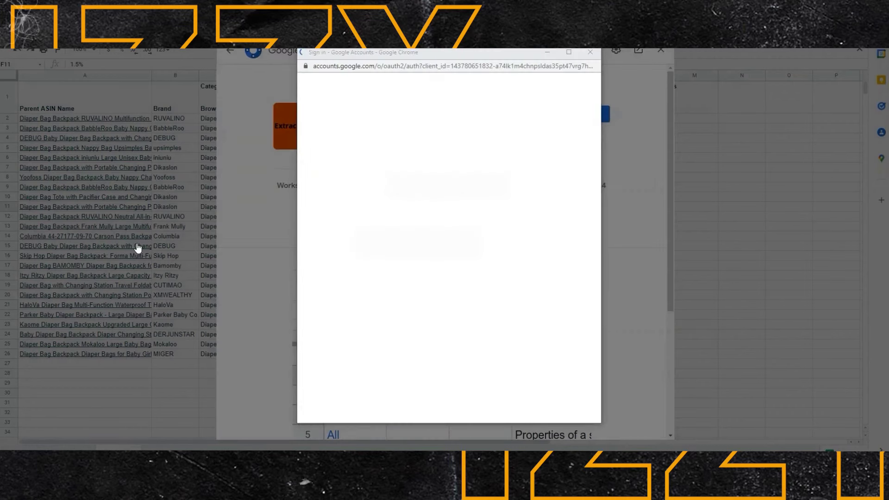
pyautogui.click(492, 363)
pyautogui.click(518, 341)
pyautogui.press('Escape')
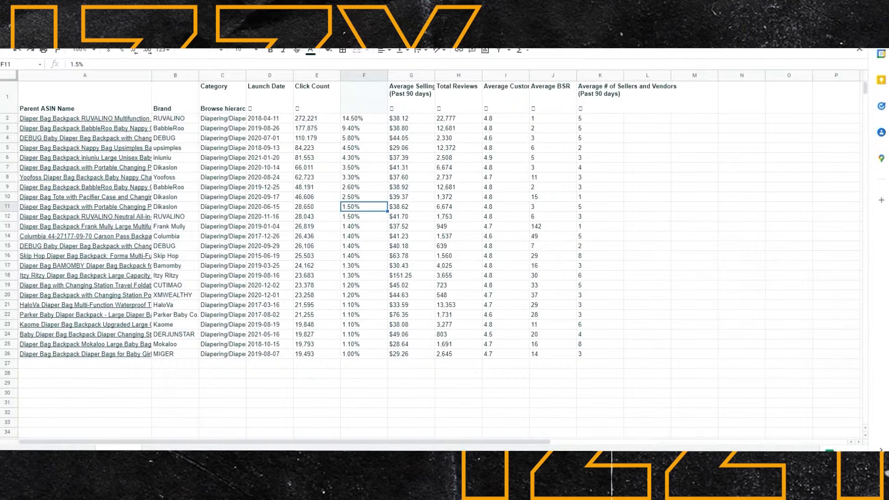
# Run Extract URLs on the active range A3:A26 to convert the product links to HYPERLINK formulas, and check cell A3
pyautogui.click(93, 147)
pyautogui.click(123, 129)
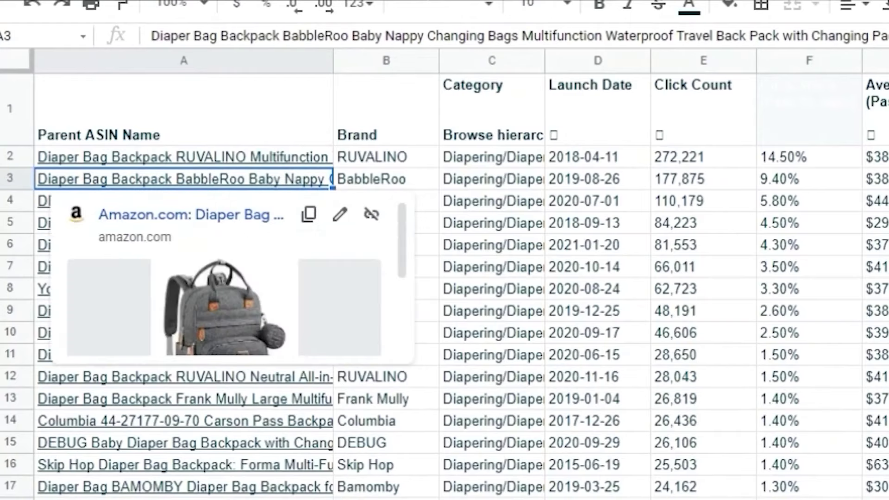
pyautogui.hotkey('ctrl', 'shift', 'Down')
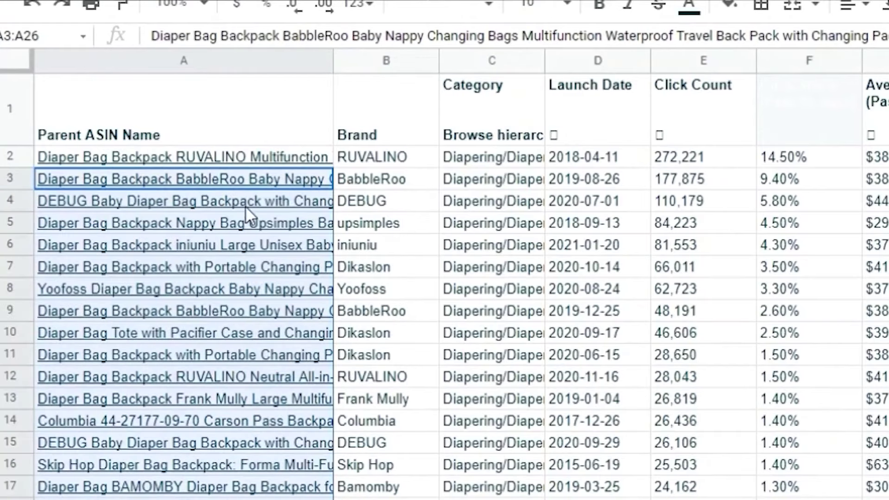
pyautogui.moveTo(248, 178)
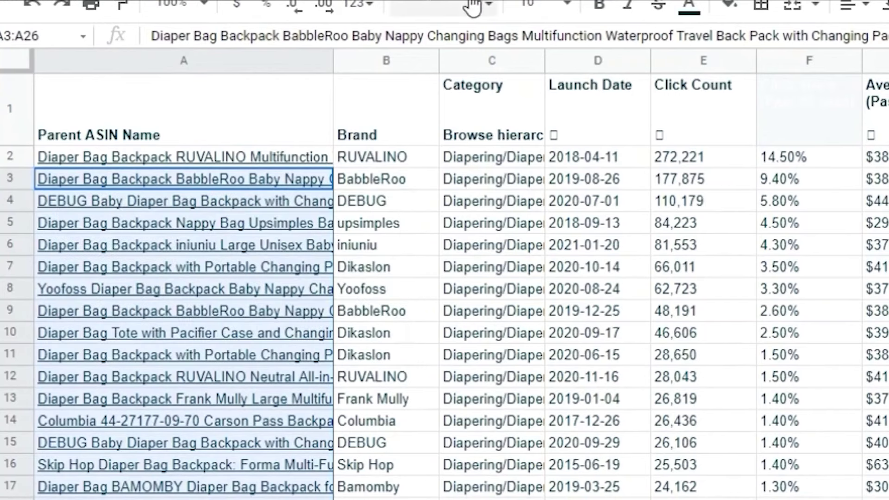
pyautogui.click(465, 2)
pyautogui.moveTo(532, 174)
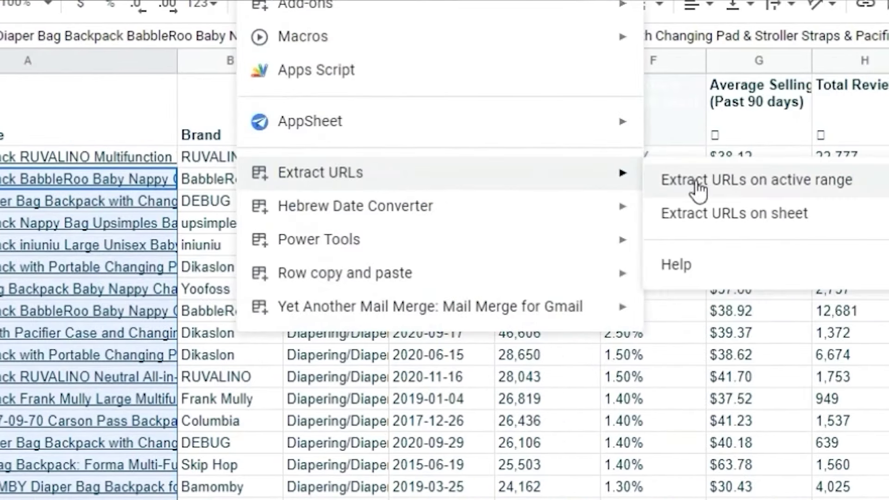
pyautogui.click(721, 184)
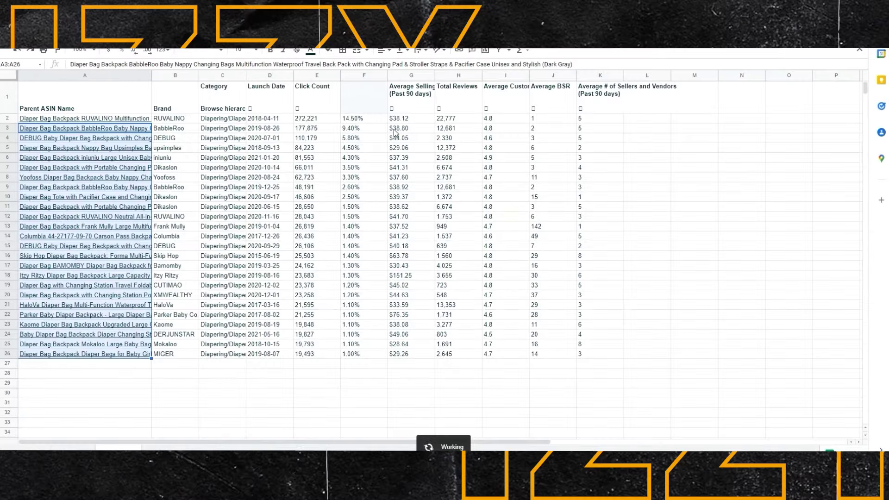
pyautogui.click(83, 133)
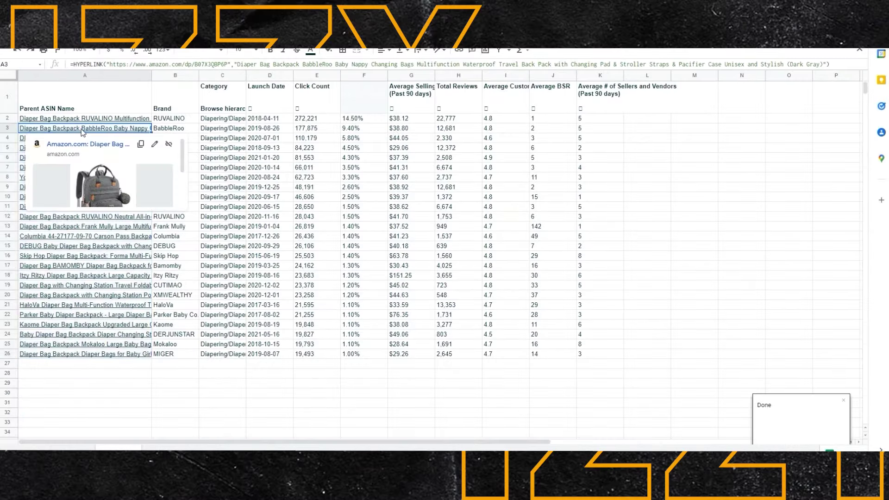
pyautogui.doubleClick(43, 128)
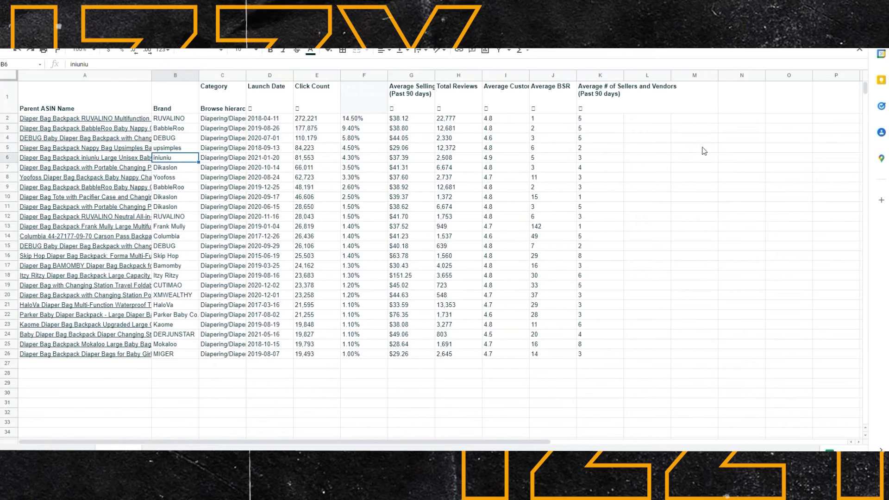
# Enter =REGEXEXTRACT(FORMULATEXT(A2),"""(.+?)""") in L2 and autofill it down column L for all the products
pyautogui.click(661, 122)
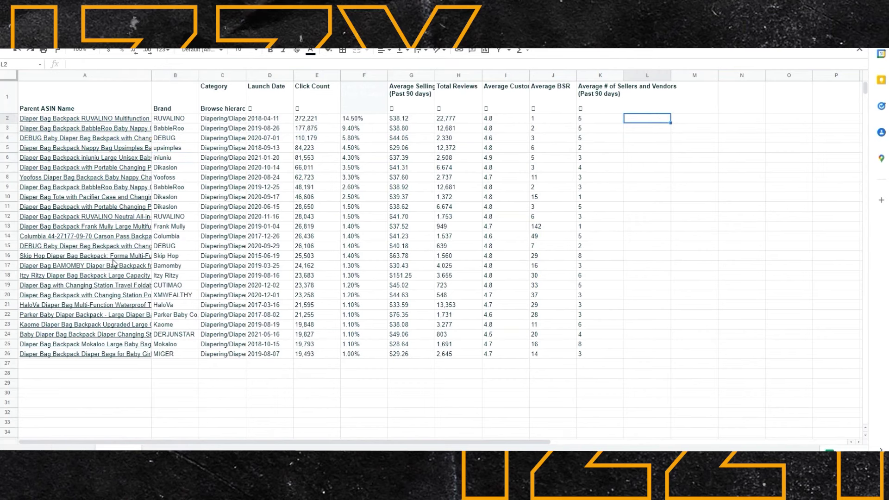
pyautogui.moveTo(148, 252)
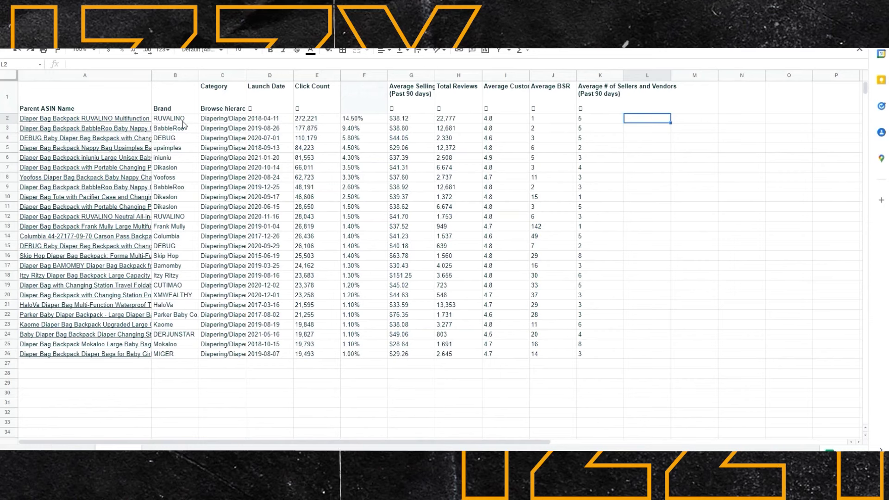
pyautogui.doubleClick(638, 119)
pyautogui.write('=REGEXEXTRACT(FORMULATEXT(A2),"""(.+?)""")')
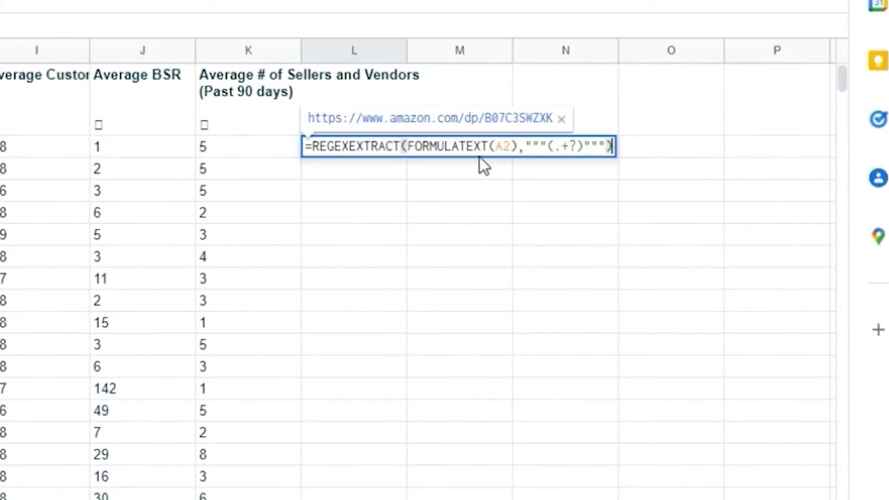
pyautogui.press('Return')
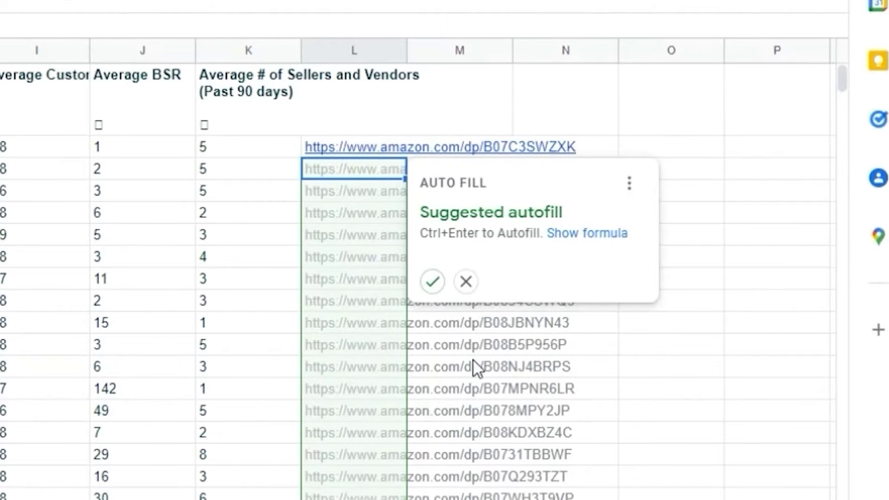
pyautogui.click(433, 282)
pyautogui.click(362, 151)
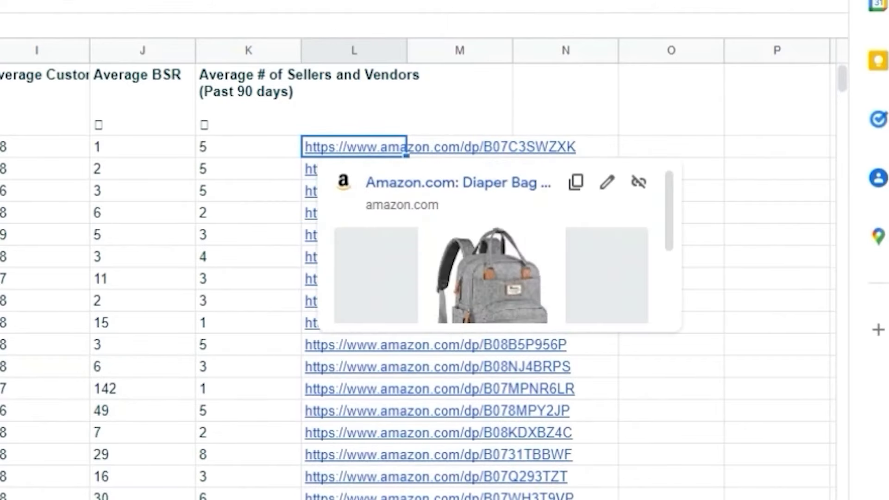
pyautogui.press('Home')
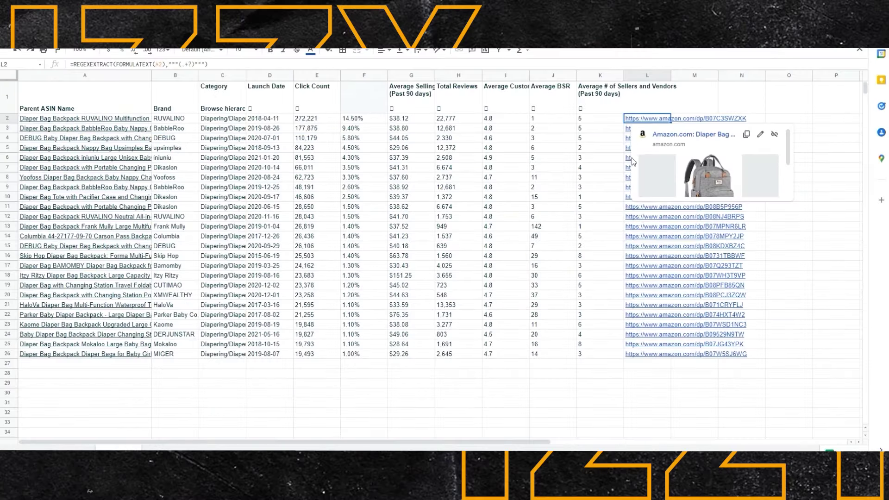
# Enter =MID(L2,27,LEN(L2)) in cell M2 to extract the ASIN from the product URL
pyautogui.click(707, 122)
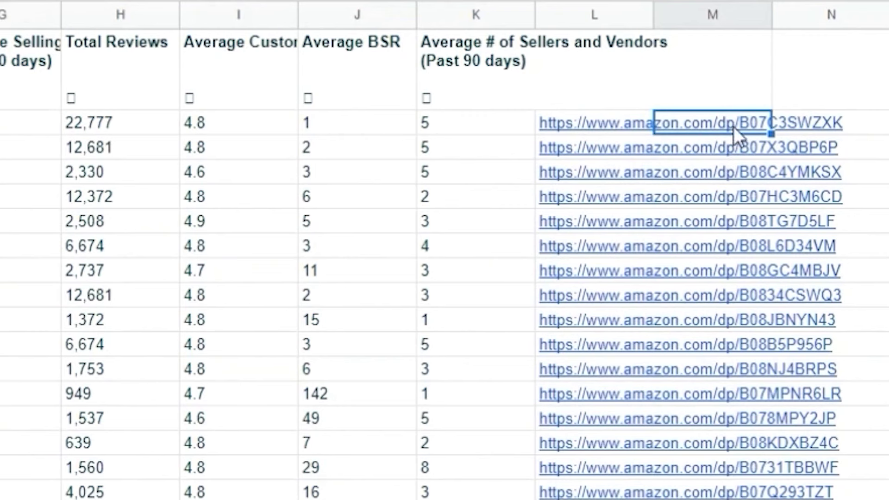
pyautogui.doubleClick(703, 119)
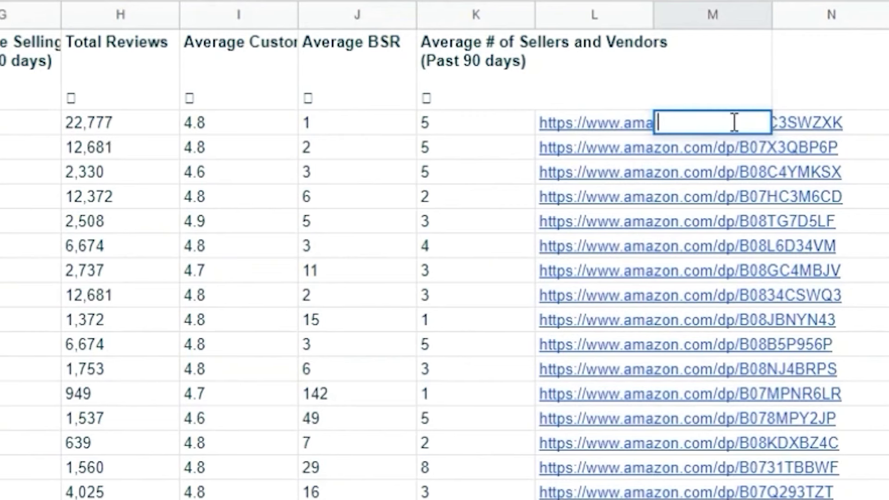
pyautogui.write('=MID(L2,27,LEN(L2))')
pyautogui.press('Return')
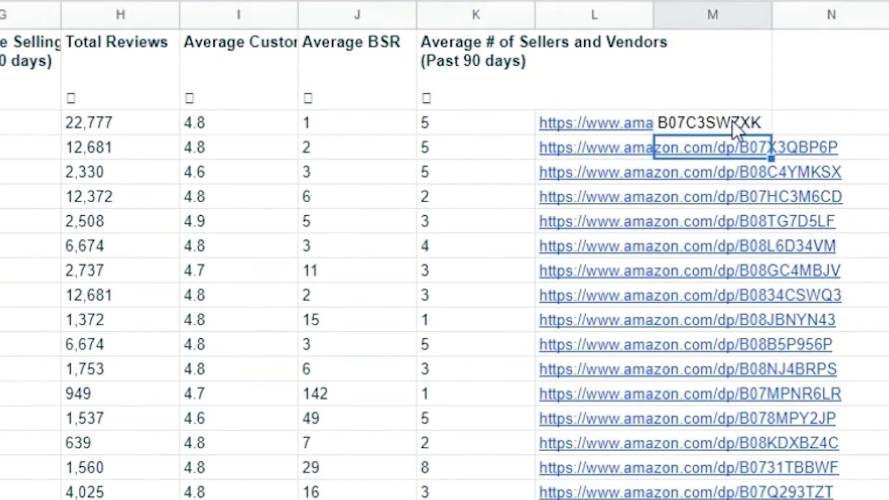
pyautogui.click(729, 126)
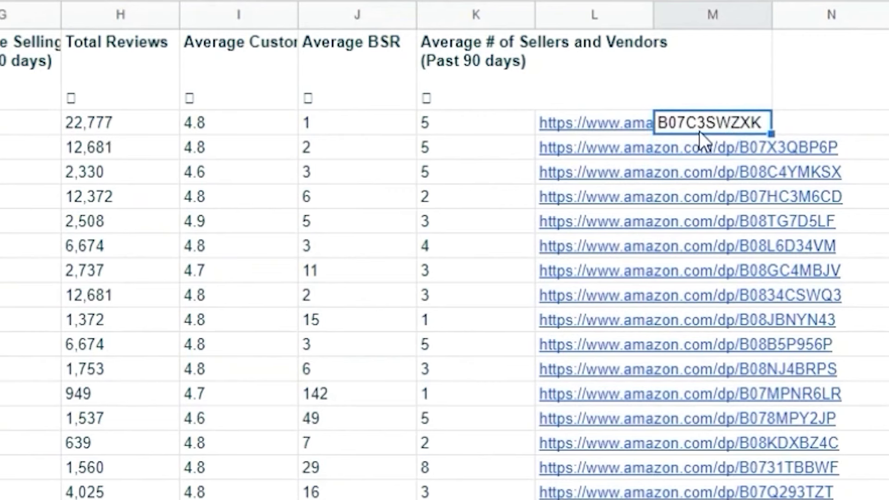
# Widen column L slightly and fill the ASIN formula from M2 down to M26
pyautogui.click(619, 131)
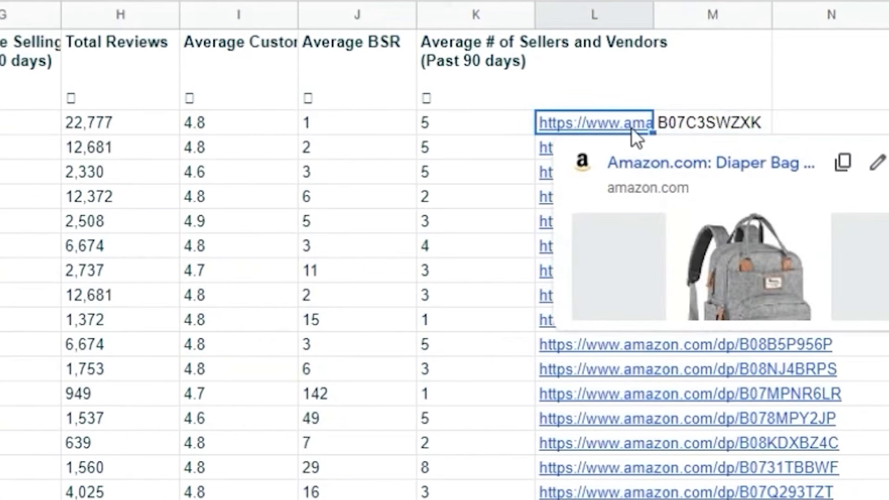
pyautogui.moveTo(654, 16); pyautogui.dragTo(880, 18)
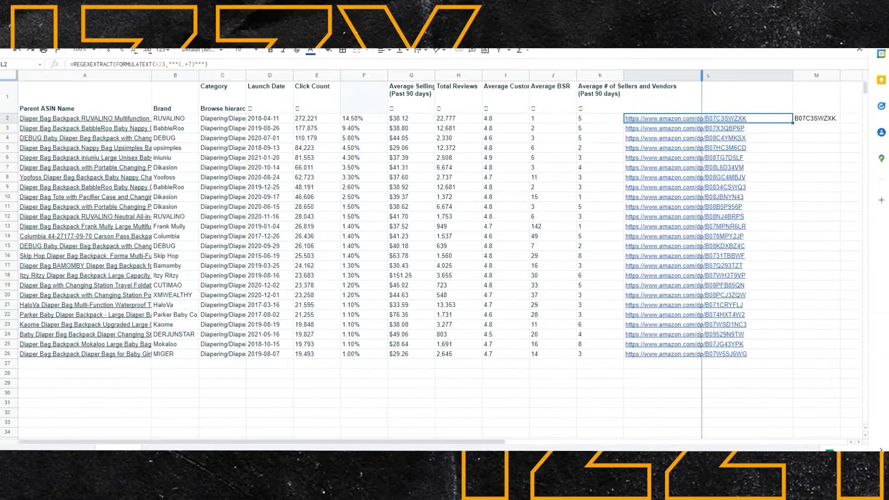
pyautogui.hotkey('ctrl', 'z')
pyautogui.click(737, 120)
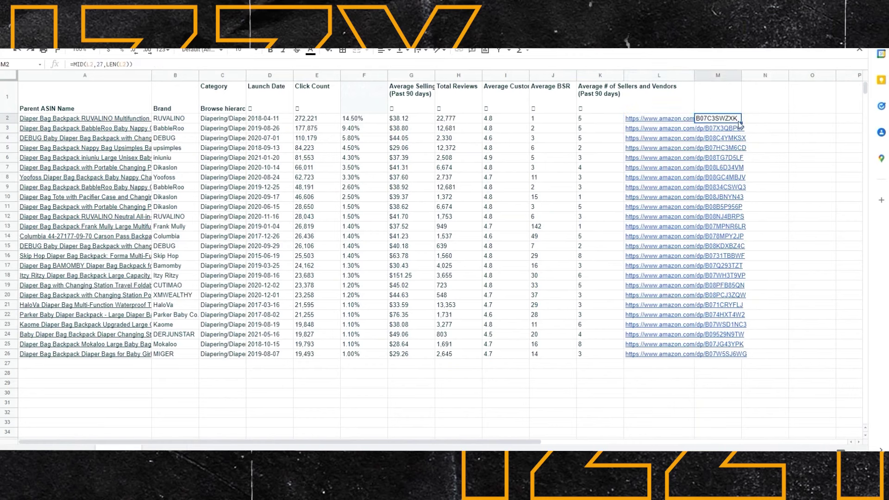
pyautogui.moveTo(739, 123); pyautogui.dragTo(733, 356)
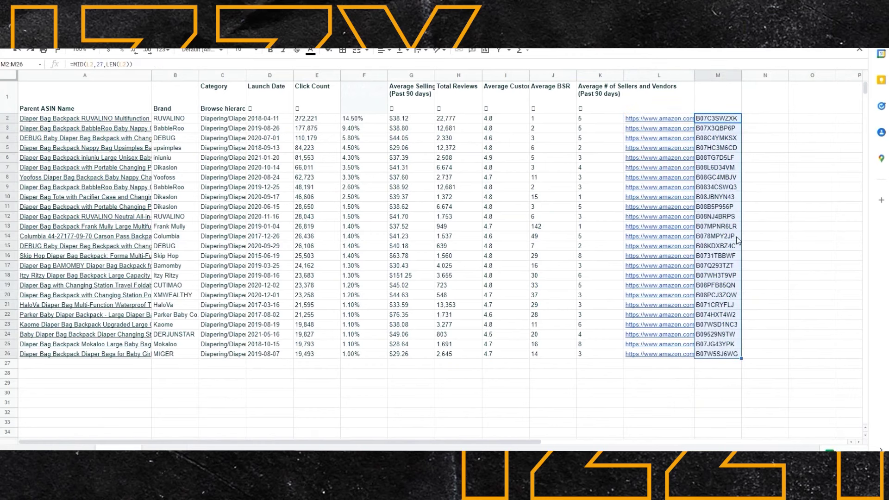
# Review the extracted ASINs in column M, the HYPERLINK formulas in column A, and the Extract URLs extension entry
pyautogui.click(696, 304)
pyautogui.press('Home')
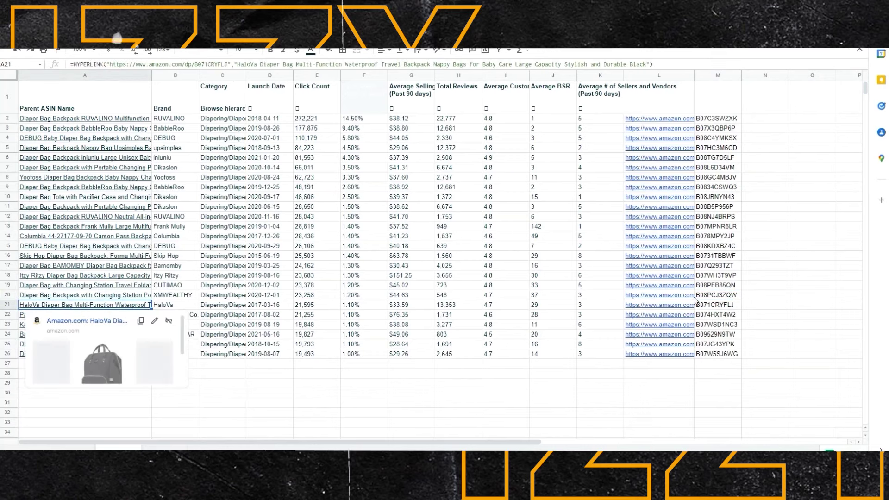
pyautogui.click(719, 298)
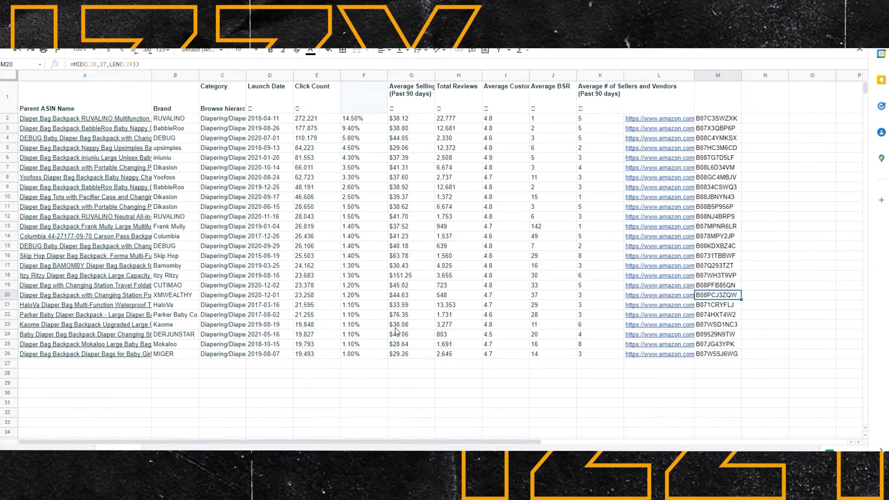
pyautogui.scroll(-10, 337, 321)
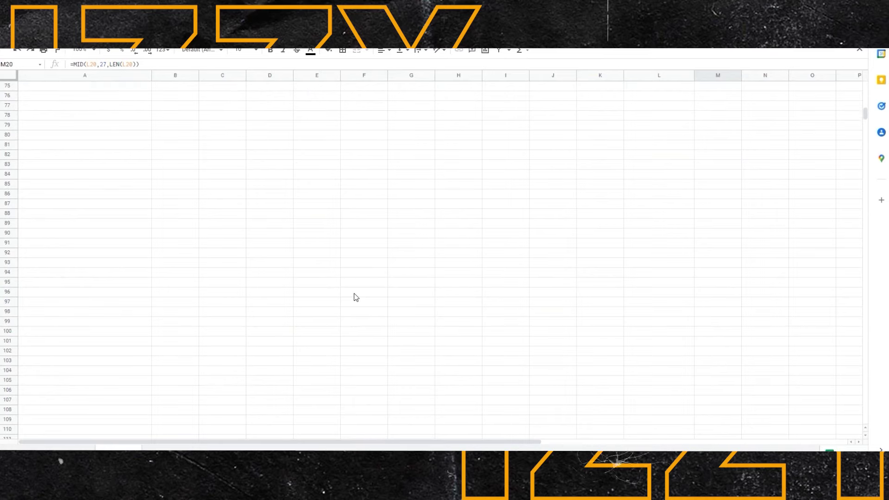
pyautogui.scroll(10, 355, 298)
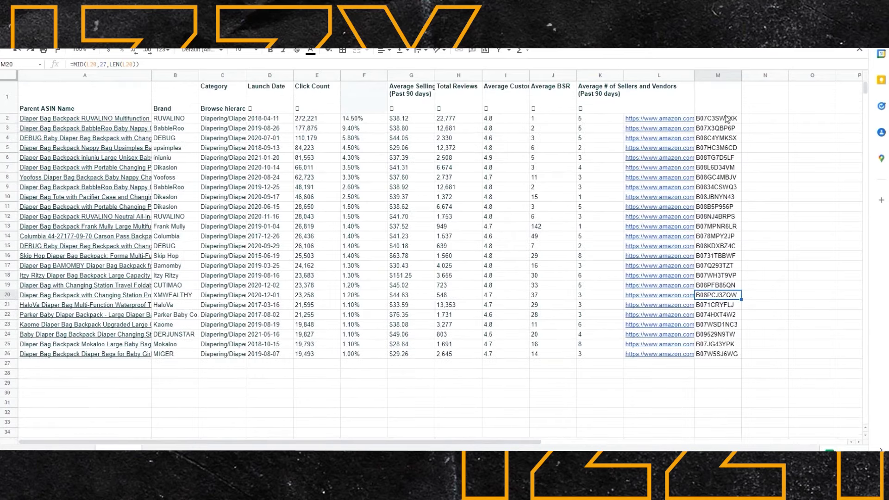
pyautogui.click(85, 118)
pyautogui.click(194, 35)
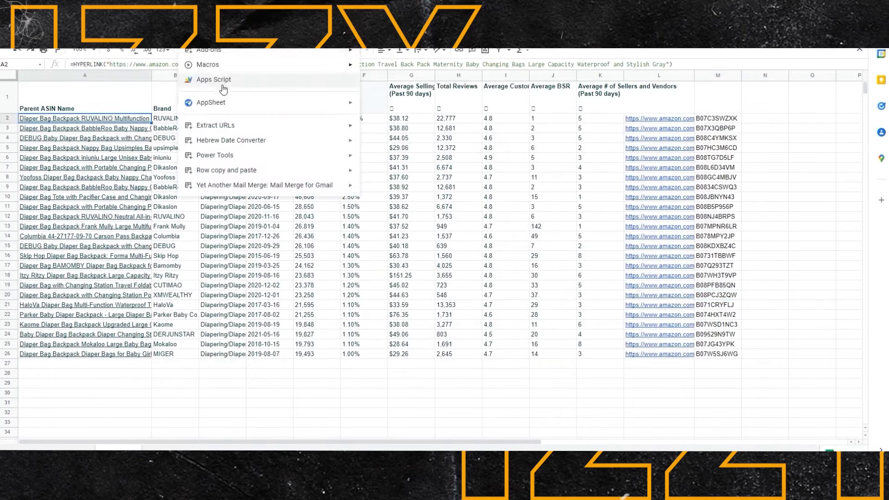
pyautogui.click(505, 206)
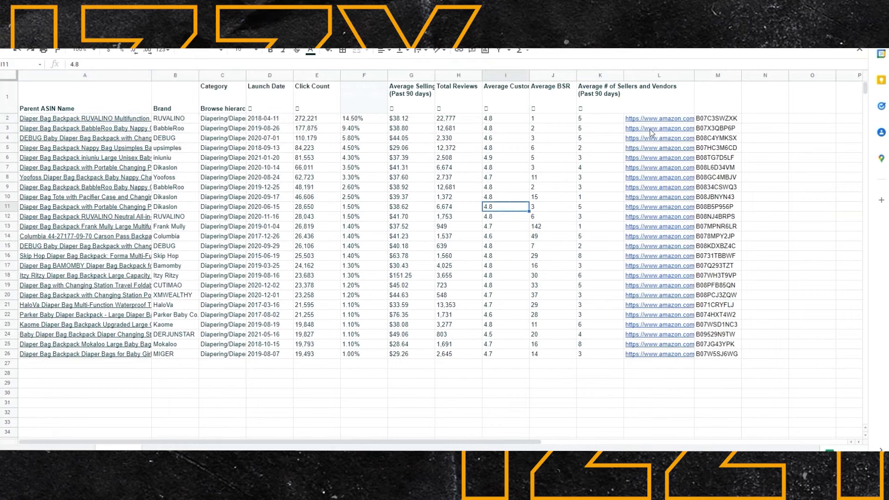